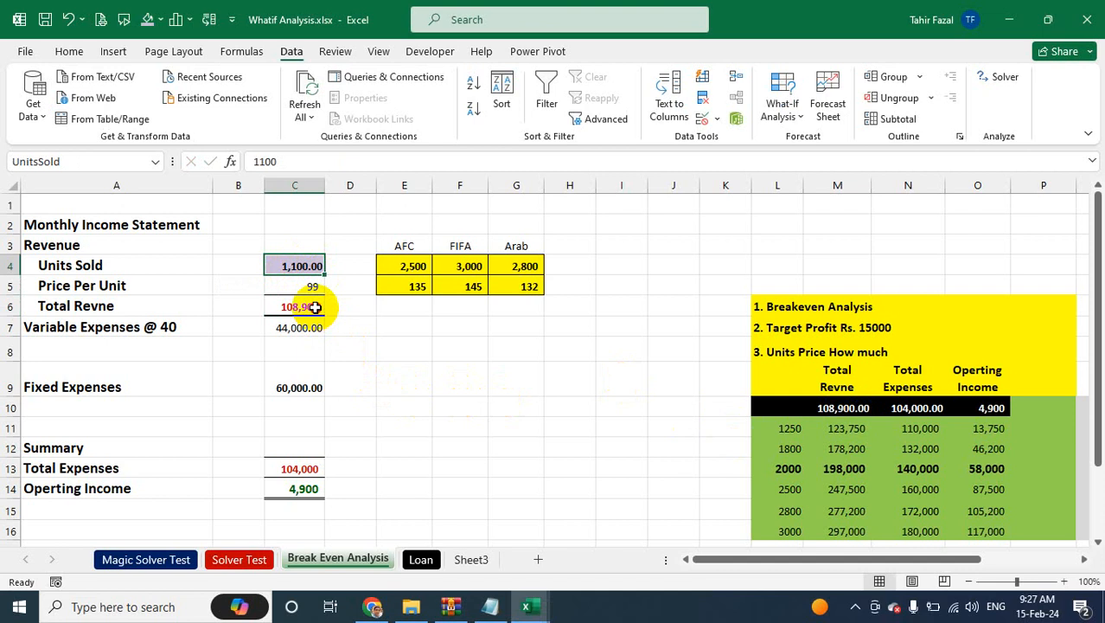
Examine the formulas and values behind total revenue, variable expenses, fixed expenses, total expenses and operating income in column C.
{"action": "double_click", "coordinate": [315, 307]}
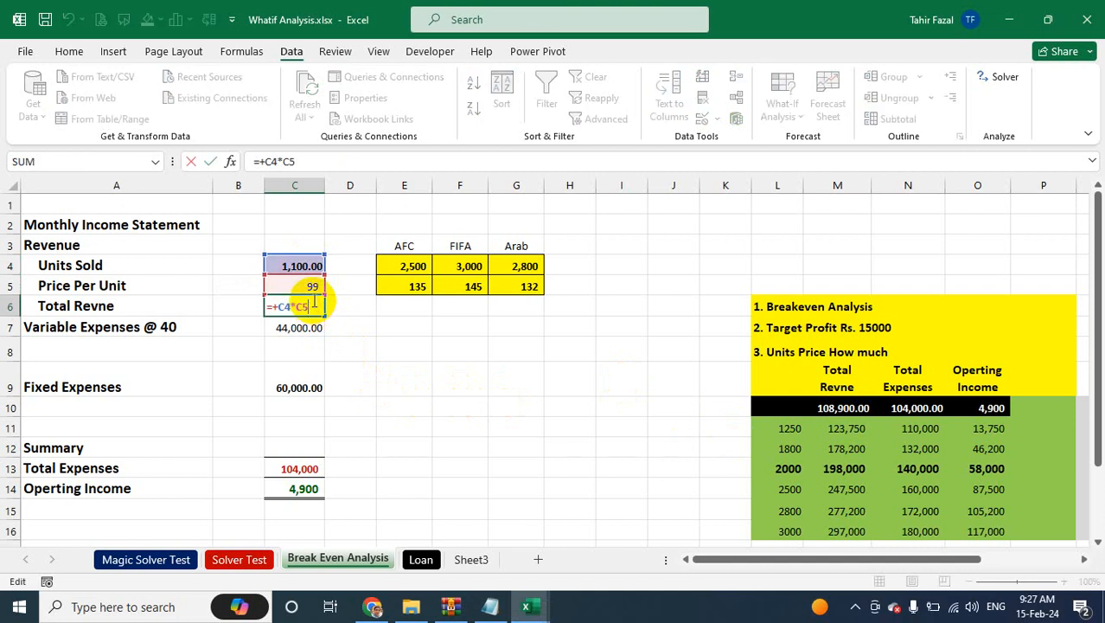
{"action": "key", "text": "Escape"}
{"action": "left_click", "coordinate": [299, 327]}
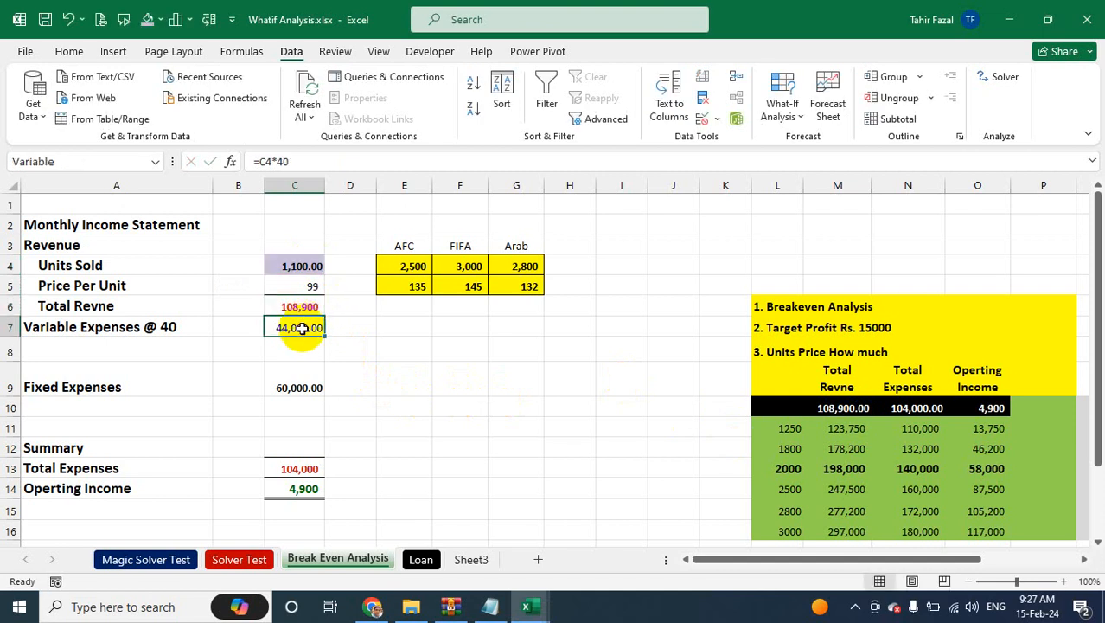
{"action": "left_click", "coordinate": [313, 389]}
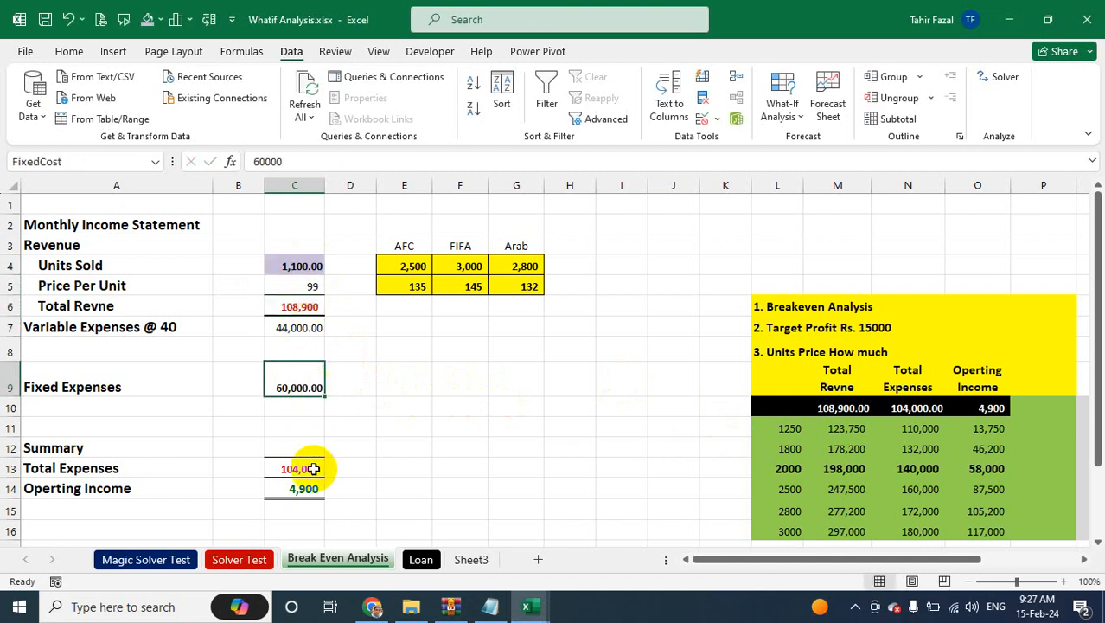
{"action": "double_click", "coordinate": [313, 468]}
{"action": "key", "text": "Escape"}
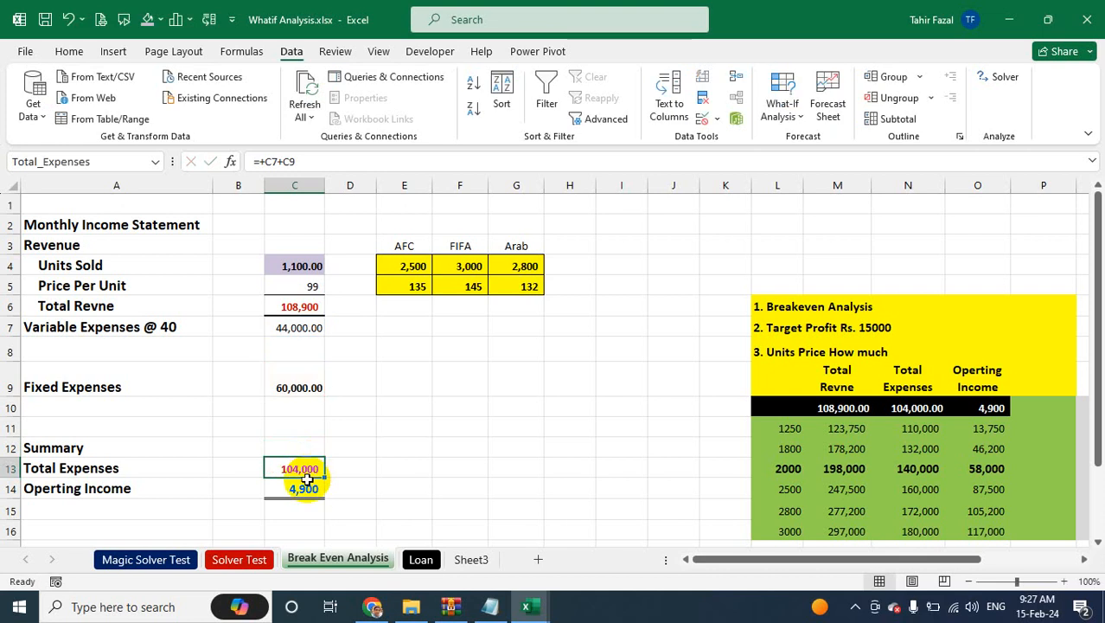
{"action": "left_click", "coordinate": [300, 487]}
{"action": "double_click", "coordinate": [300, 487]}
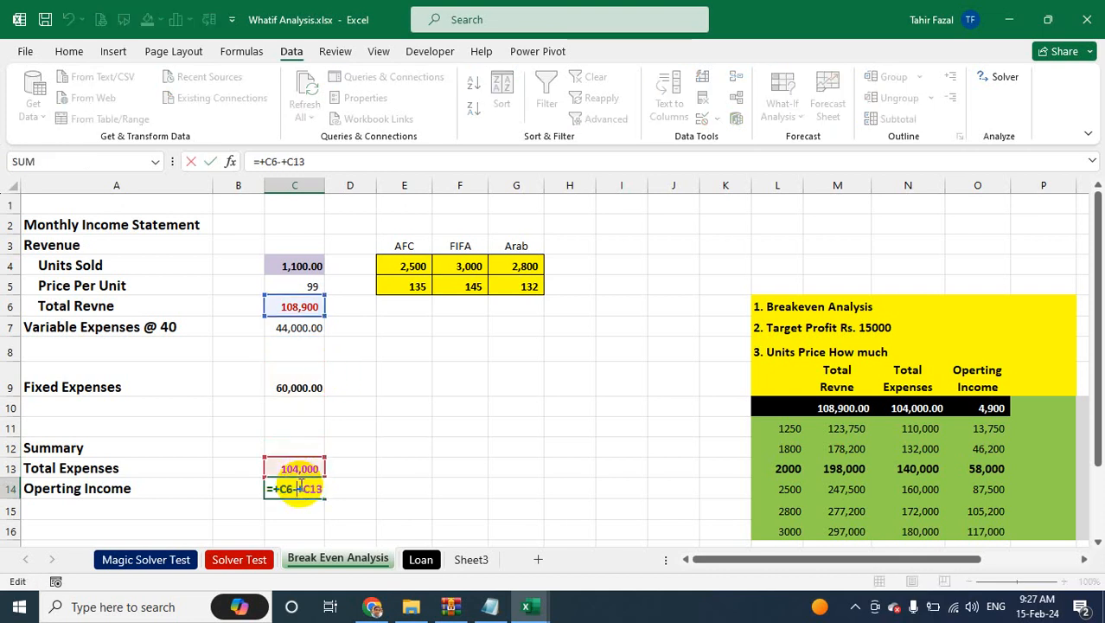
{"action": "key", "text": "Escape"}
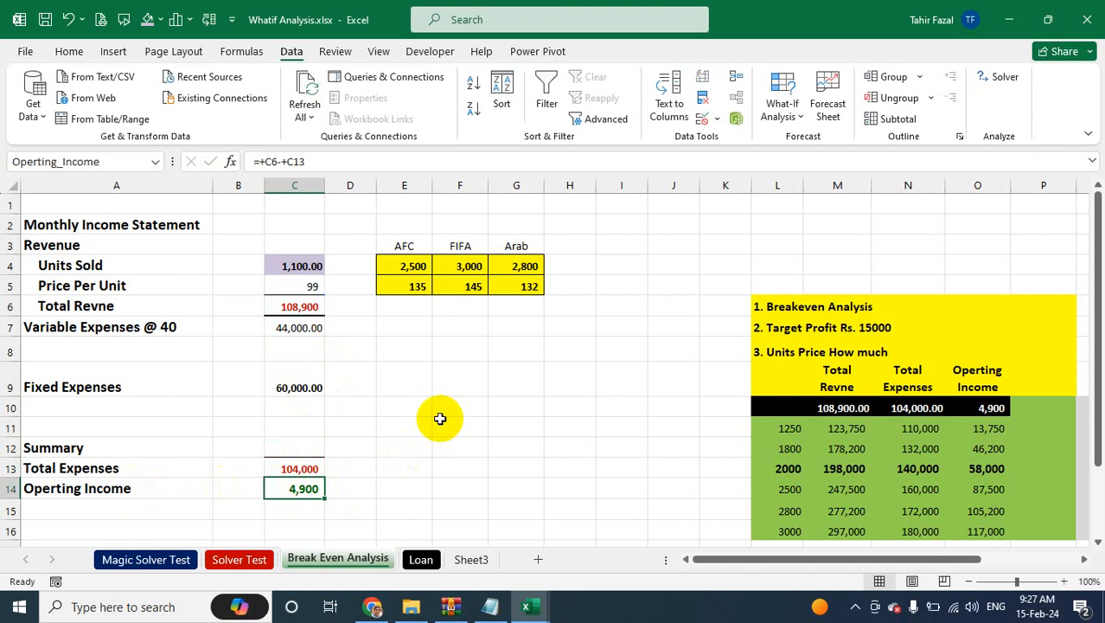
Enter the formula =FixedCost/UnitsSold-40 in cell F8.
{"action": "left_click", "coordinate": [463, 348]}
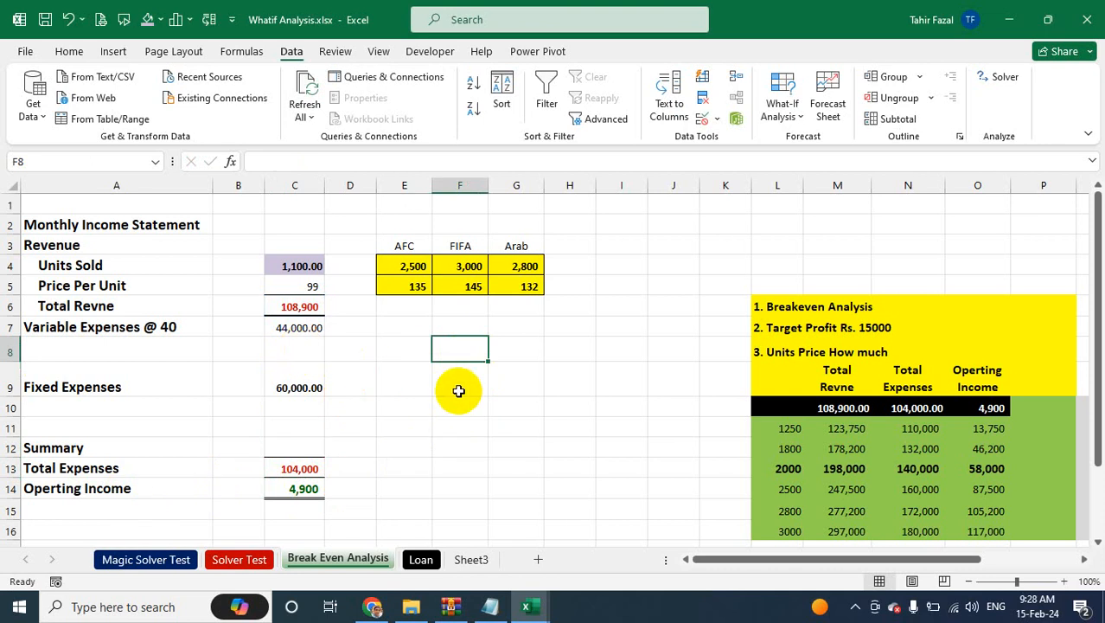
{"action": "type", "text": "="}
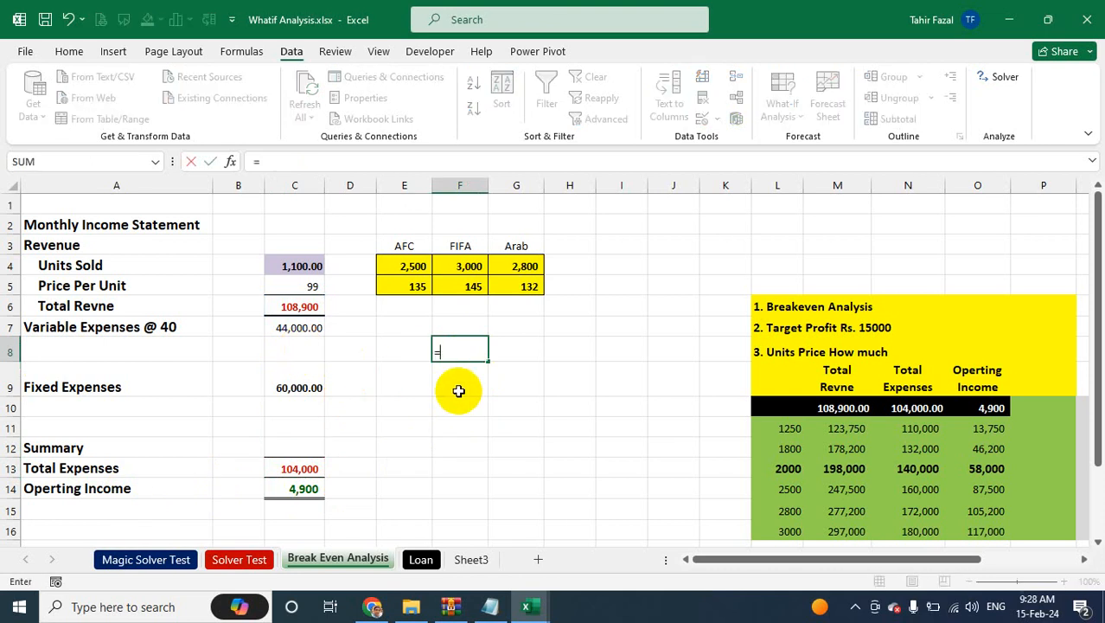
{"action": "left_click", "coordinate": [304, 389]}
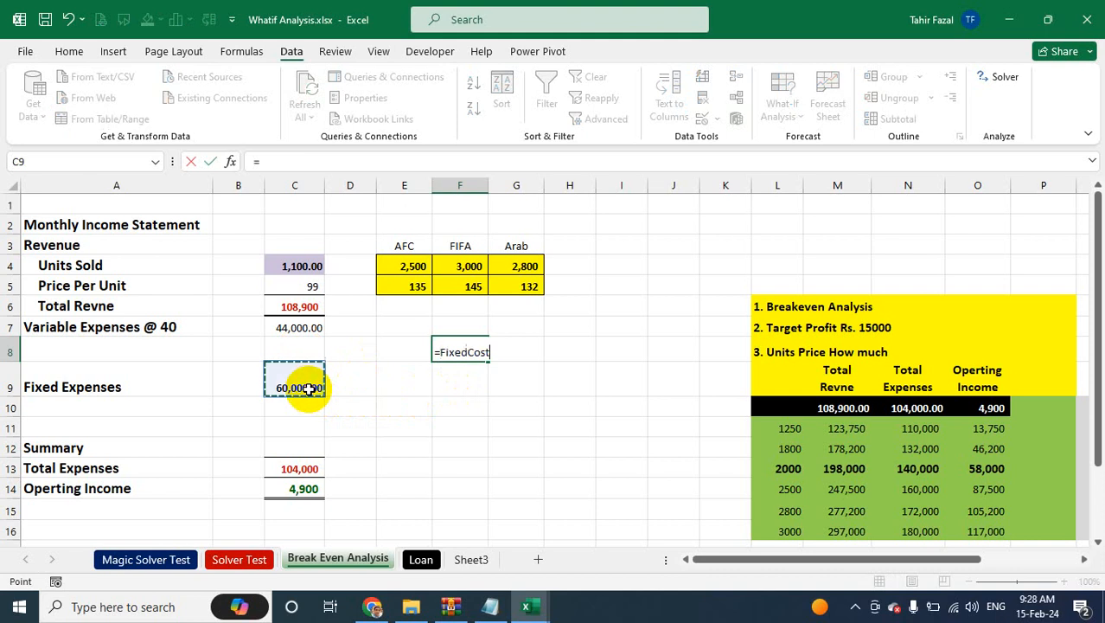
{"action": "type", "text": "/"}
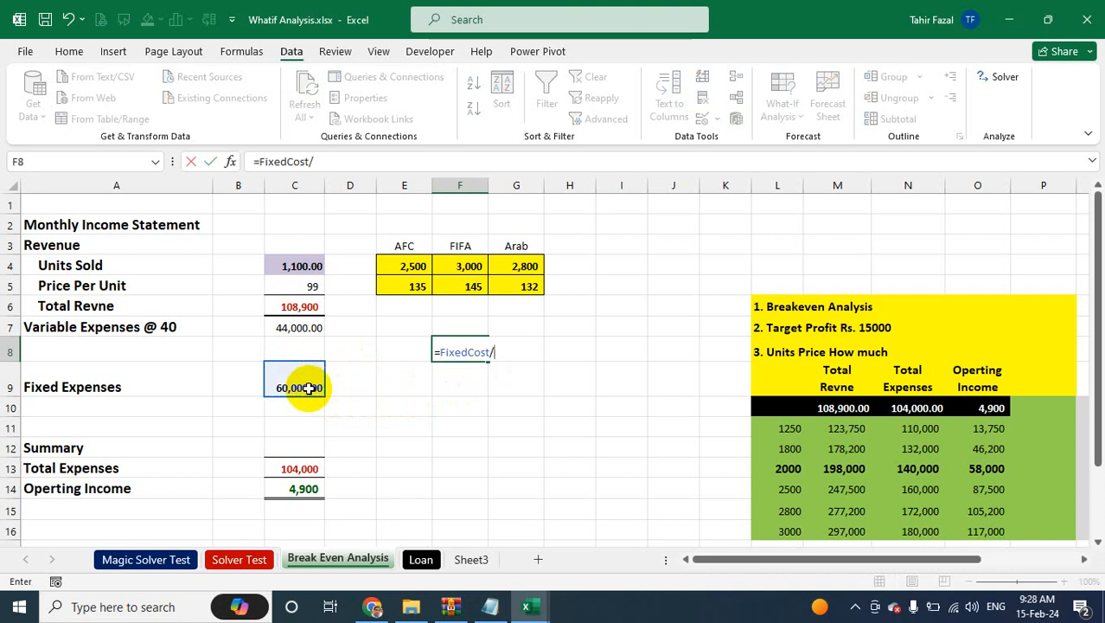
{"action": "type", "text": "UNI"}
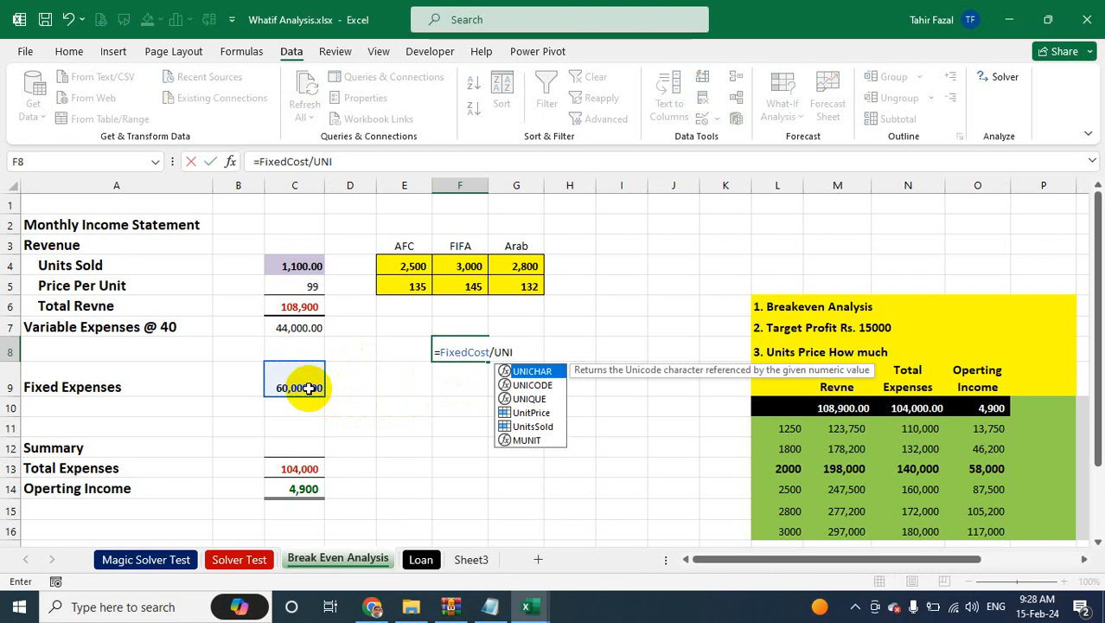
{"action": "key", "text": "Down"}
{"action": "key", "text": "Down"}
{"action": "key", "text": "Down"}
{"action": "key", "text": "Down"}
{"action": "key", "text": "Tab"}
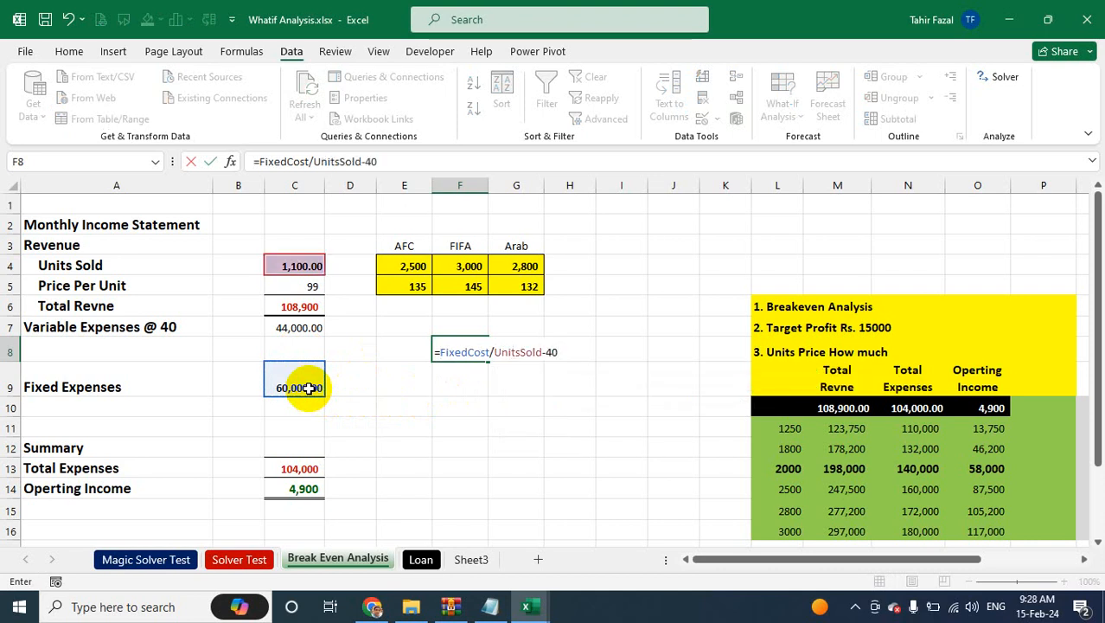
{"action": "key", "text": "Return"}
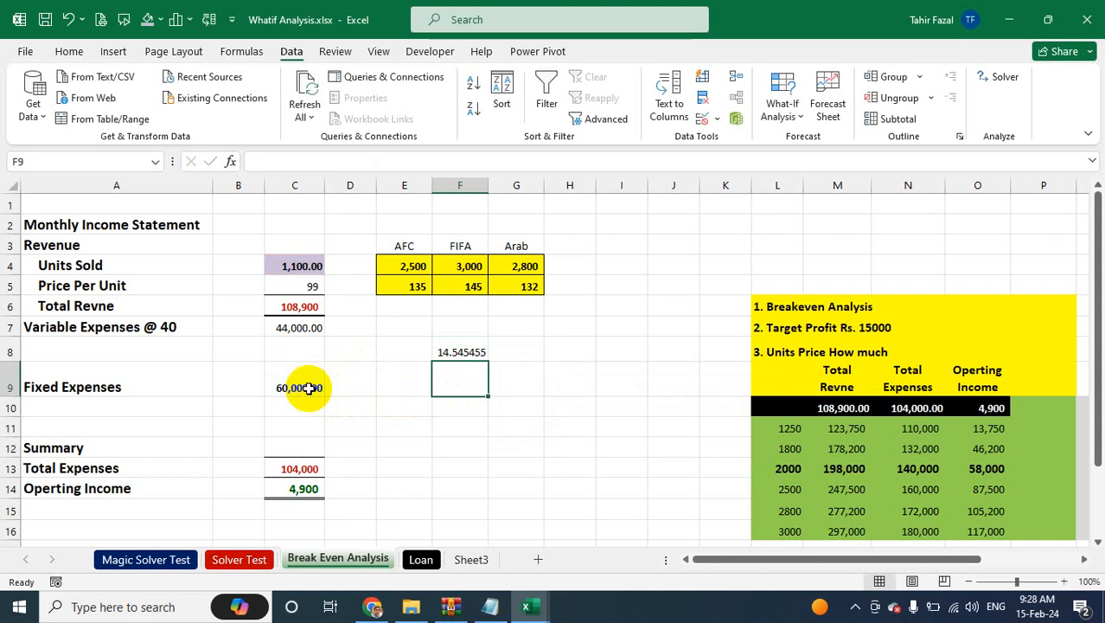
Put parentheses around the denominator in F8 so the formula reads =FixedCost/(UnitsSold-40).
{"action": "key", "text": "Up"}
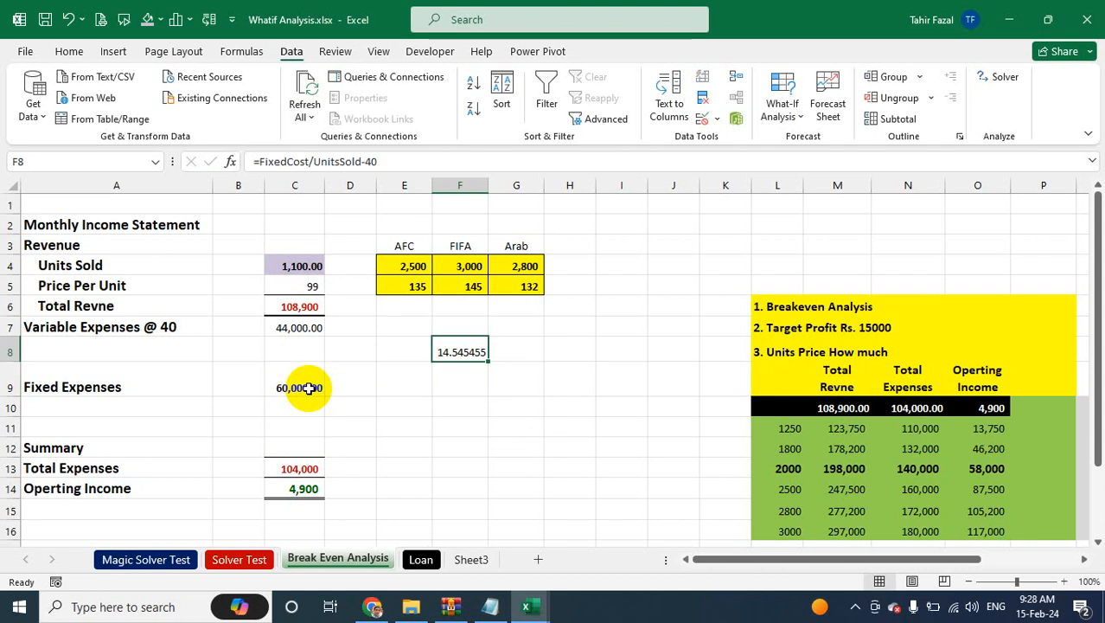
{"action": "double_click", "coordinate": [468, 351]}
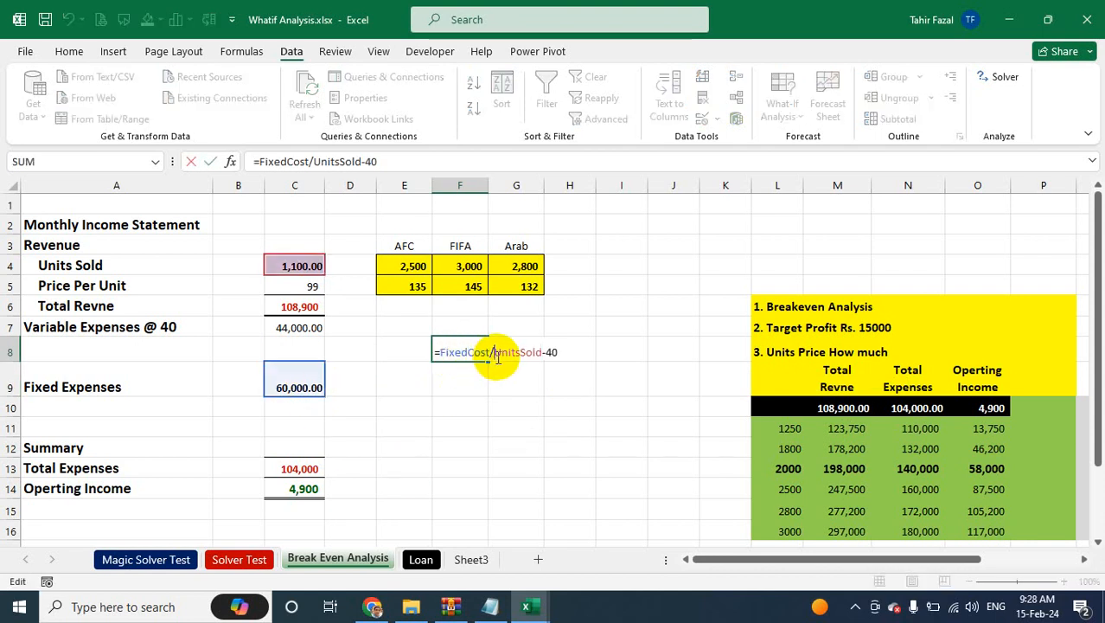
{"action": "left_click", "coordinate": [495, 353]}
{"action": "type", "text": "("}
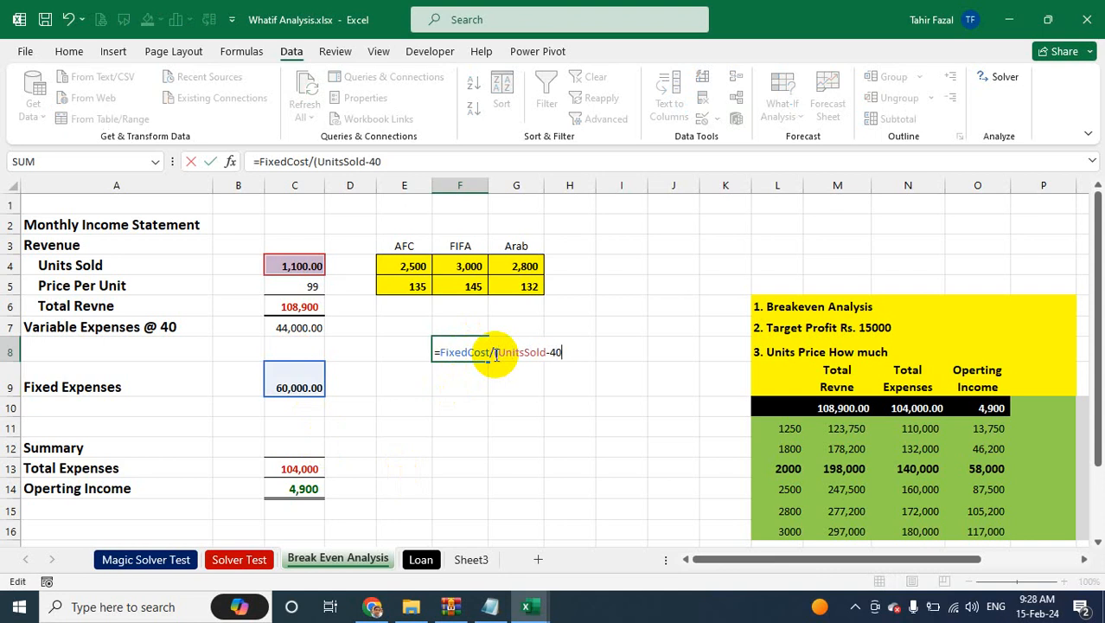
{"action": "key", "text": "Return"}
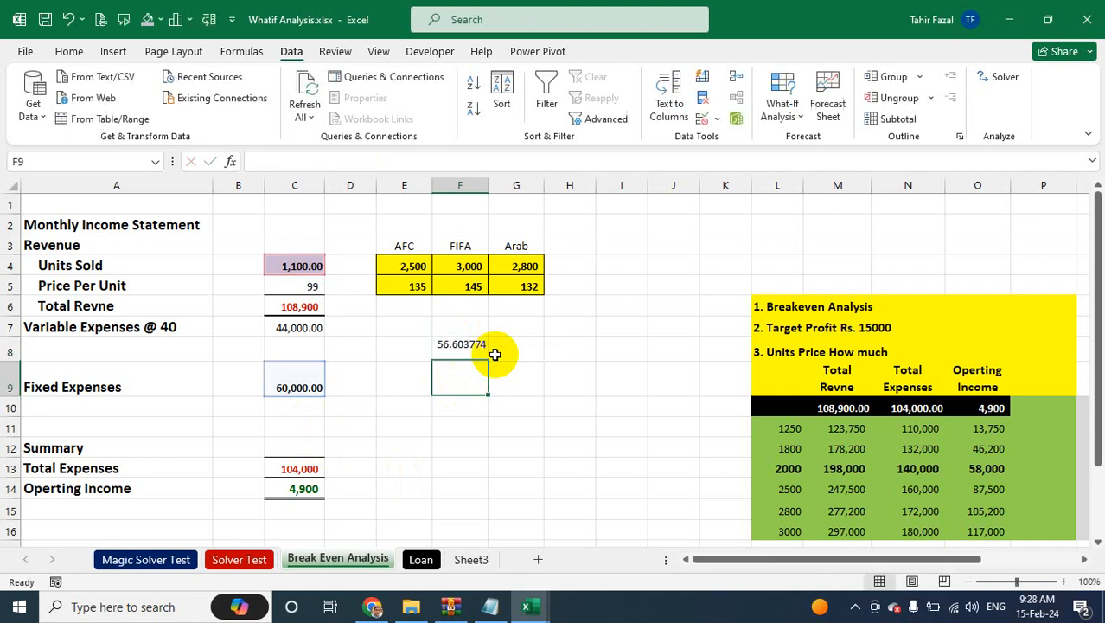
Replace UnitsSold with UnitPrice in F8 to calculate =FixedCost/(UnitPrice-40), and clear the cell.
{"action": "left_click", "coordinate": [463, 352]}
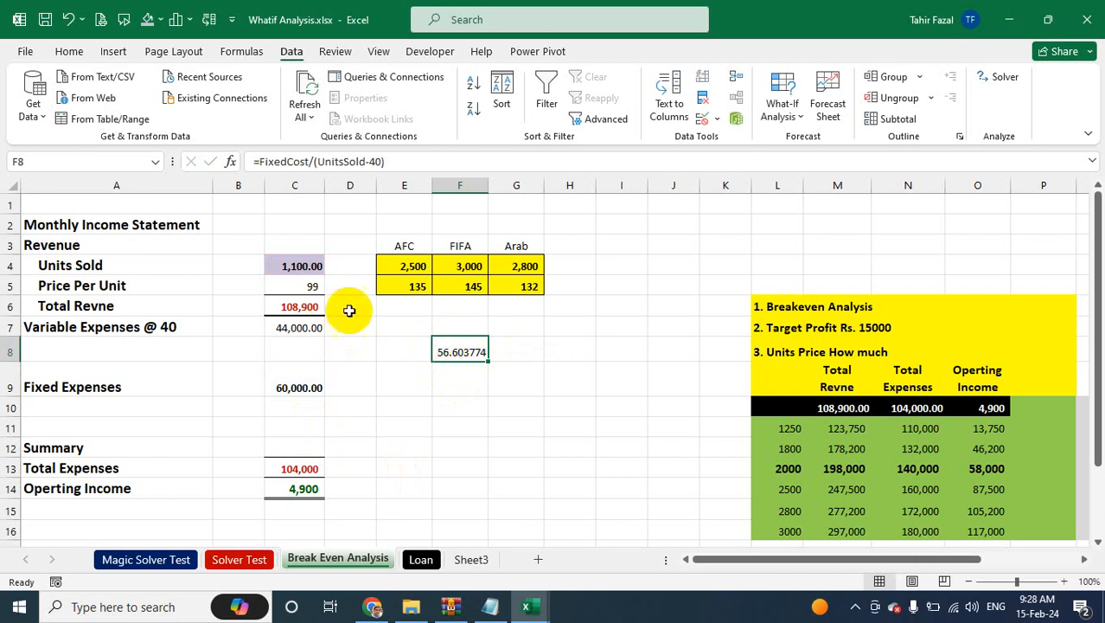
{"action": "double_click", "coordinate": [482, 354]}
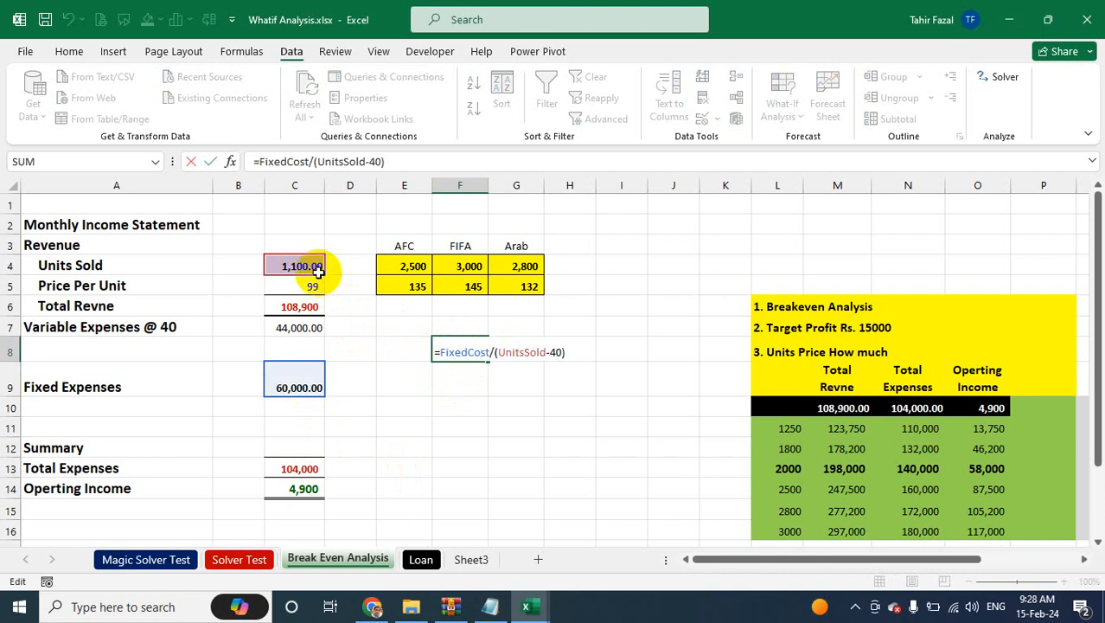
{"action": "left_click", "coordinate": [546, 354]}
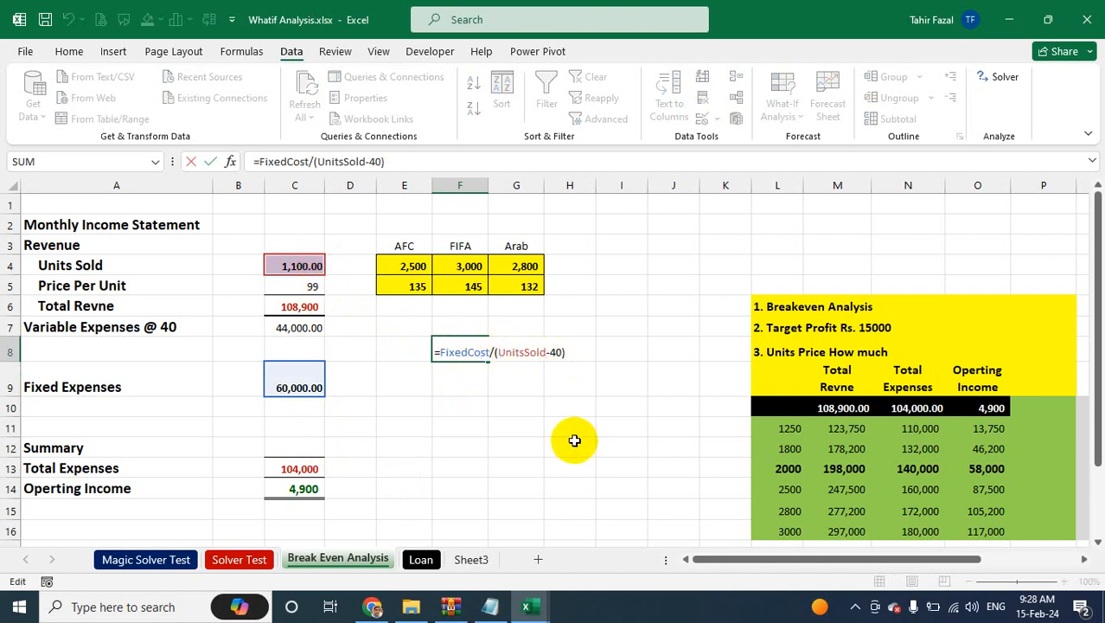
{"action": "key", "text": "BackSpace"}
{"action": "key", "text": "BackSpace"}
{"action": "key", "text": "BackSpace"}
{"action": "key", "text": "BackSpace"}
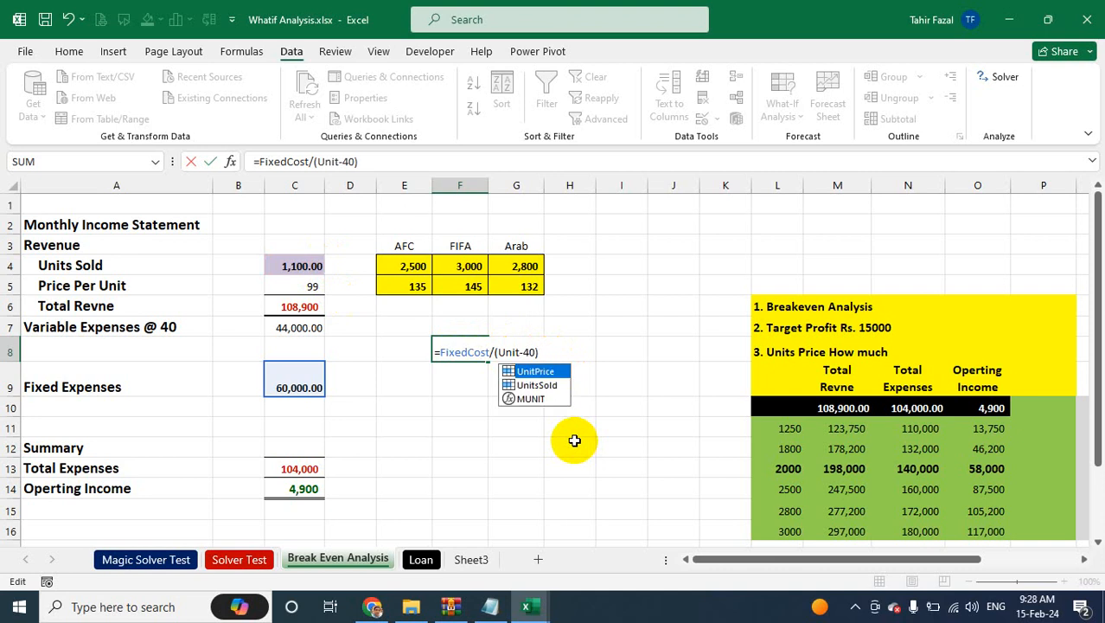
{"action": "key", "text": "Tab"}
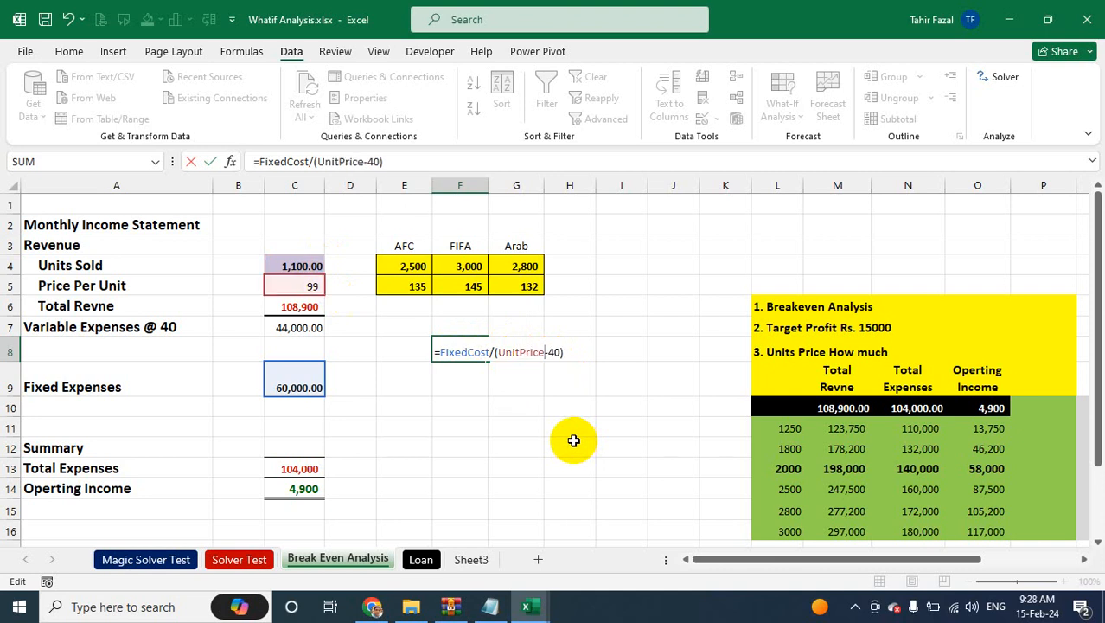
{"action": "key", "text": "Return"}
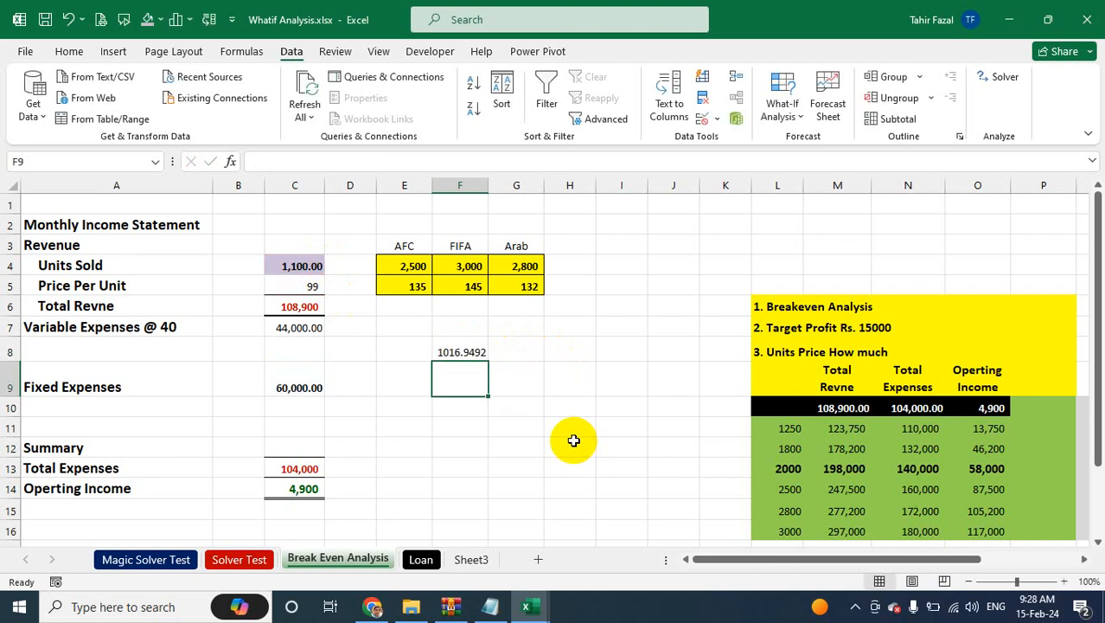
{"action": "left_click", "coordinate": [481, 352]}
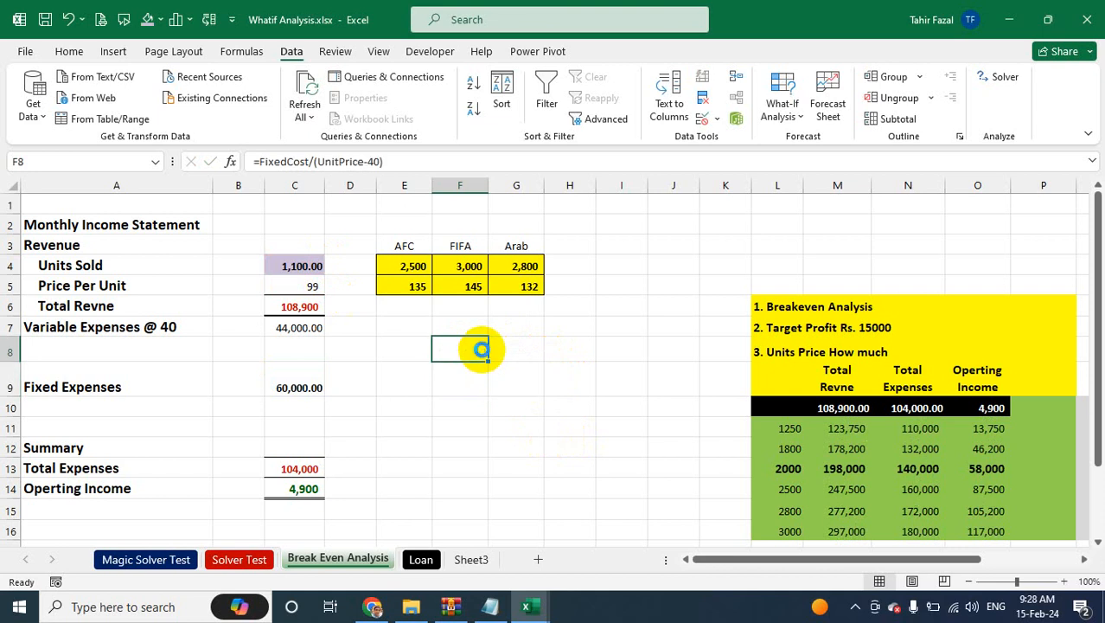
{"action": "key", "text": "Delete"}
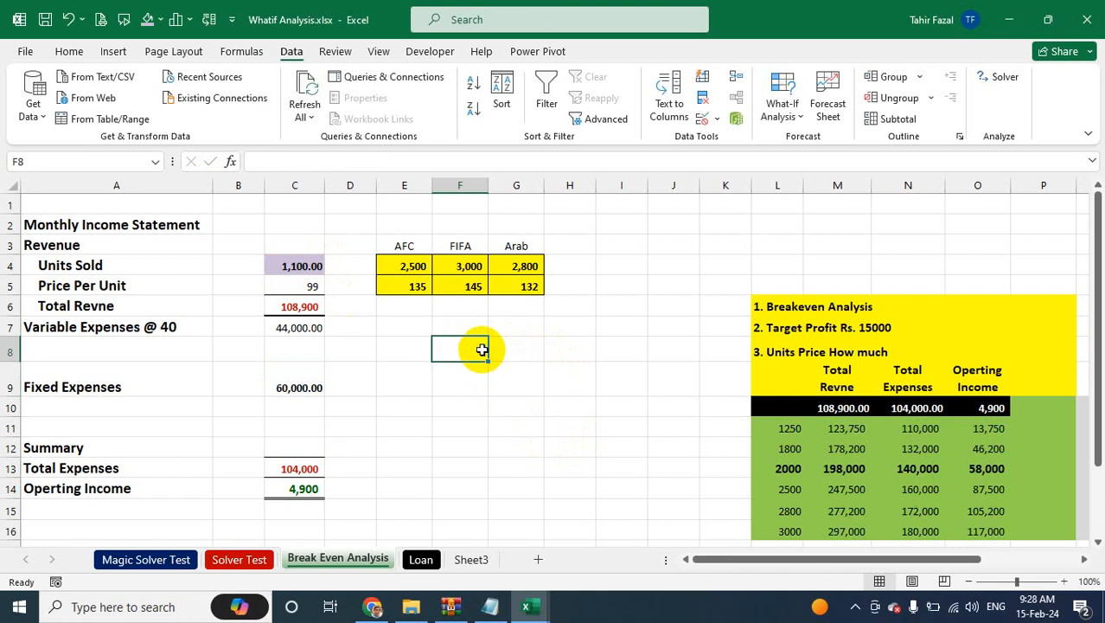
Select the operating income result in cell C14.
{"action": "left_click", "coordinate": [311, 487]}
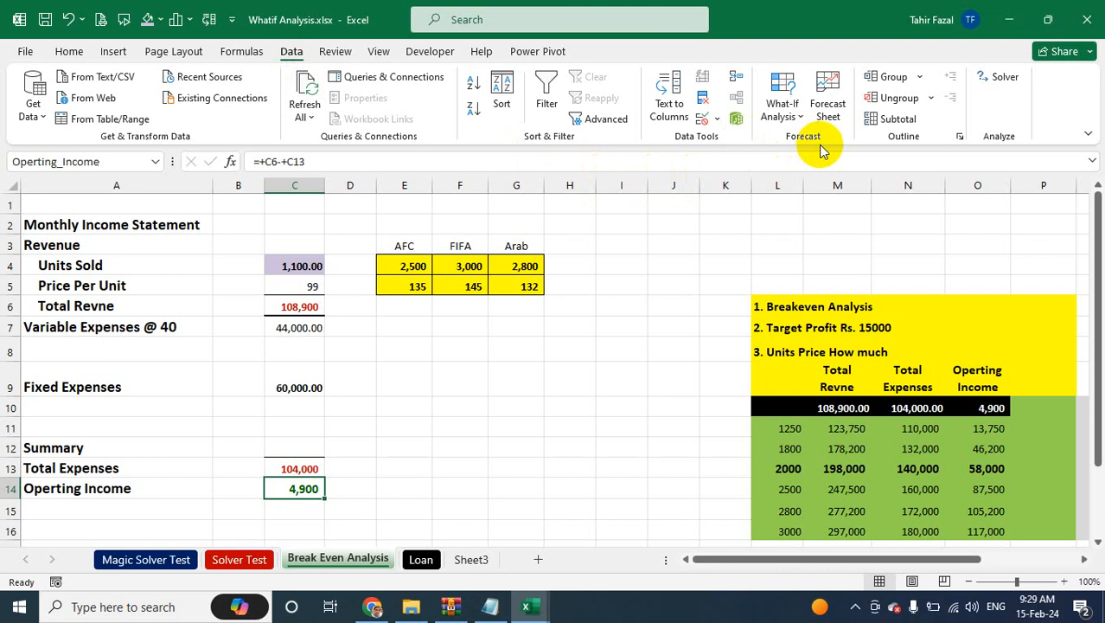
{"action": "left_click", "coordinate": [797, 105]}
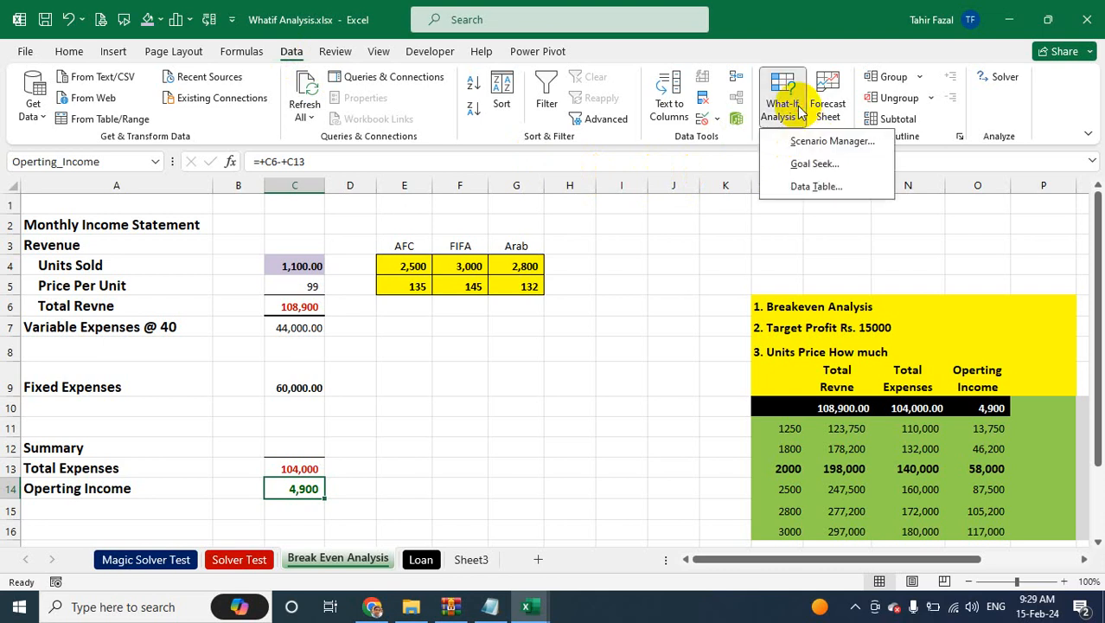
{"action": "left_click", "coordinate": [814, 166]}
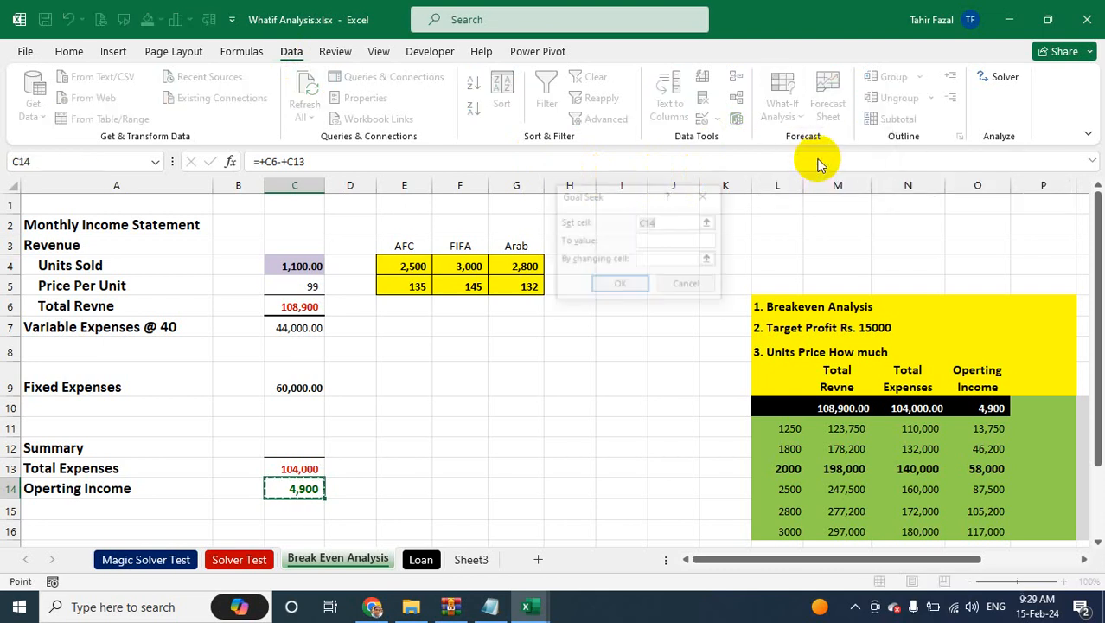
{"action": "left_click", "coordinate": [687, 283]}
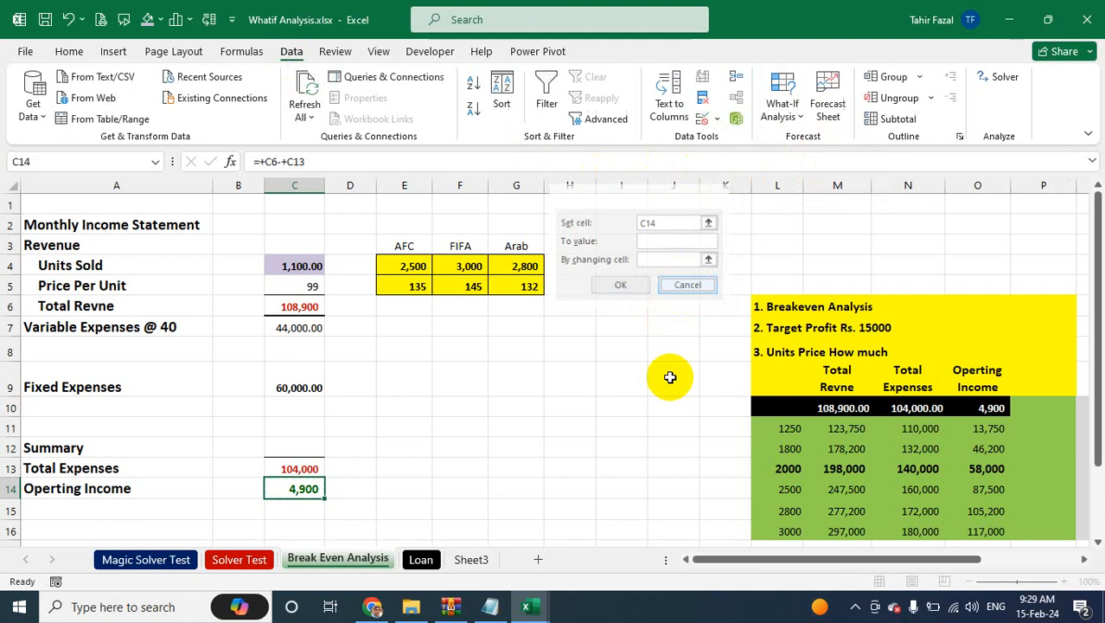
{"action": "left_click", "coordinate": [69, 51]}
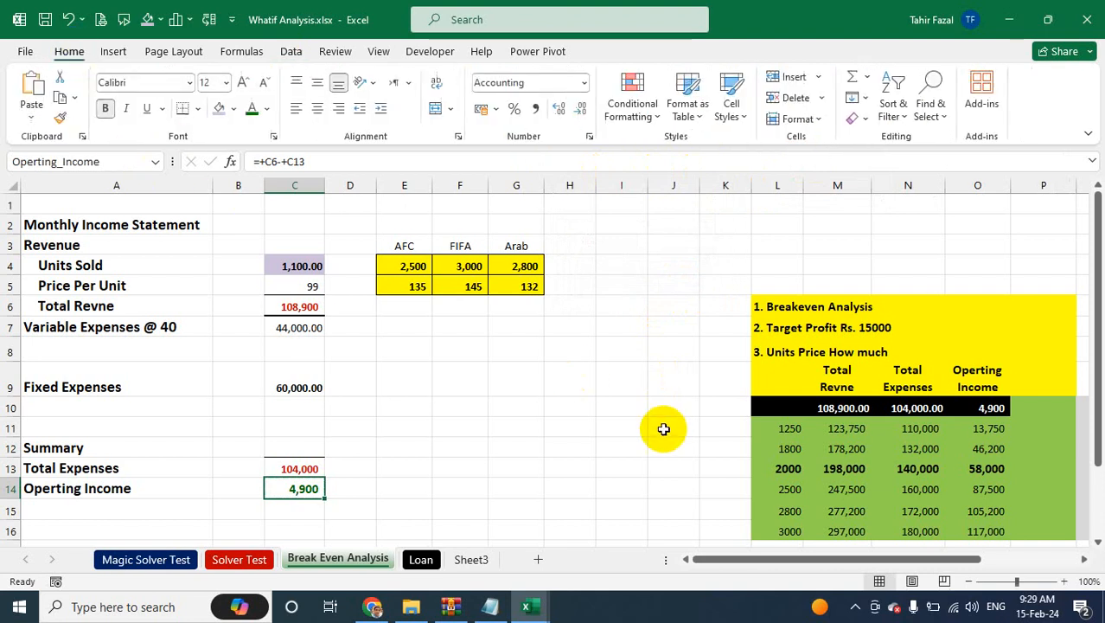
Run Goal Seek to bring operating income in C14 to 0 by changing the units sold in C4, and keep the solution.
{"action": "key", "text": "alt"}
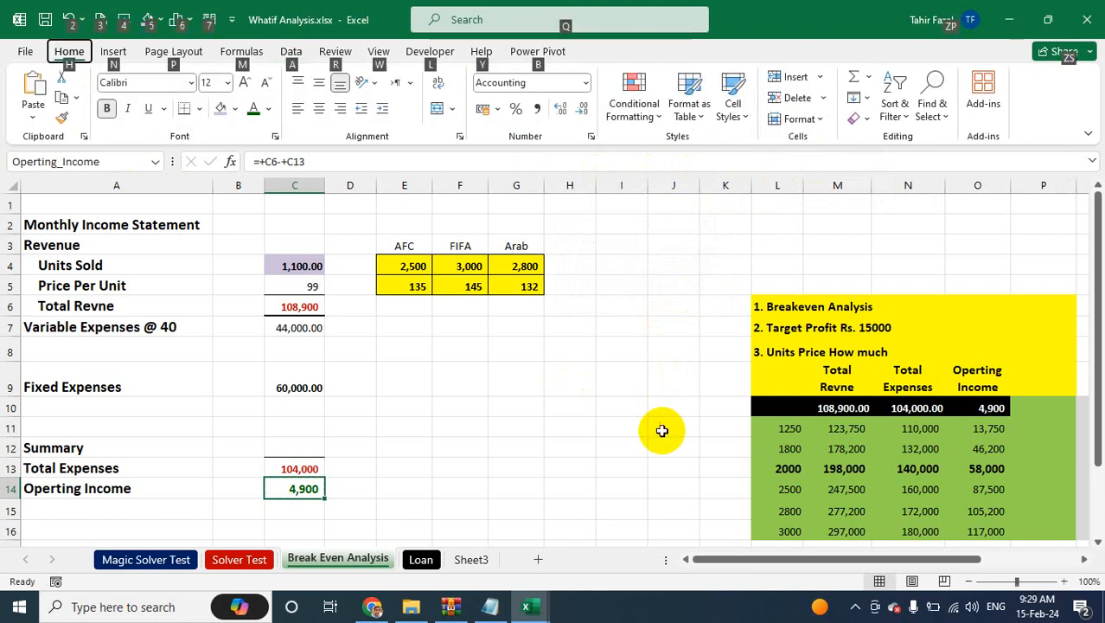
{"action": "key", "text": "a"}
{"action": "key", "text": "w"}
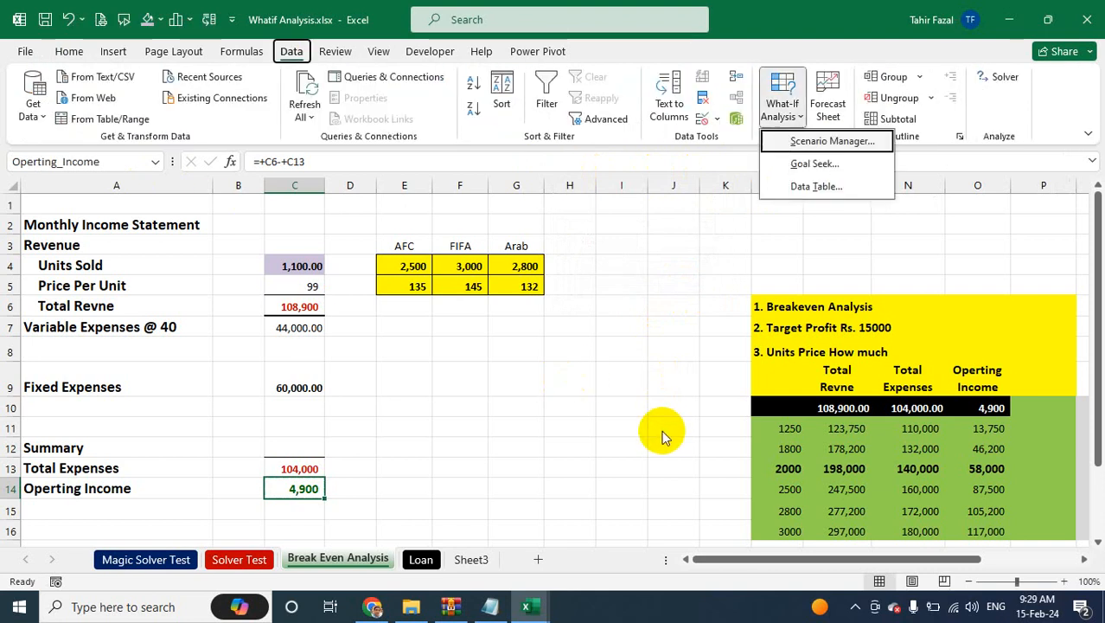
{"action": "key", "text": "g"}
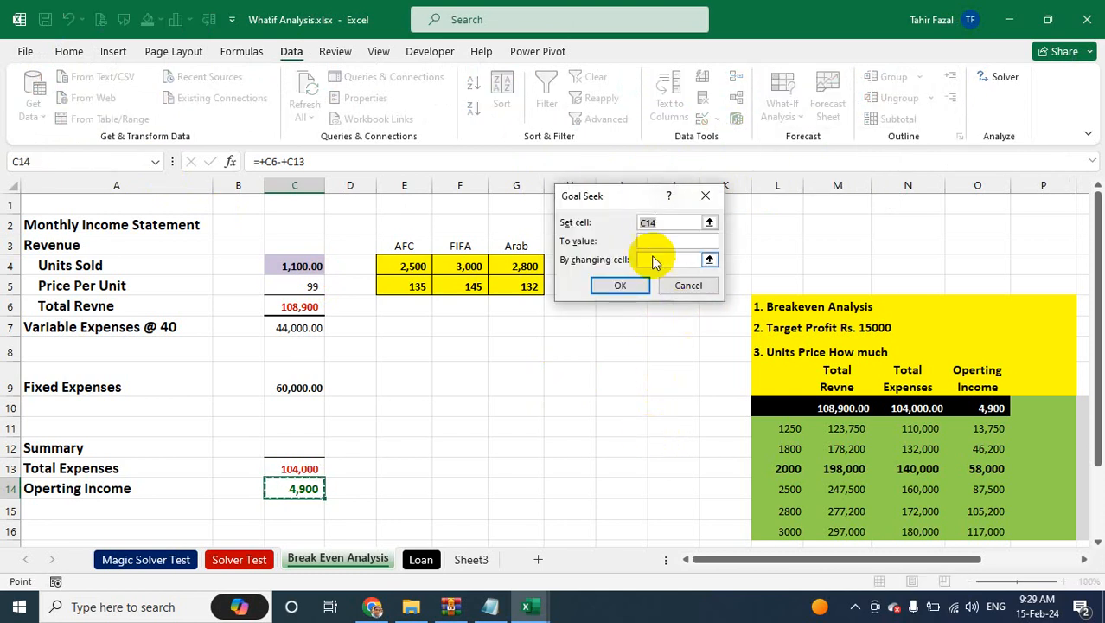
{"action": "left_click_drag", "start_coordinate": [644, 195], "coordinate": [708, 170]}
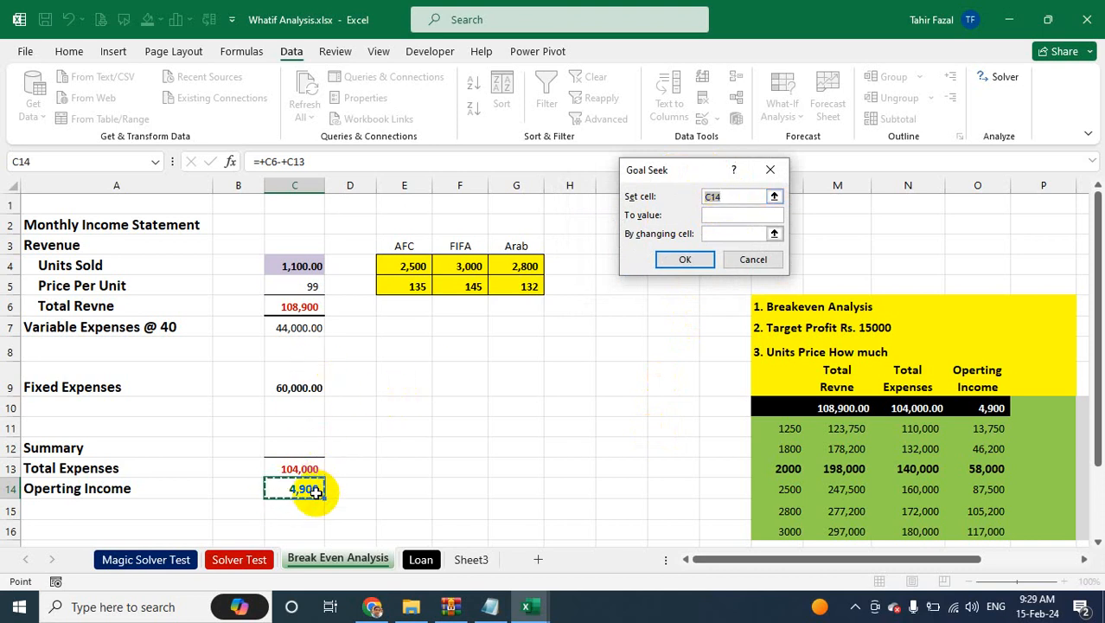
{"action": "left_click", "coordinate": [718, 215]}
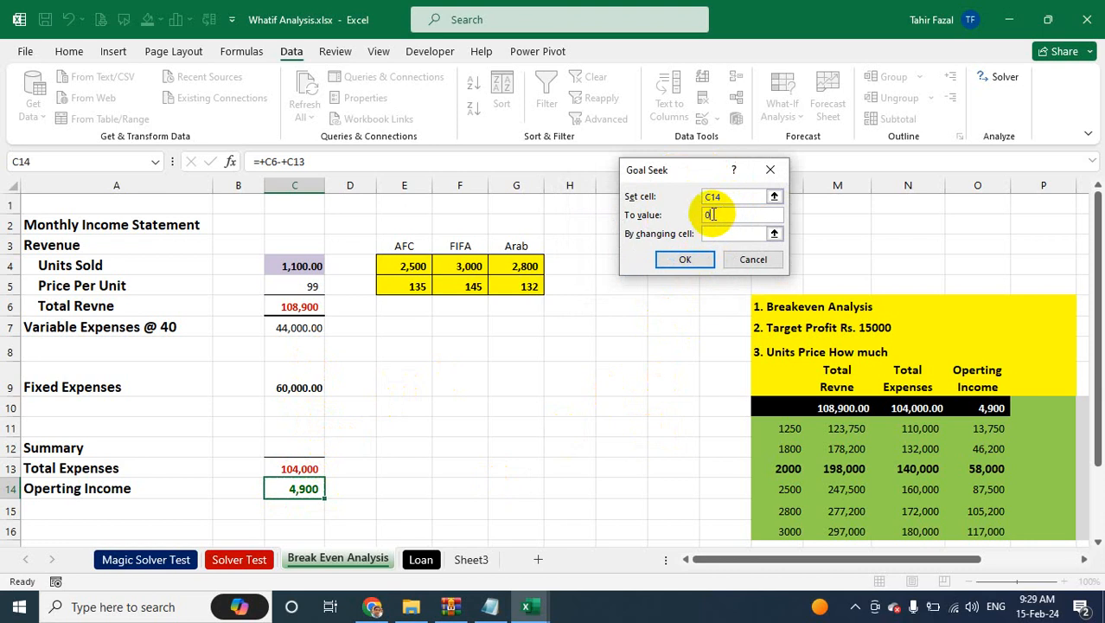
{"action": "type", "text": "0"}
{"action": "left_click", "coordinate": [709, 233]}
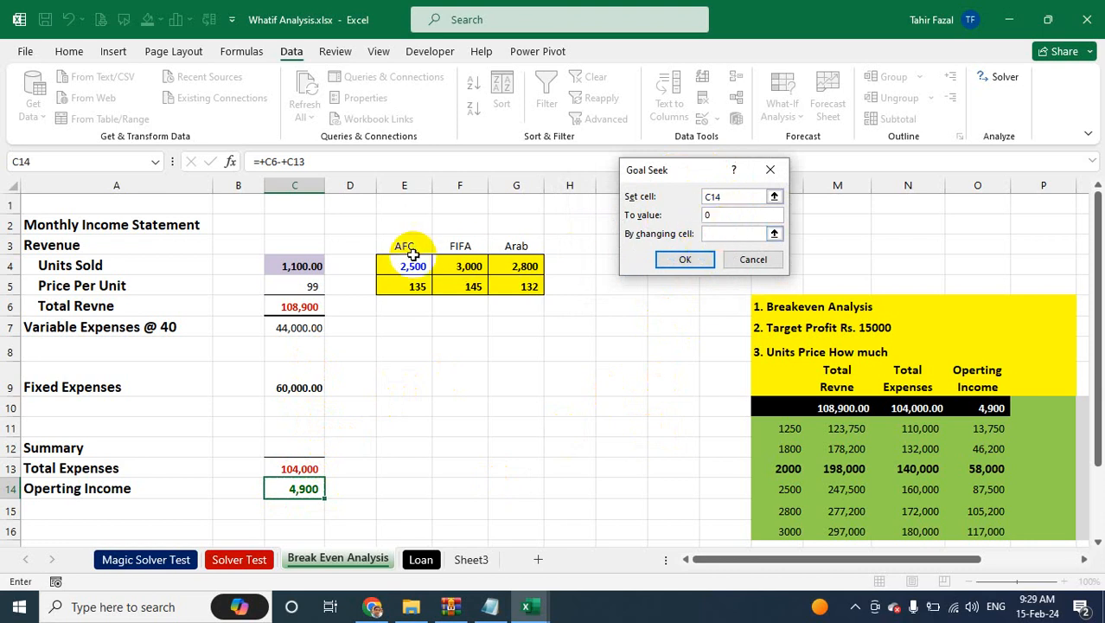
{"action": "left_click", "coordinate": [292, 266]}
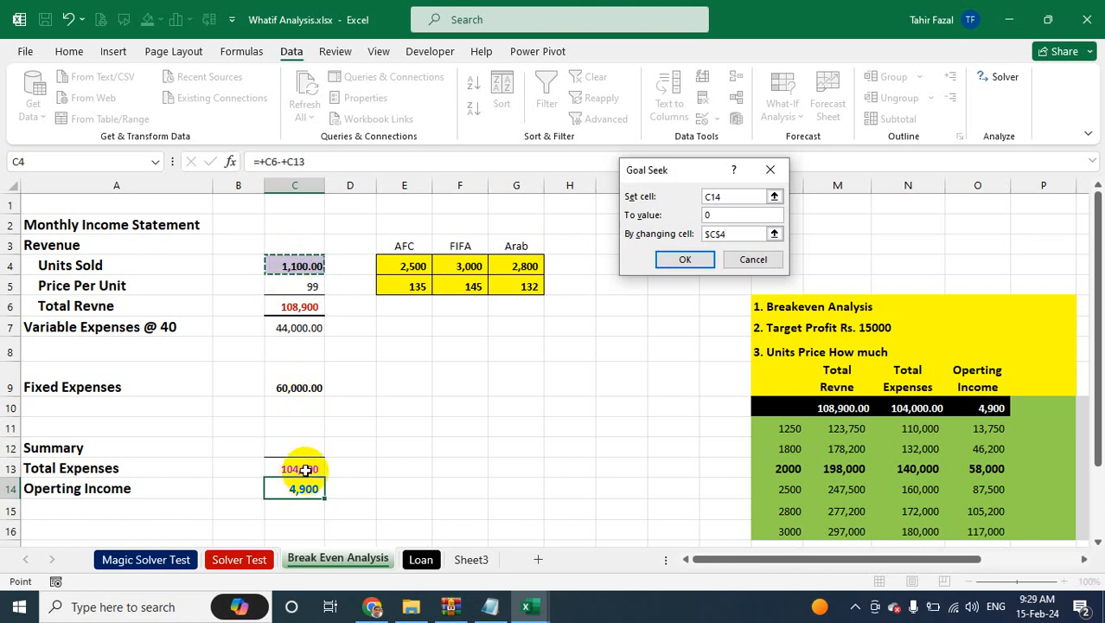
{"action": "left_click", "coordinate": [687, 260]}
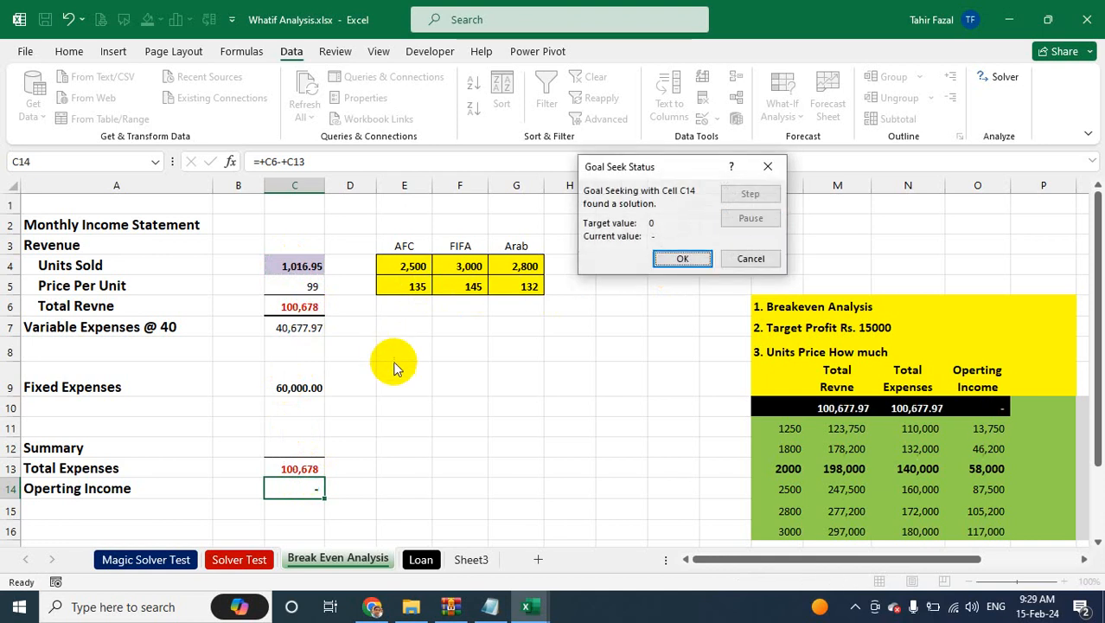
{"action": "left_click", "coordinate": [685, 260]}
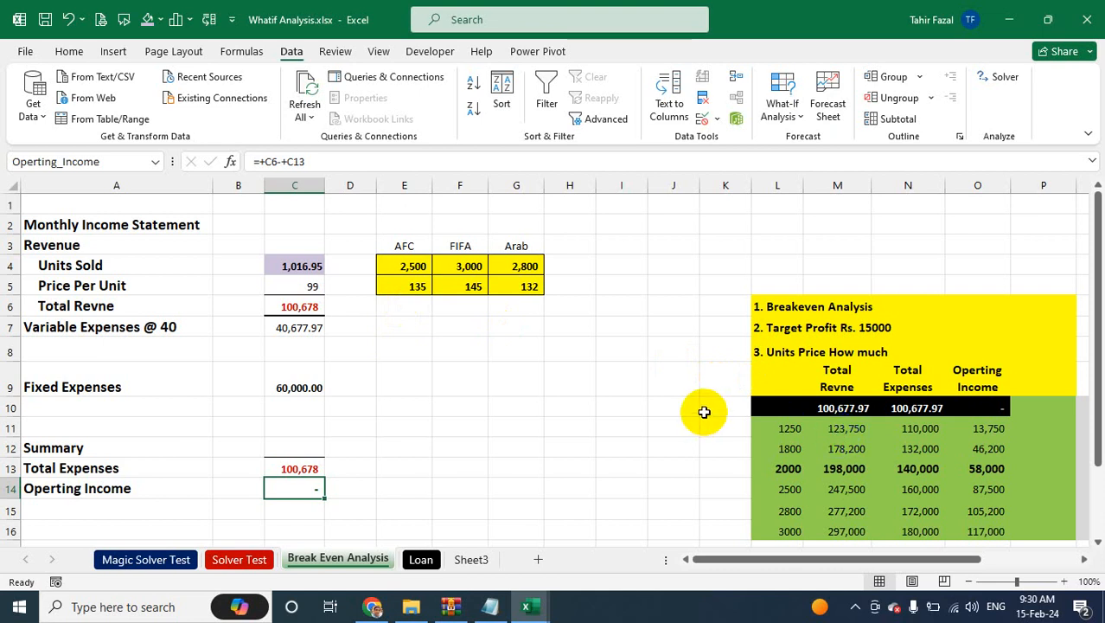
Examine the formulas behind the total revenue, total expenses and operating income headers in M10, N10 and O10.
{"action": "left_click", "coordinate": [856, 408]}
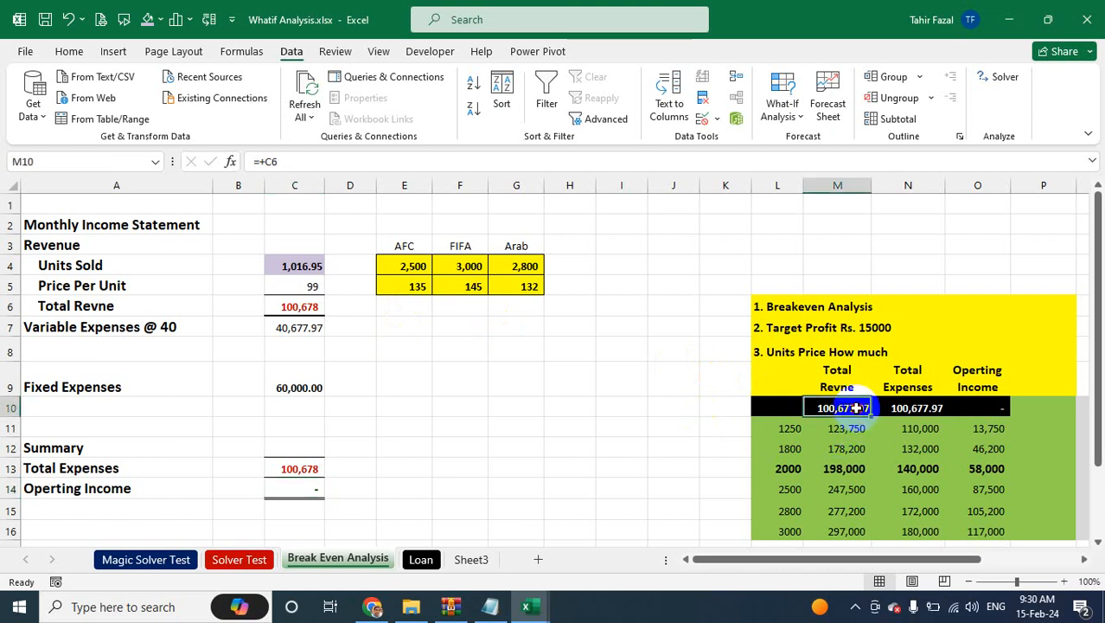
{"action": "double_click", "coordinate": [857, 408]}
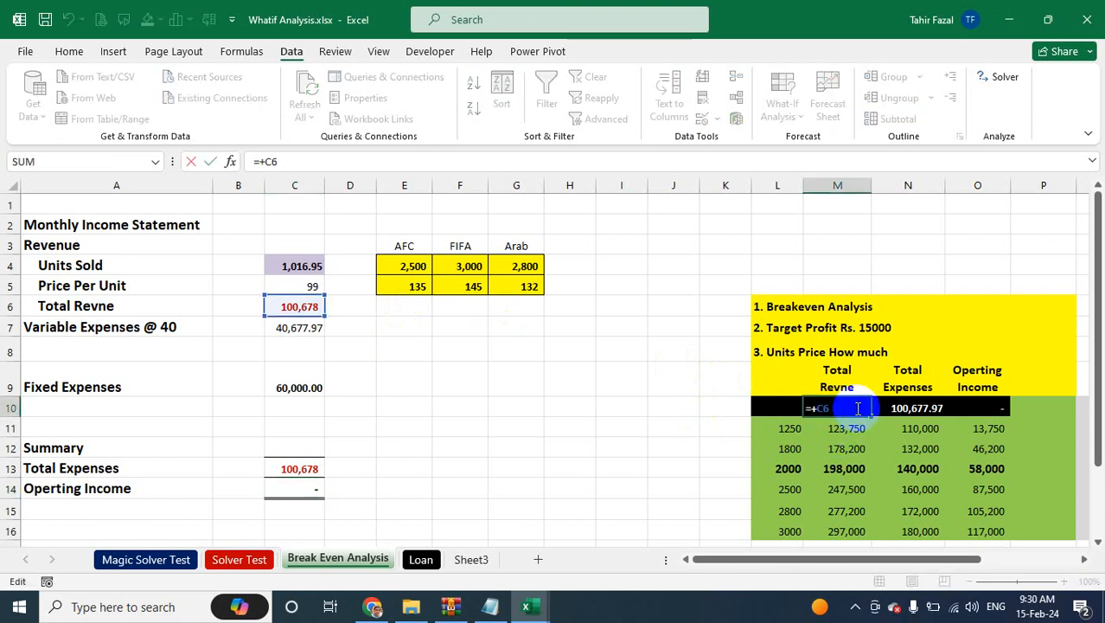
{"action": "key", "text": "Return"}
{"action": "double_click", "coordinate": [902, 408]}
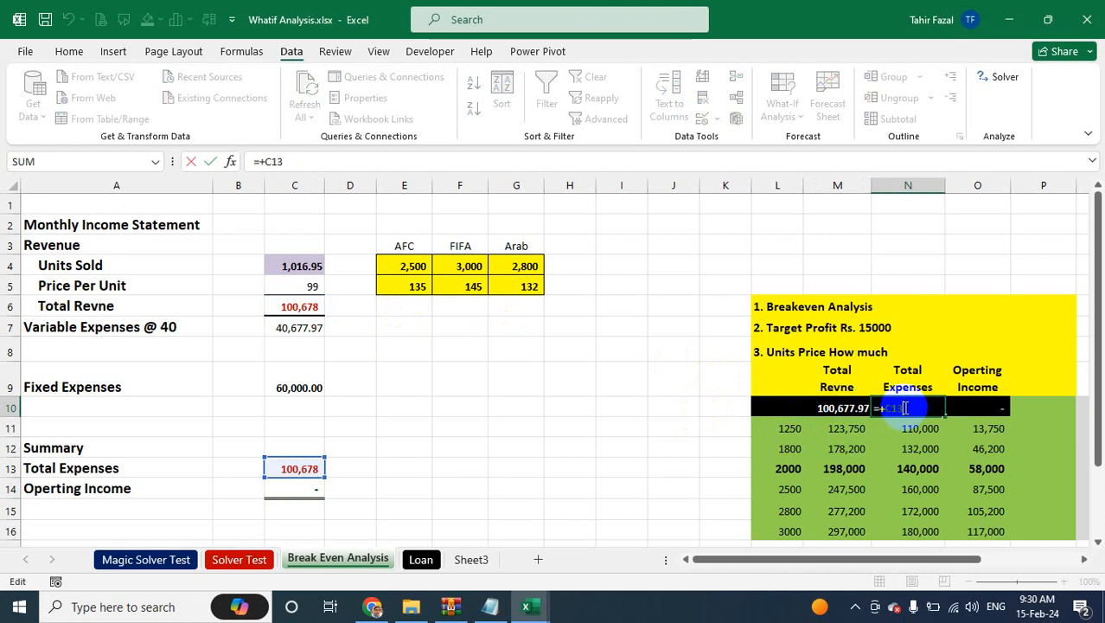
{"action": "key", "text": "ctrl+Return"}
{"action": "double_click", "coordinate": [1003, 407]}
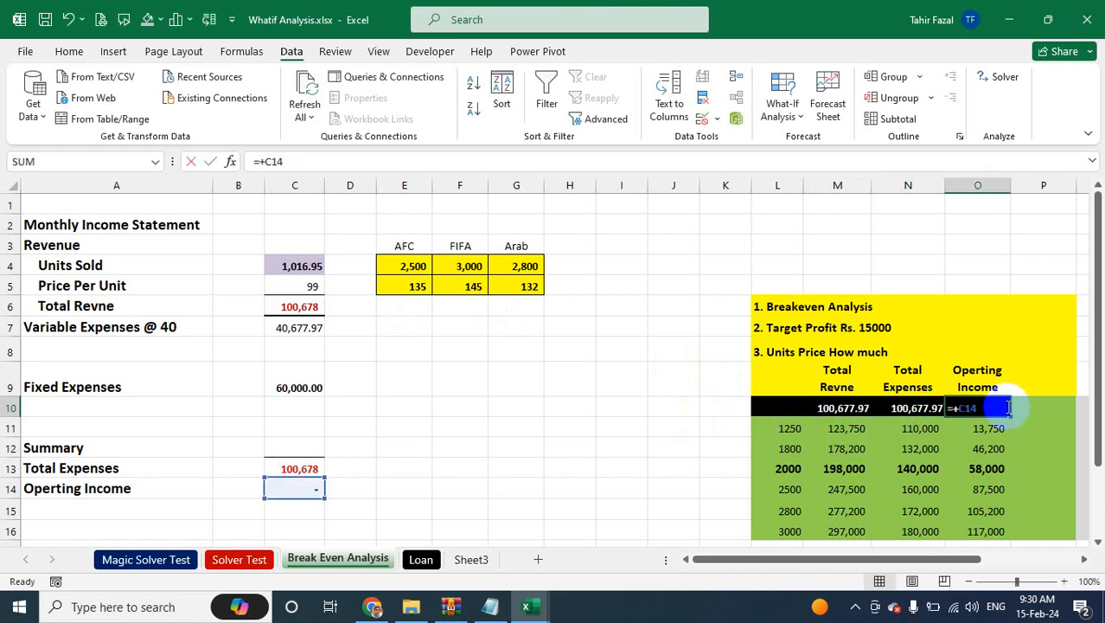
{"action": "key", "text": "ctrl+Return"}
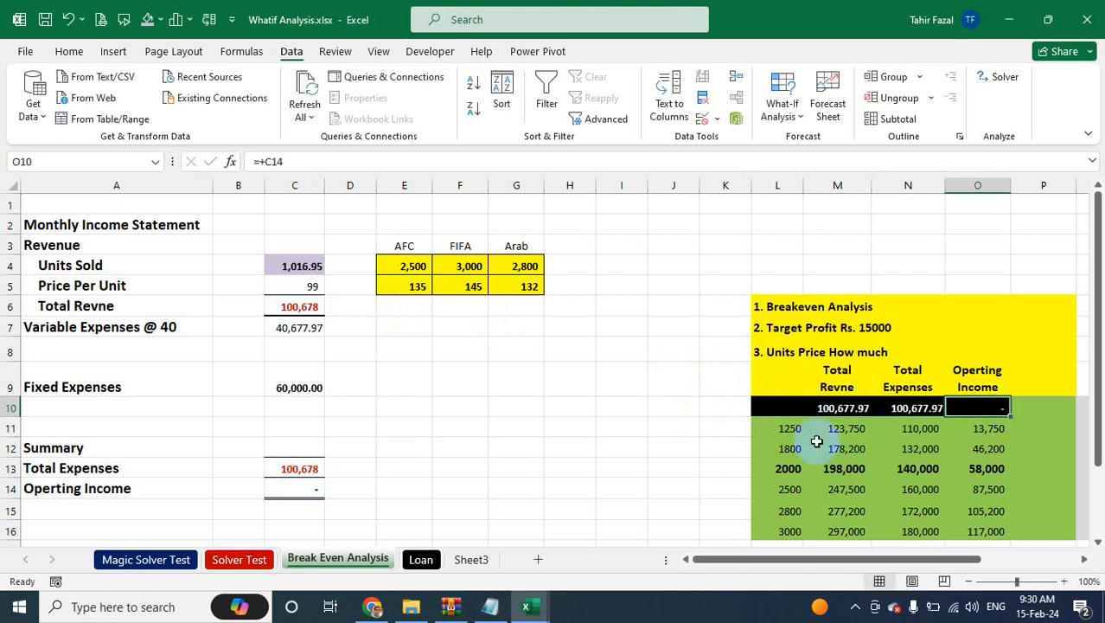
Replace the unit quantities in L11:L16 with 1800, 2000, 3500, 3800, 4500 and 4800.
{"action": "left_click_drag", "start_coordinate": [797, 432], "coordinate": [787, 533]}
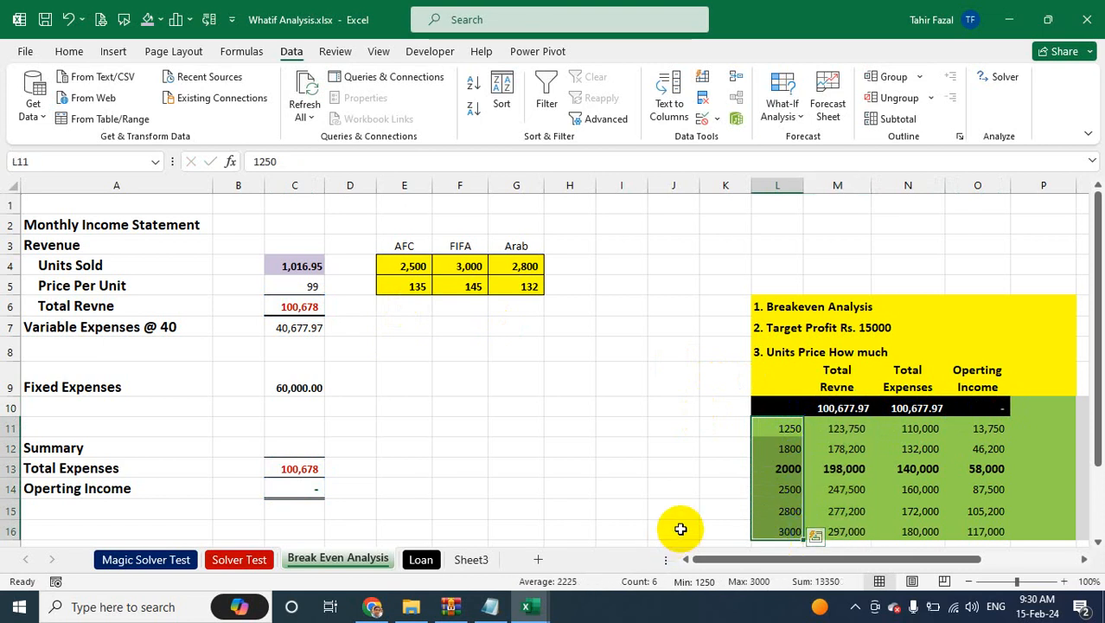
{"action": "type", "text": "1800"}
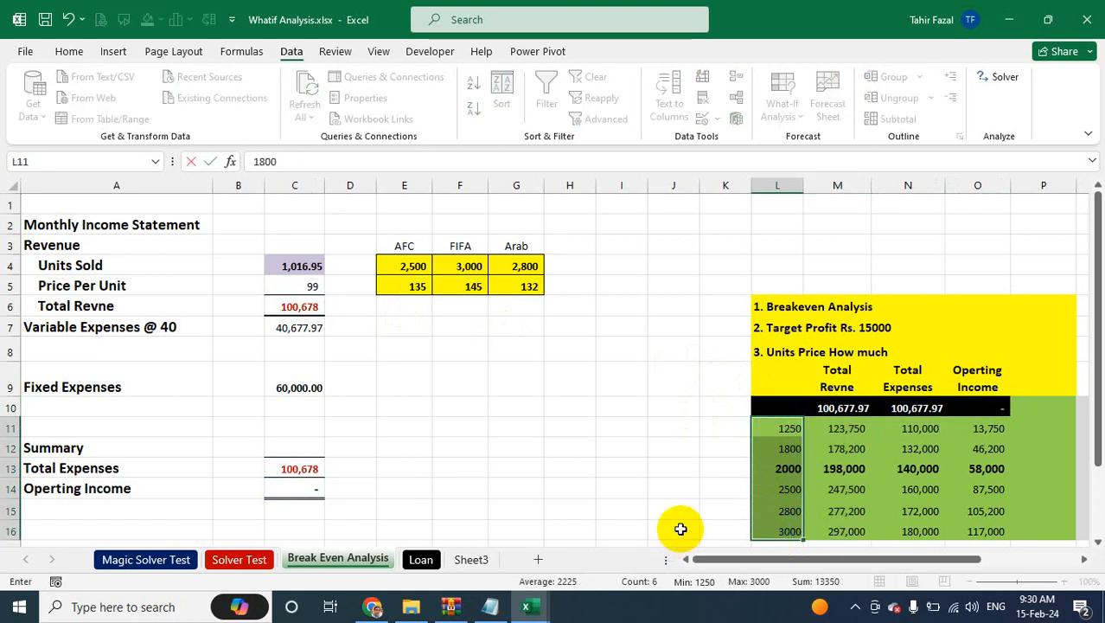
{"action": "key", "text": "Return"}
{"action": "type", "text": "2000"}
{"action": "key", "text": "Return"}
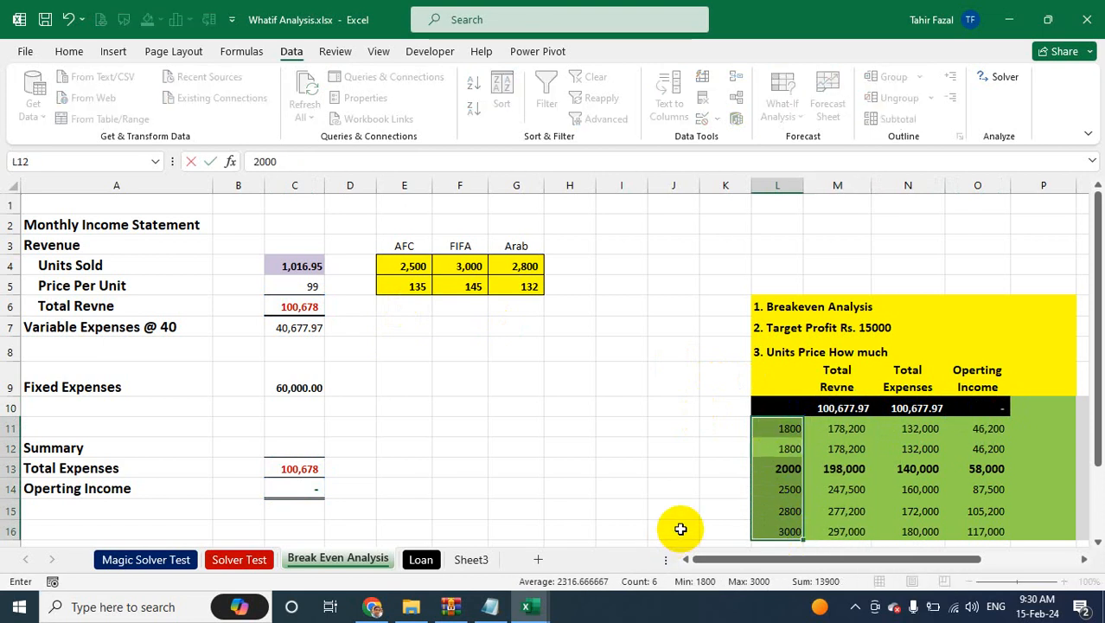
{"action": "type", "text": "3500"}
{"action": "key", "text": "Return"}
{"action": "type", "text": "380"}
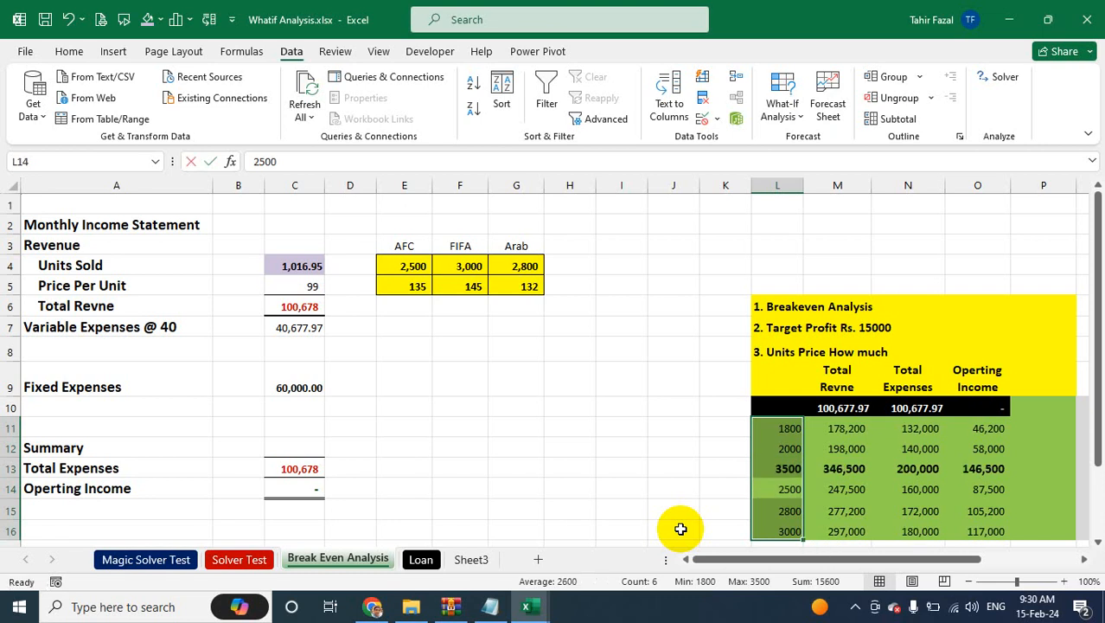
{"action": "type", "text": "0"}
{"action": "key", "text": "Return"}
{"action": "type", "text": "450"}
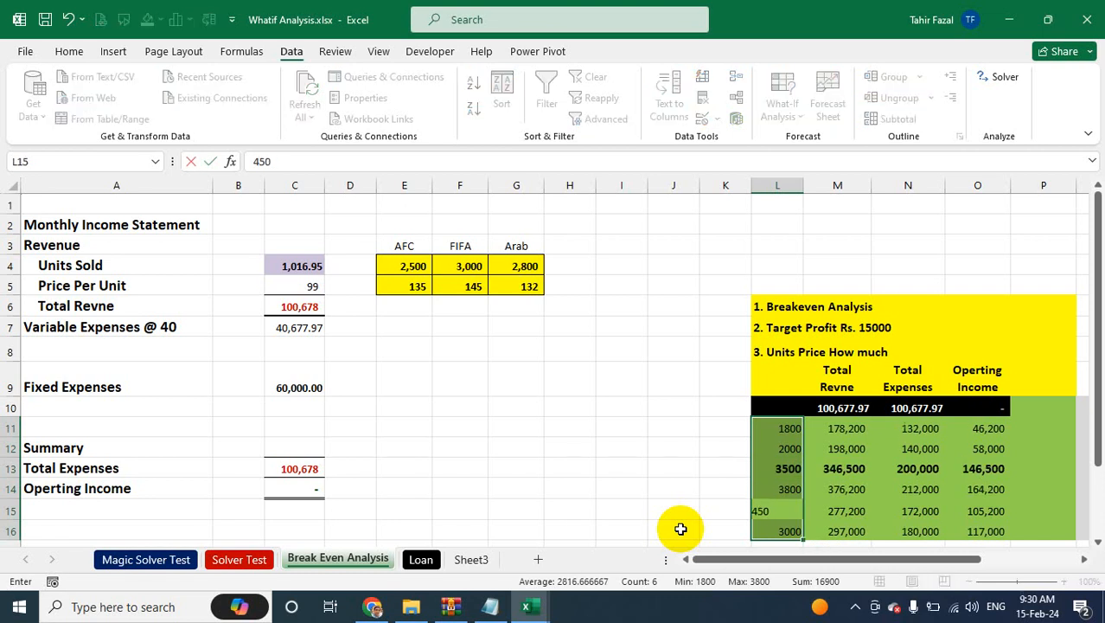
{"action": "type", "text": "0"}
{"action": "key", "text": "Return"}
{"action": "type", "text": "48"}
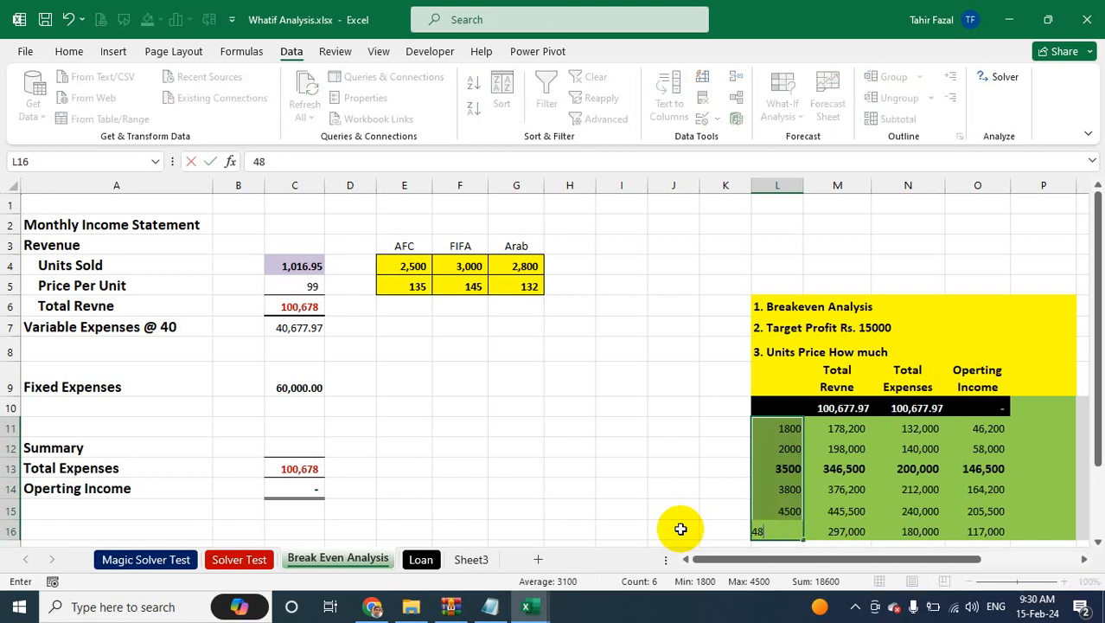
{"action": "type", "text": "00"}
{"action": "key", "text": "Return"}
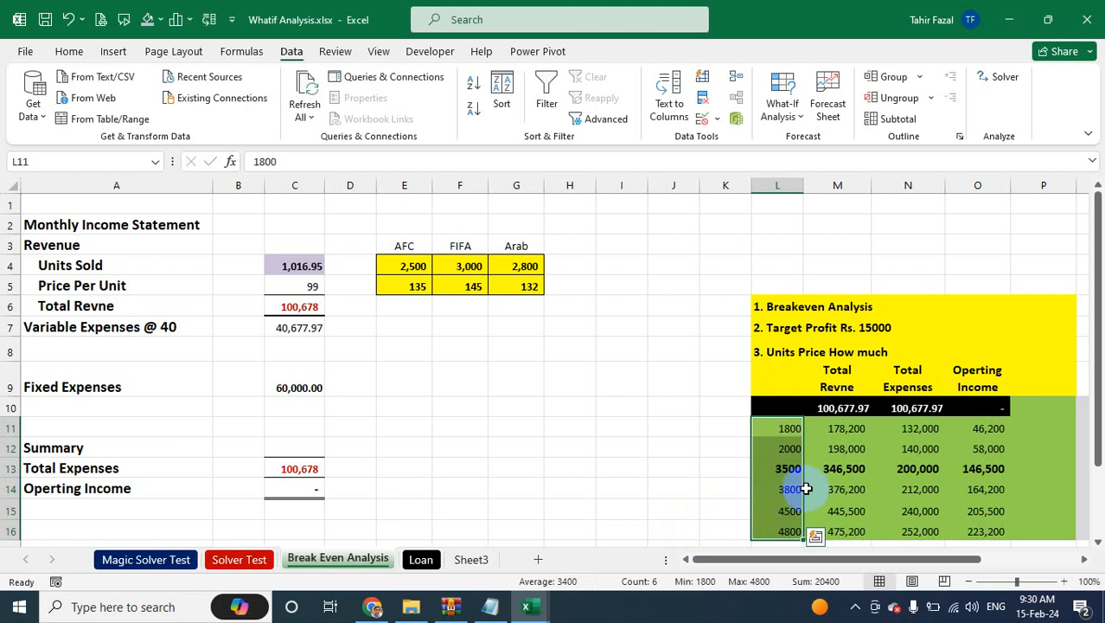
Clear the old results in M11:O16 and rebuild L10:O16 as a data table with C4 as the column input cell.
{"action": "left_click_drag", "start_coordinate": [853, 429], "coordinate": [962, 525]}
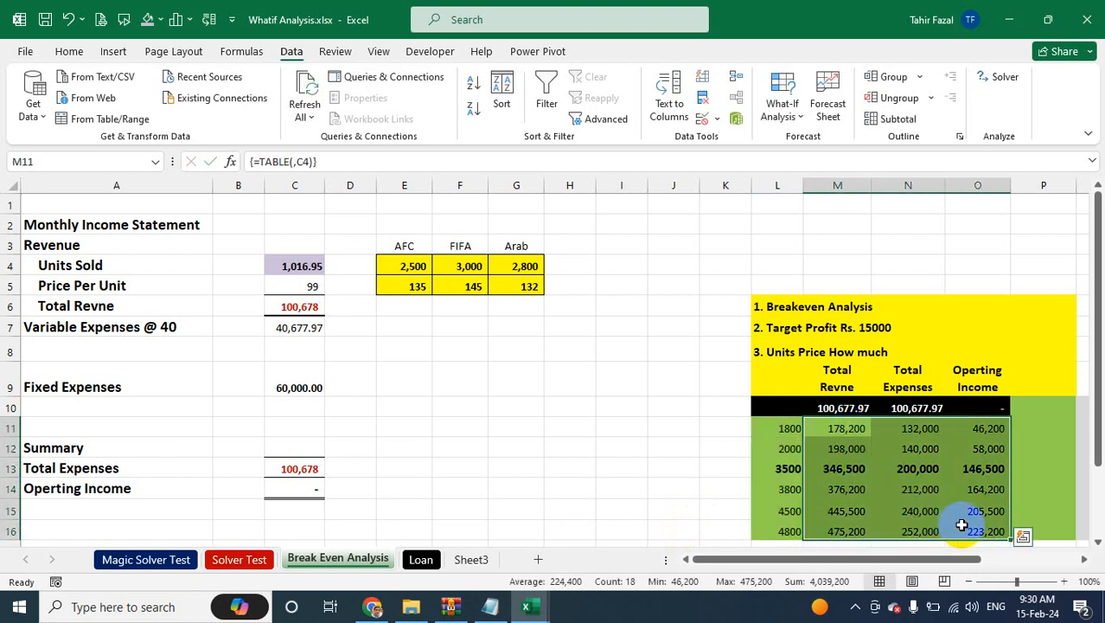
{"action": "key", "text": "Delete"}
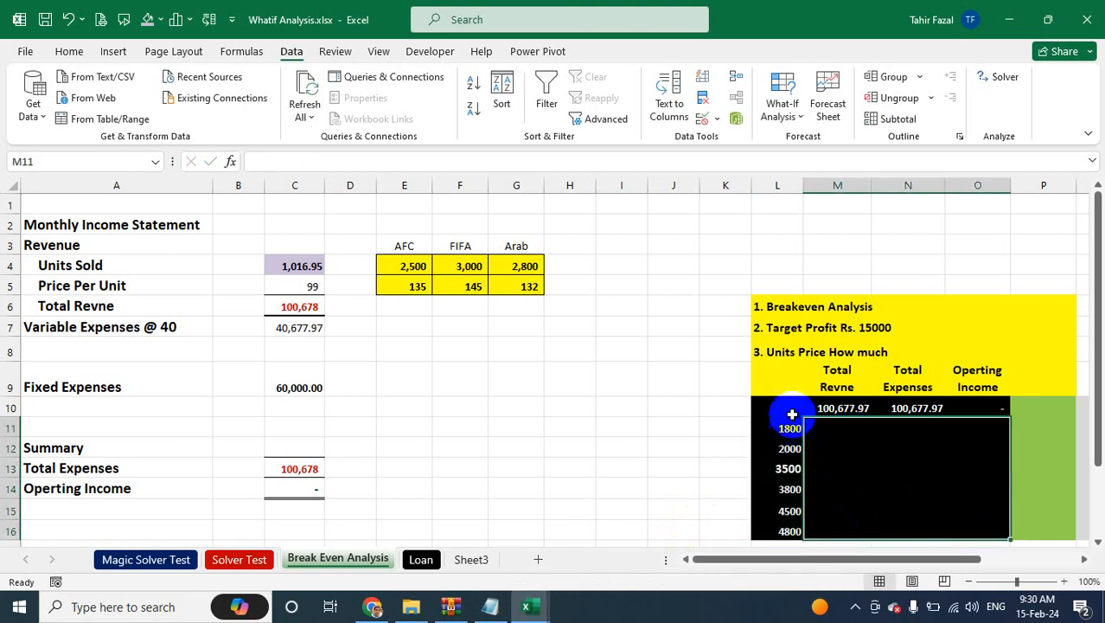
{"action": "left_click_drag", "start_coordinate": [786, 408], "coordinate": [978, 519]}
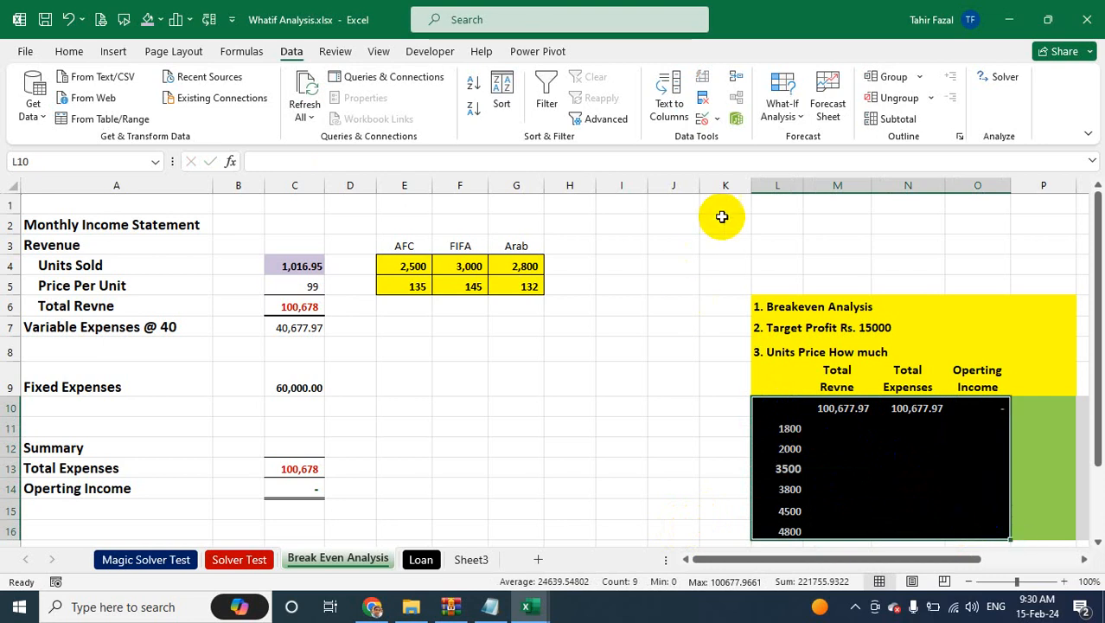
{"action": "left_click", "coordinate": [781, 116]}
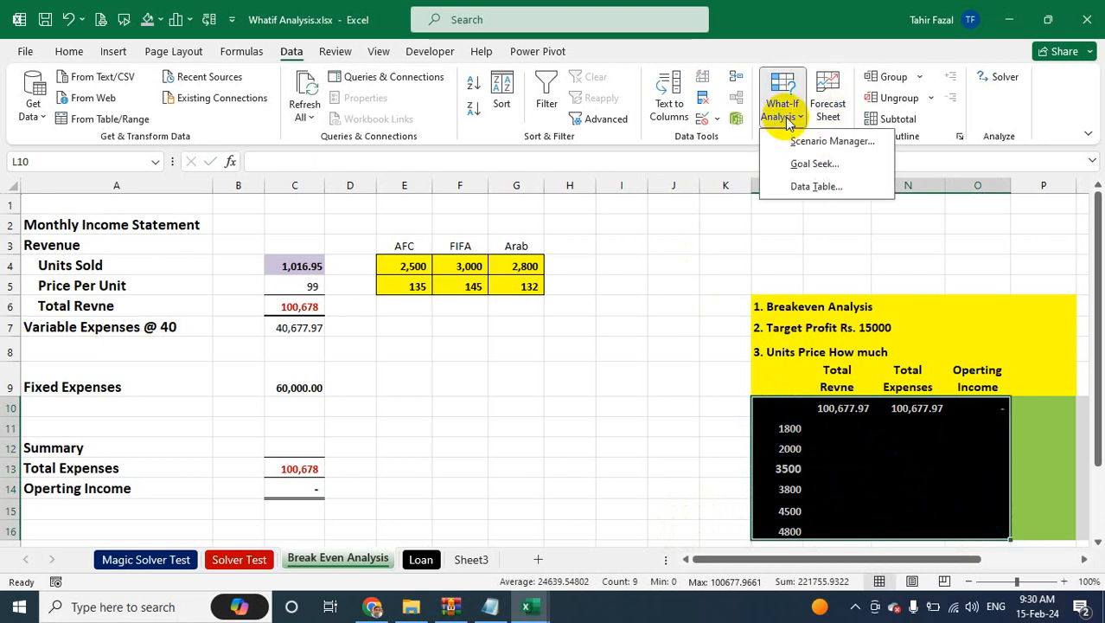
{"action": "left_click", "coordinate": [818, 186]}
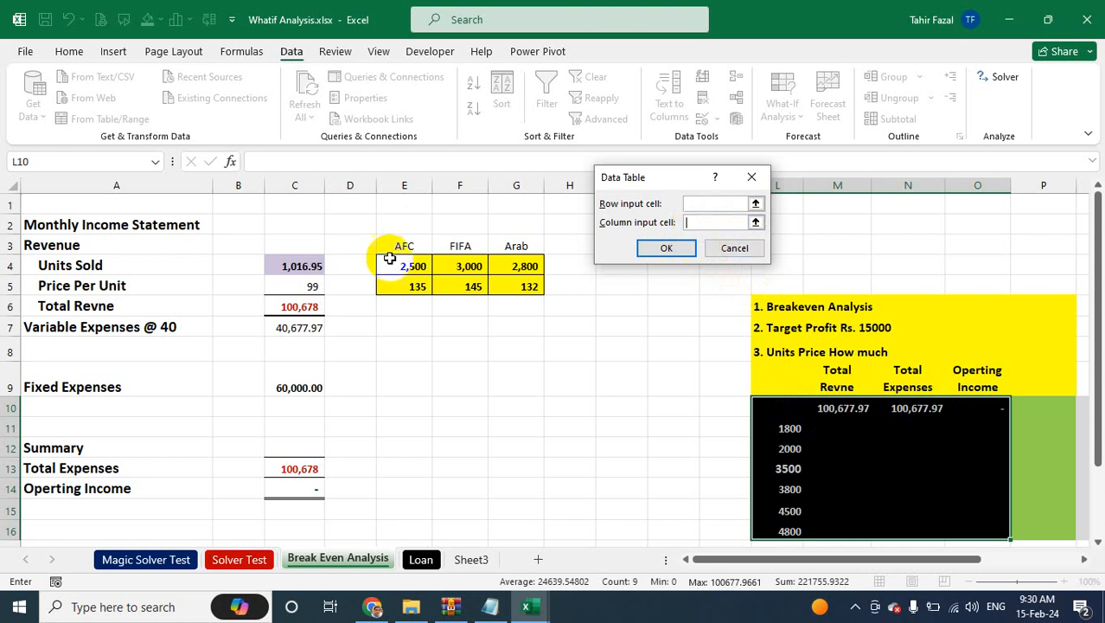
{"action": "left_click", "coordinate": [296, 272]}
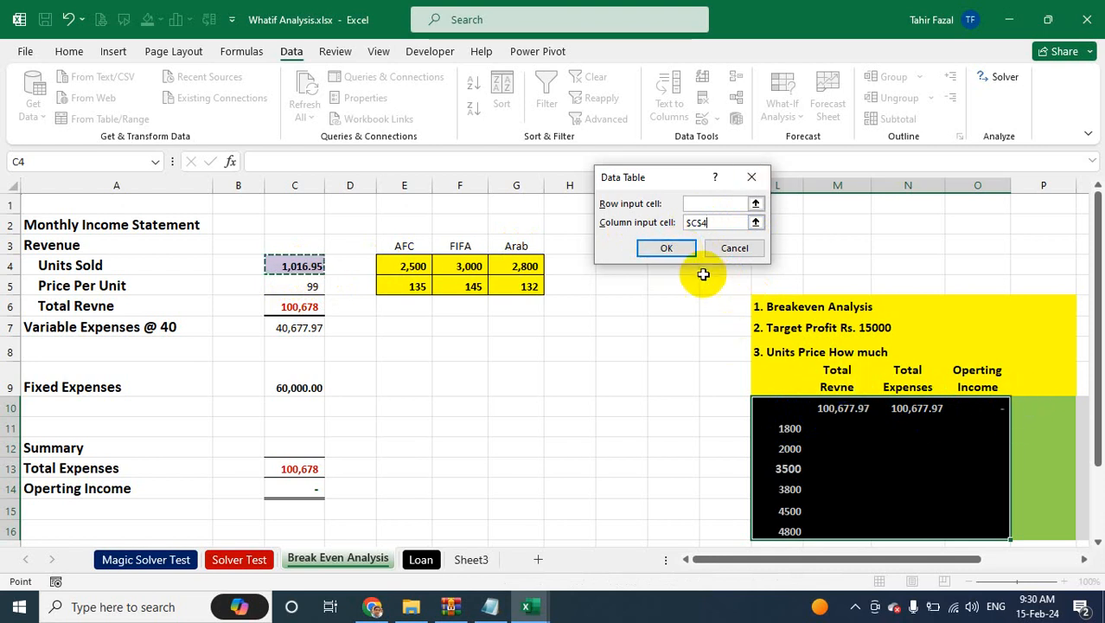
{"action": "left_click", "coordinate": [671, 247]}
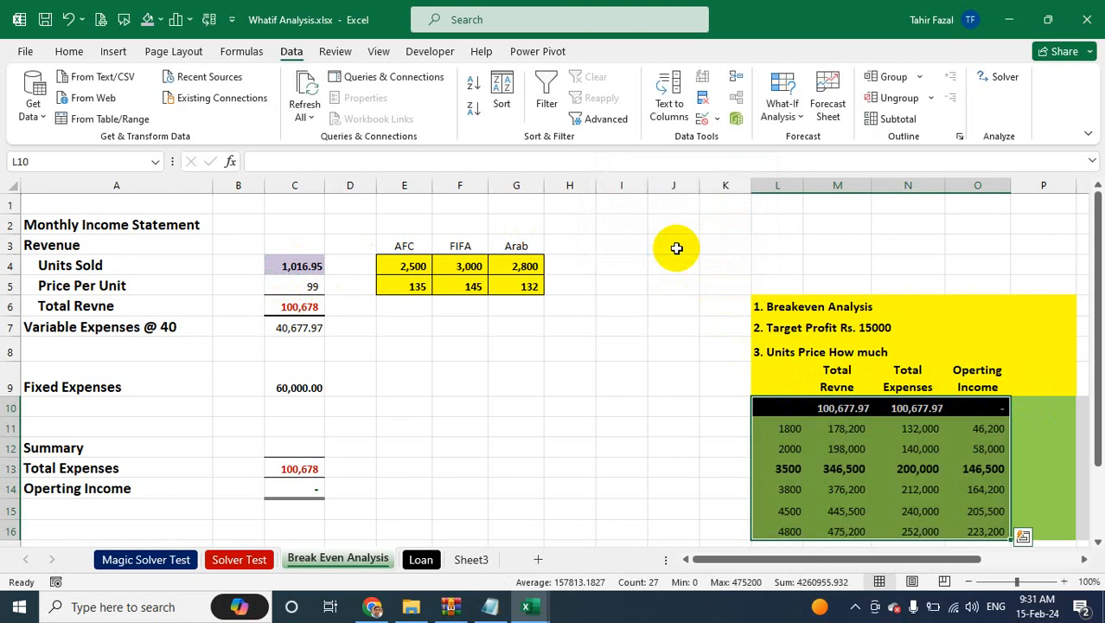
{"action": "left_click", "coordinate": [853, 428]}
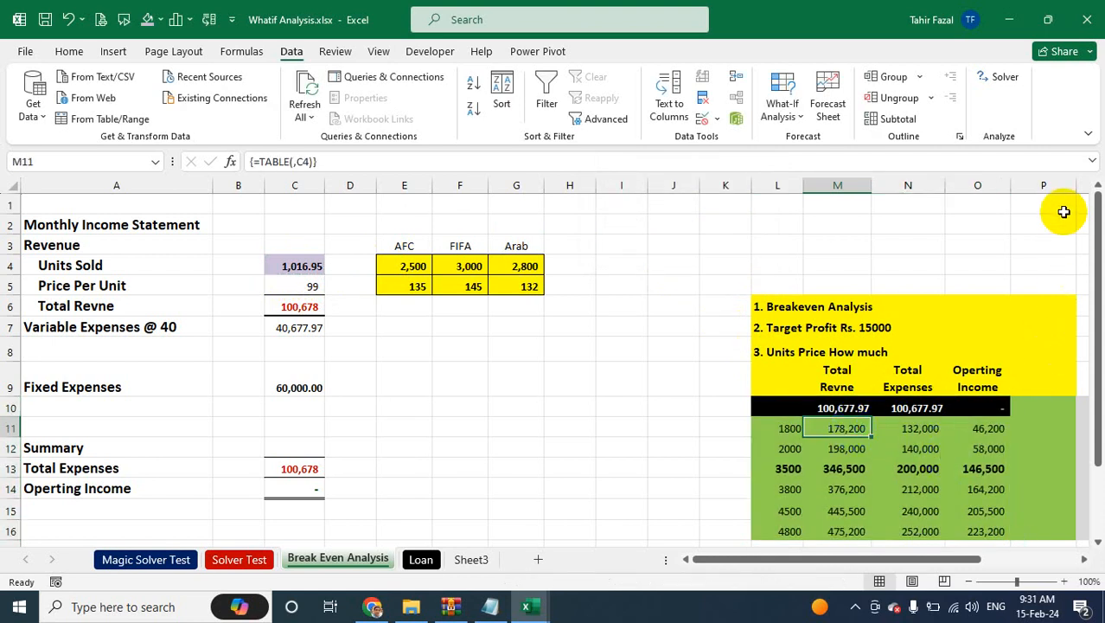
Insert a blank column at P between the one-variable table and the price table.
{"action": "left_click", "coordinate": [1059, 184]}
{"action": "key", "text": "ctrl+shift+plus"}
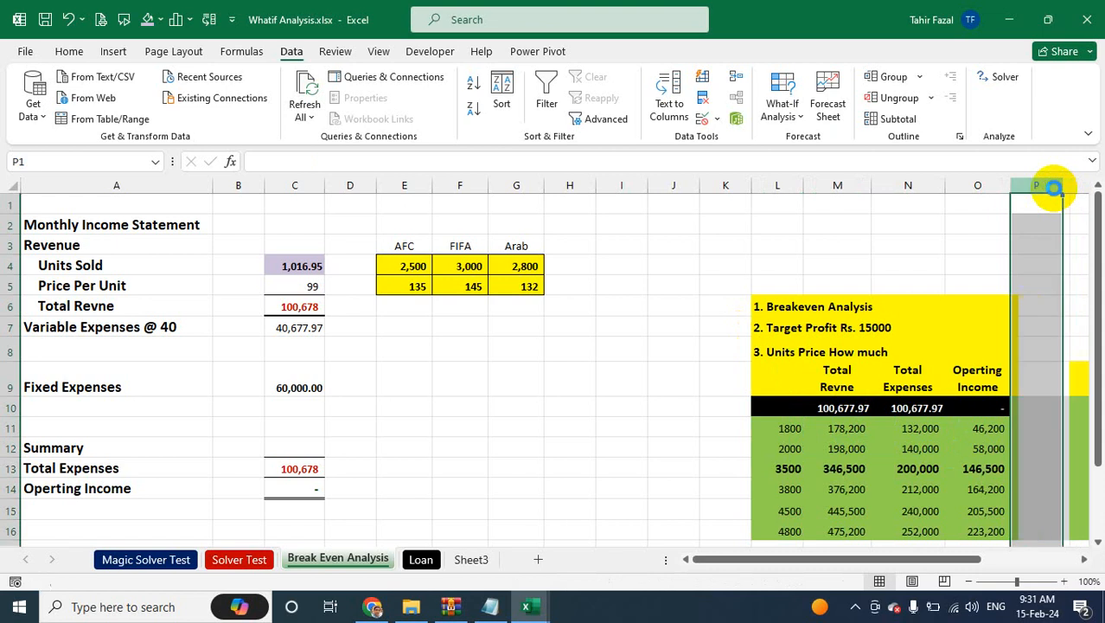
Examine the two-variable price table and the formula in its corner cell Q9.
{"action": "key", "text": "Right"}
{"action": "key", "text": "Right"}
{"action": "key", "text": "Right"}
{"action": "key", "text": "Right"}
{"action": "key", "text": "Right"}
{"action": "key", "text": "Right"}
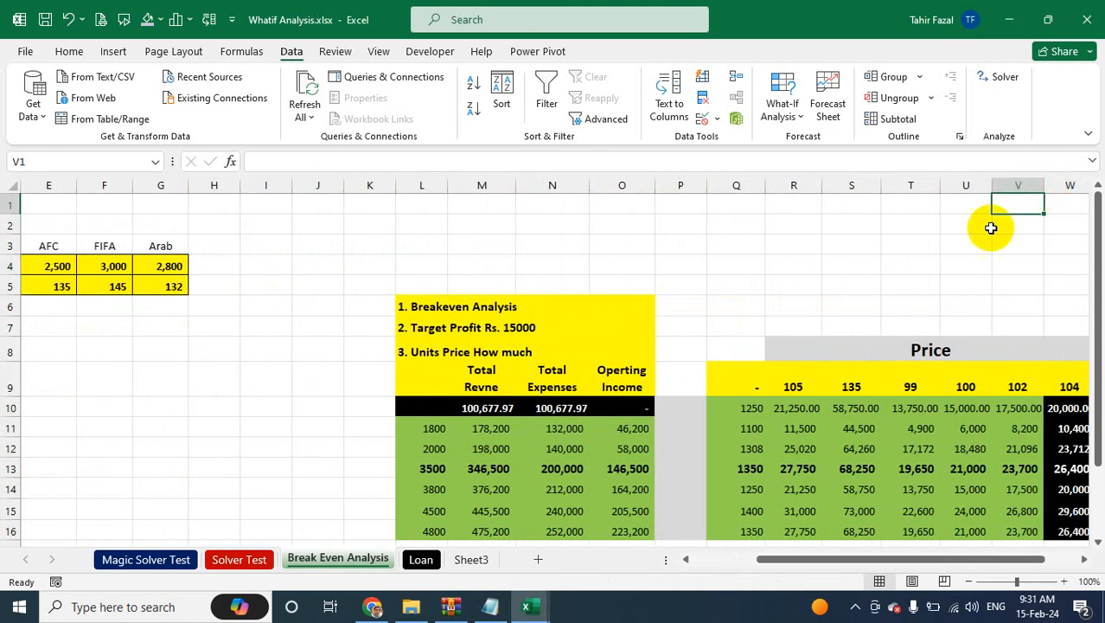
{"action": "left_click", "coordinate": [767, 386]}
{"action": "left_click", "coordinate": [742, 383]}
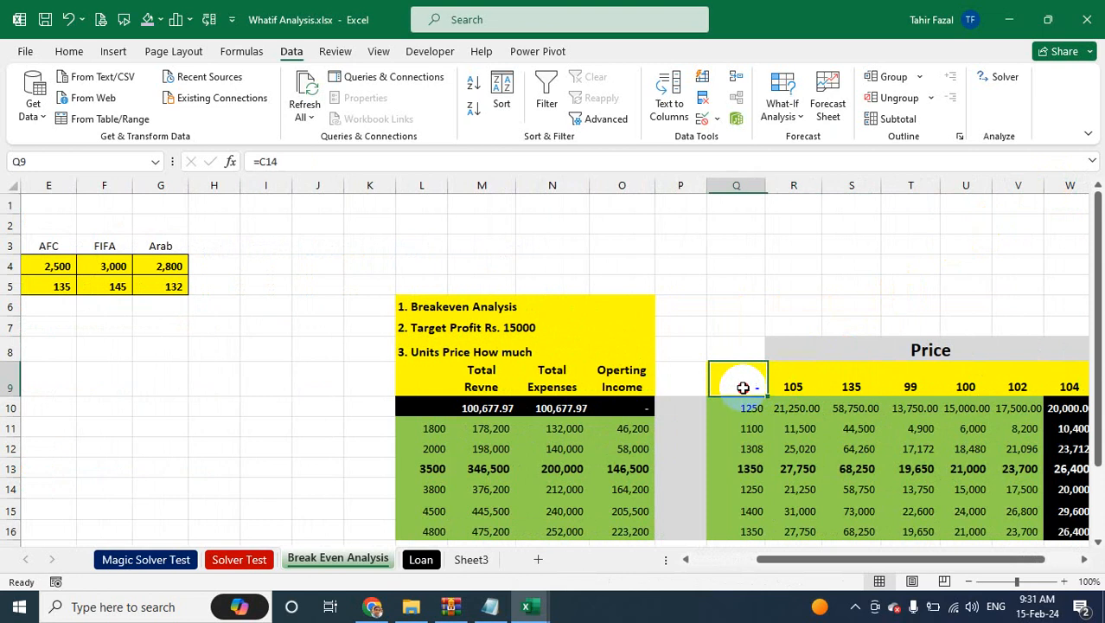
Run Goal Seek to bring operating income in C14 to 25000 by changing the price per unit in C5.
{"action": "left_click_drag", "start_coordinate": [783, 562], "coordinate": [717, 561]}
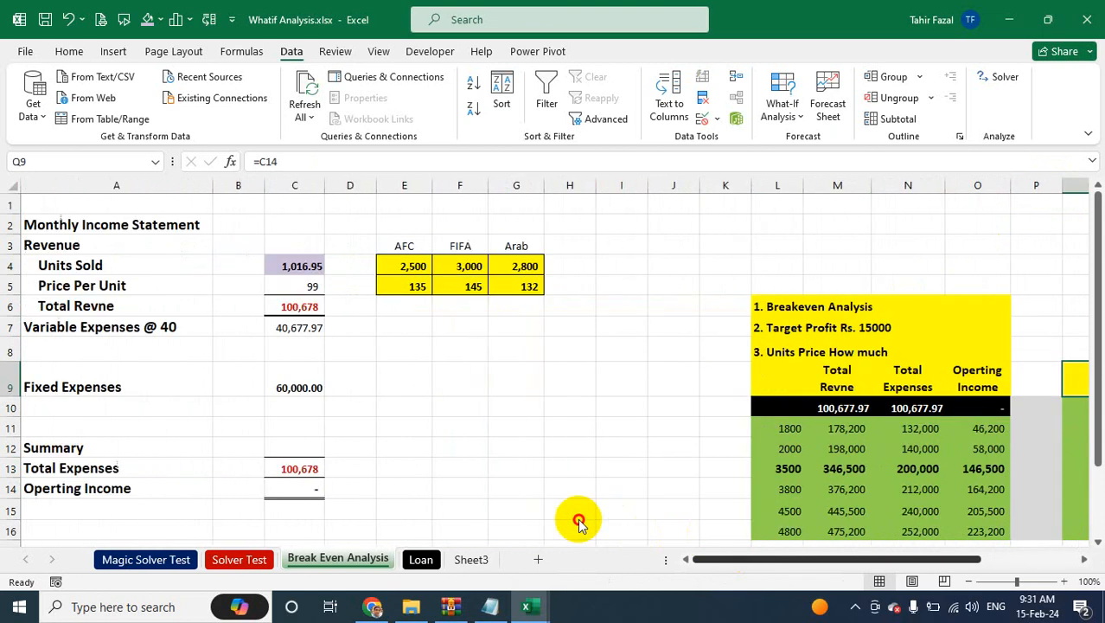
{"action": "left_click", "coordinate": [292, 490]}
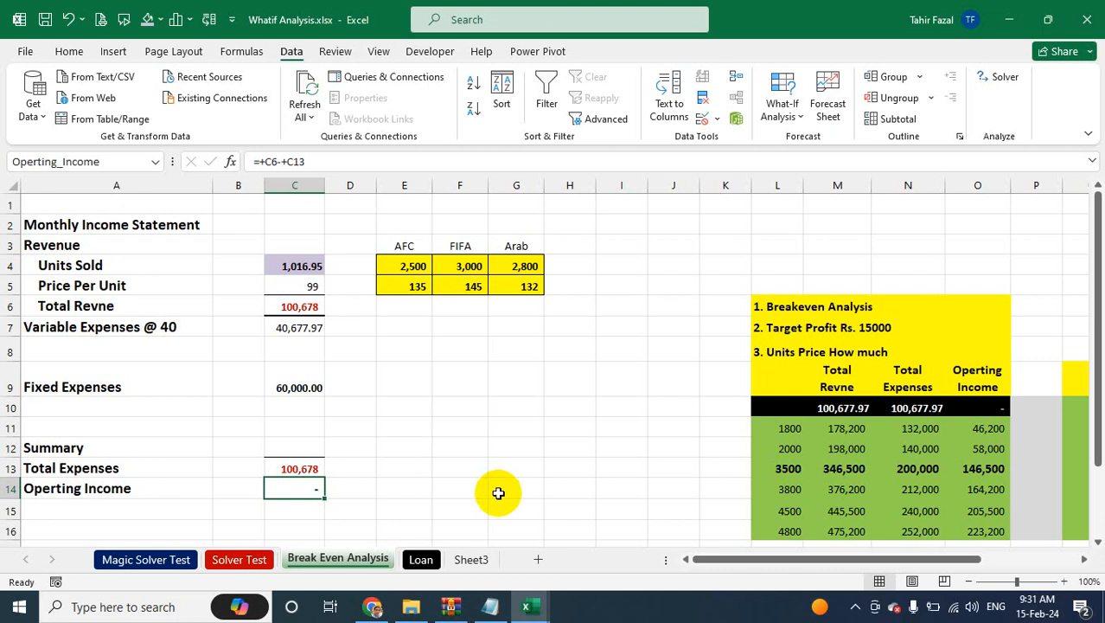
{"action": "key", "text": "alt+a"}
{"action": "key", "text": "w"}
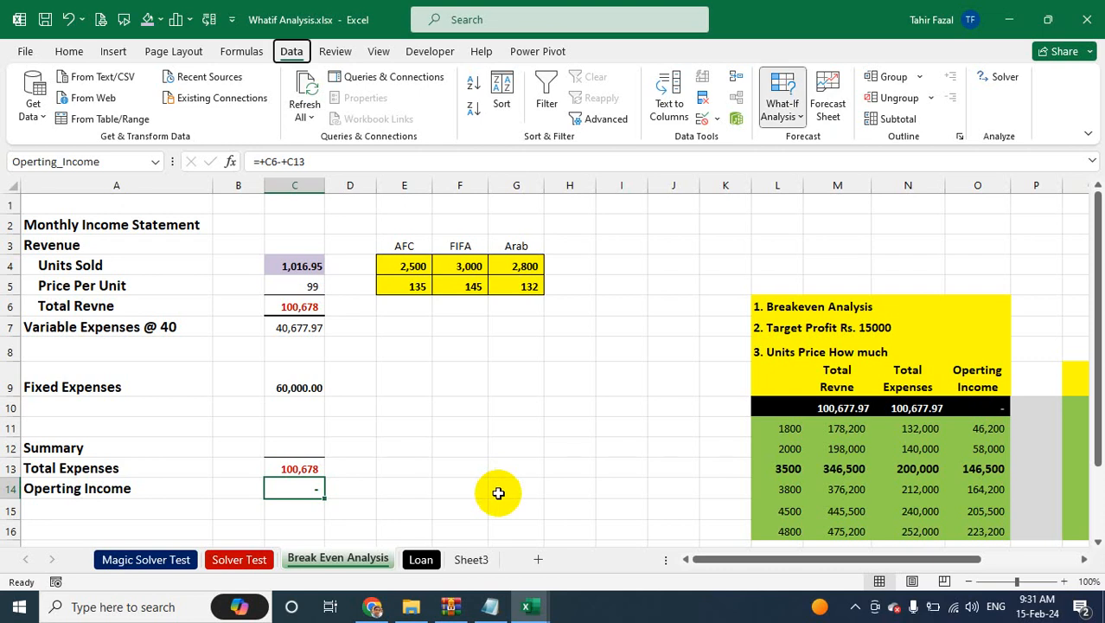
{"action": "key", "text": "g"}
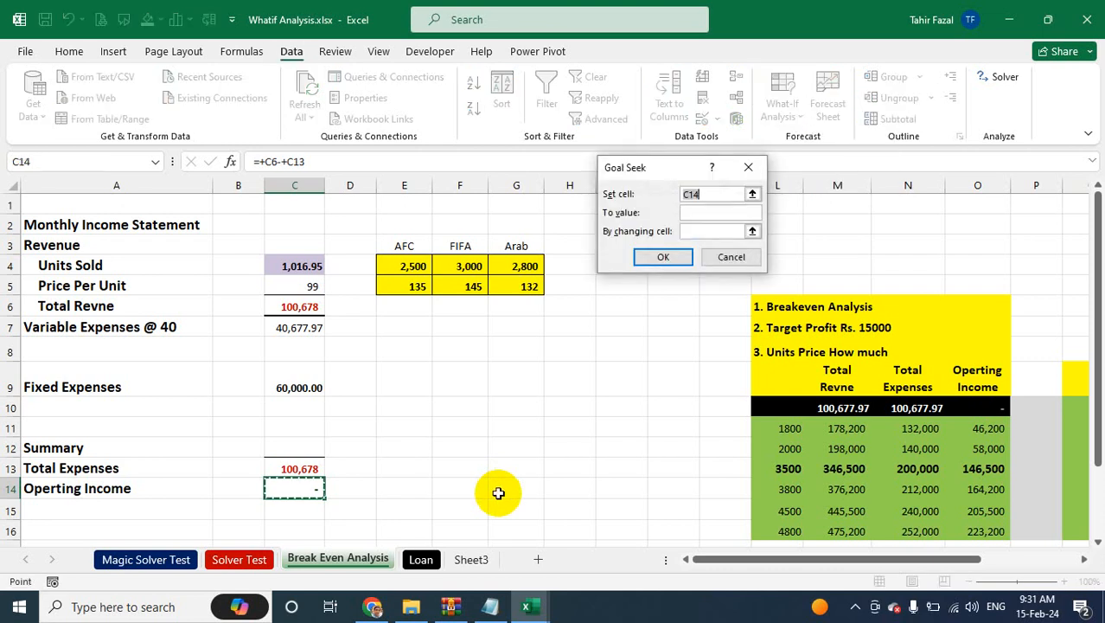
{"action": "left_click", "coordinate": [718, 214]}
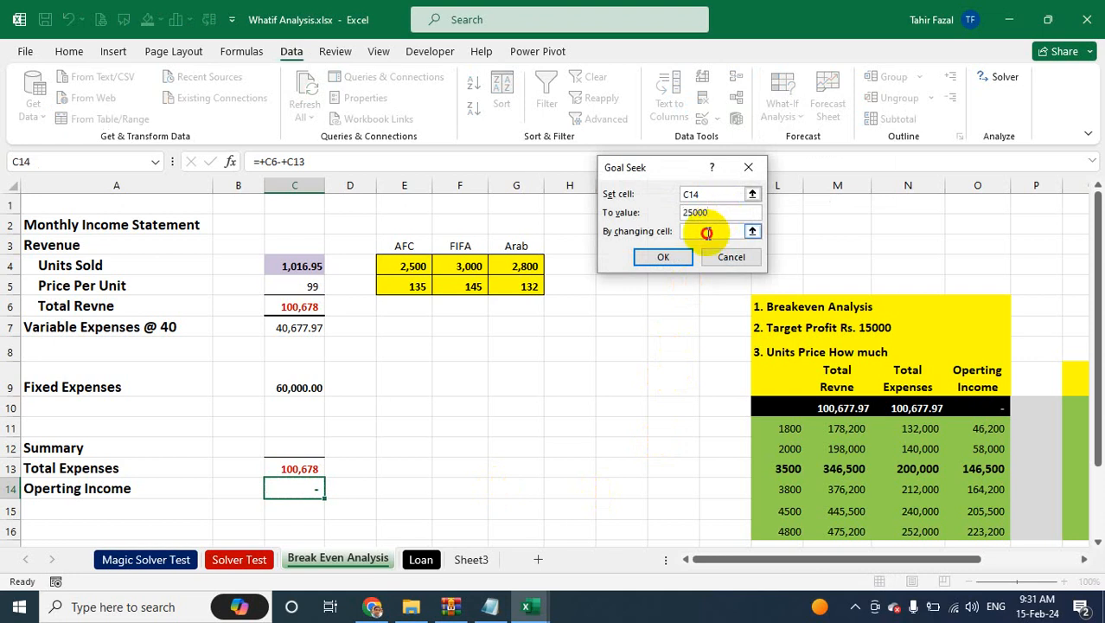
{"action": "left_click", "coordinate": [706, 231]}
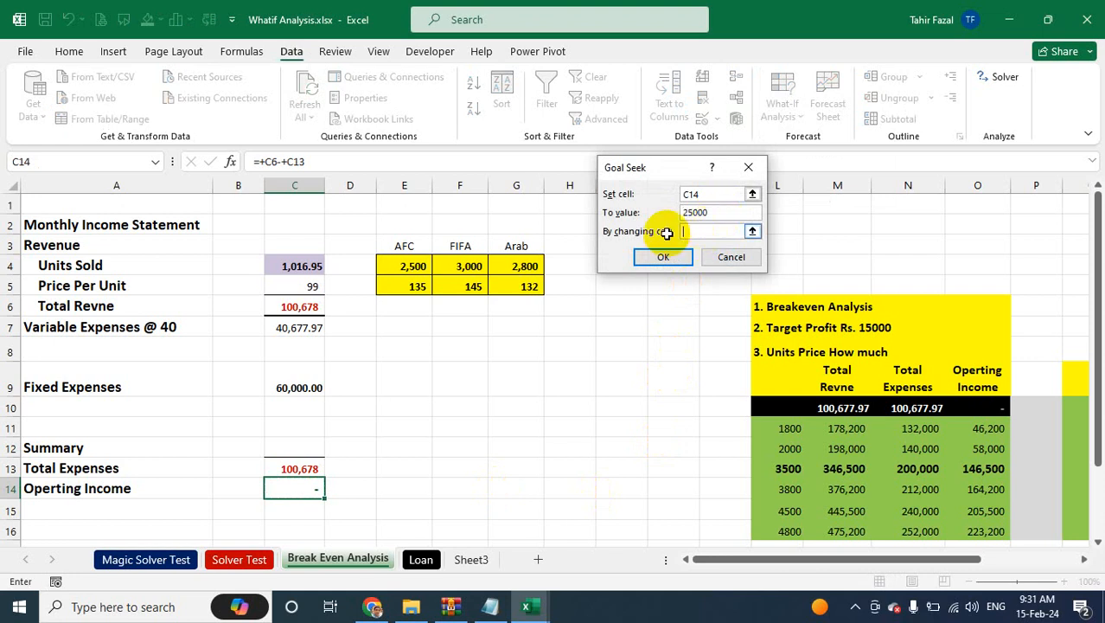
{"action": "left_click", "coordinate": [307, 285]}
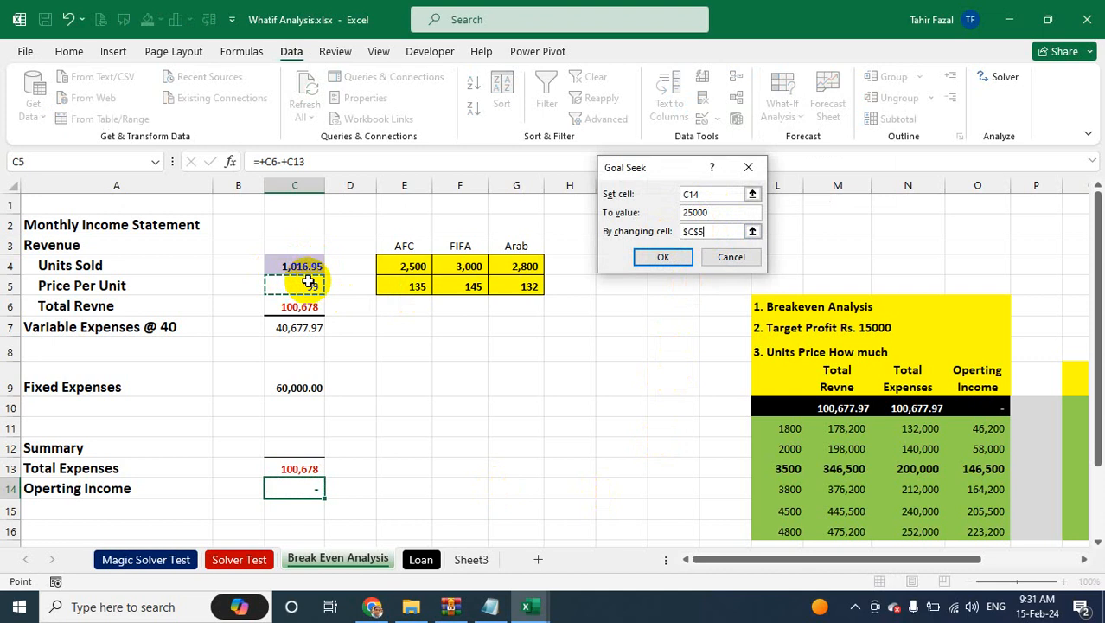
{"action": "left_click", "coordinate": [673, 259]}
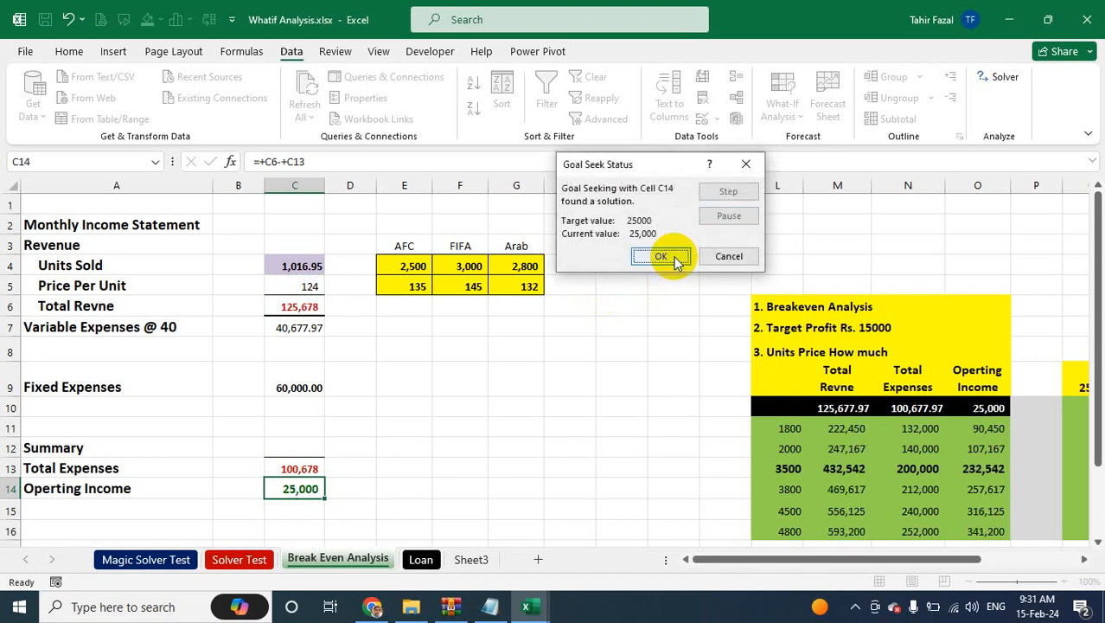
{"action": "left_click", "coordinate": [661, 257]}
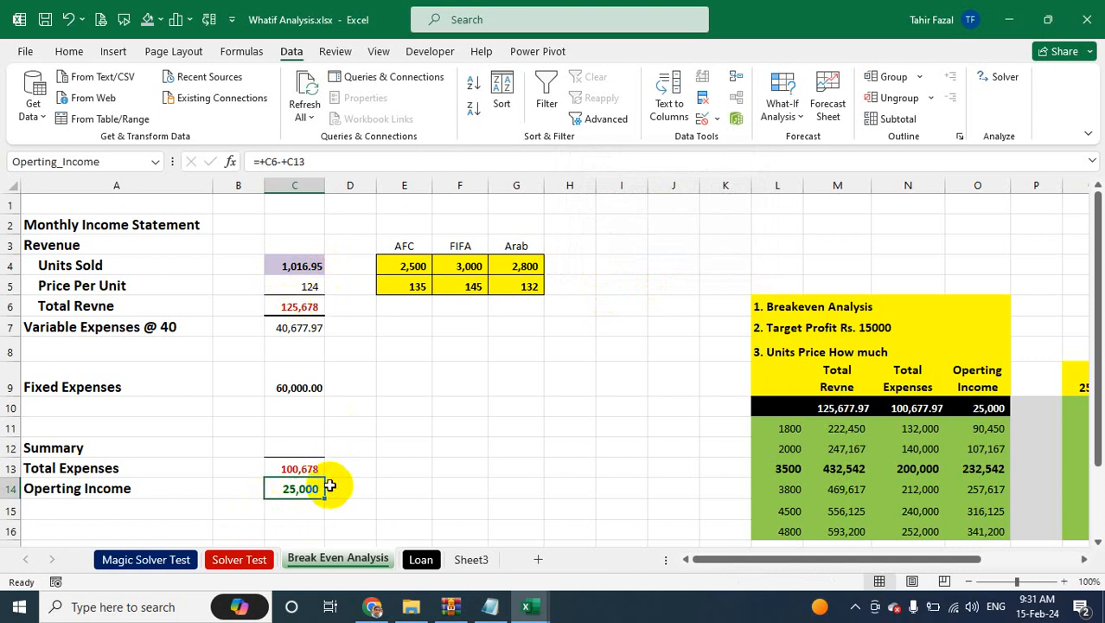
Examine the two-variable price table along row 14 and compare it with the operating income in the income statement.
{"action": "key", "text": "Right"}
{"action": "key", "text": "Right"}
{"action": "key", "text": "Right"}
{"action": "key", "text": "Right"}
{"action": "key", "text": "Right"}
{"action": "key", "text": "Right"}
{"action": "key", "text": "Right"}
{"action": "key", "text": "Right"}
{"action": "key", "text": "Right"}
{"action": "key", "text": "Right"}
{"action": "key", "text": "Right"}
{"action": "key", "text": "Right"}
{"action": "key", "text": "Right"}
{"action": "key", "text": "Right"}
{"action": "key", "text": "Right"}
{"action": "key", "text": "Right"}
{"action": "key", "text": "Right"}
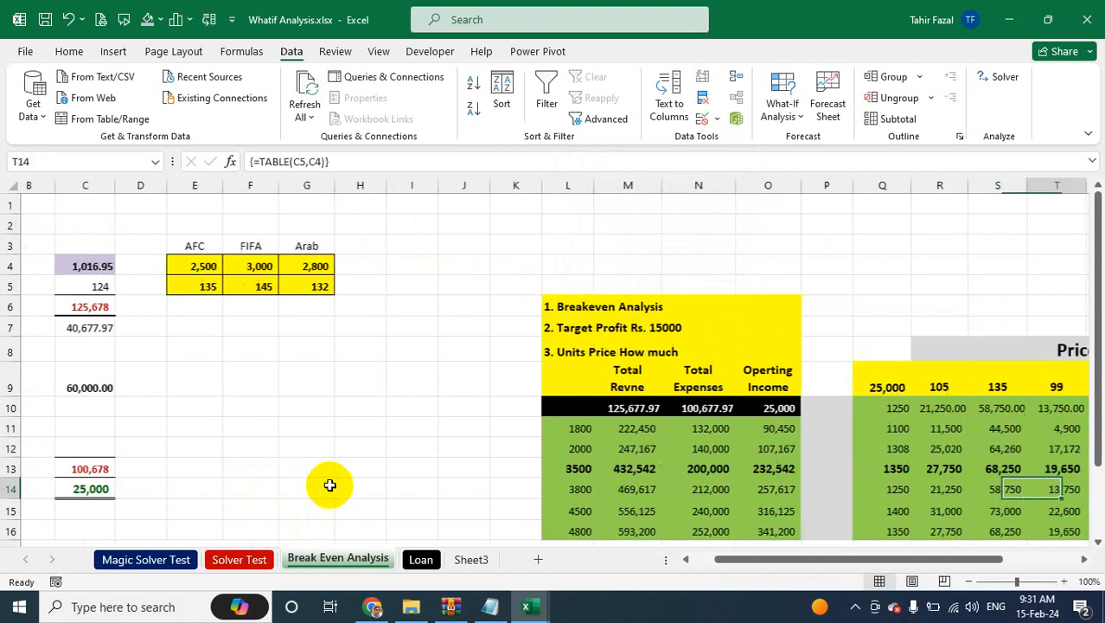
{"action": "key", "text": "Right"}
{"action": "key", "text": "Right"}
{"action": "key", "text": "Left"}
{"action": "key", "text": "Left"}
{"action": "key", "text": "Left"}
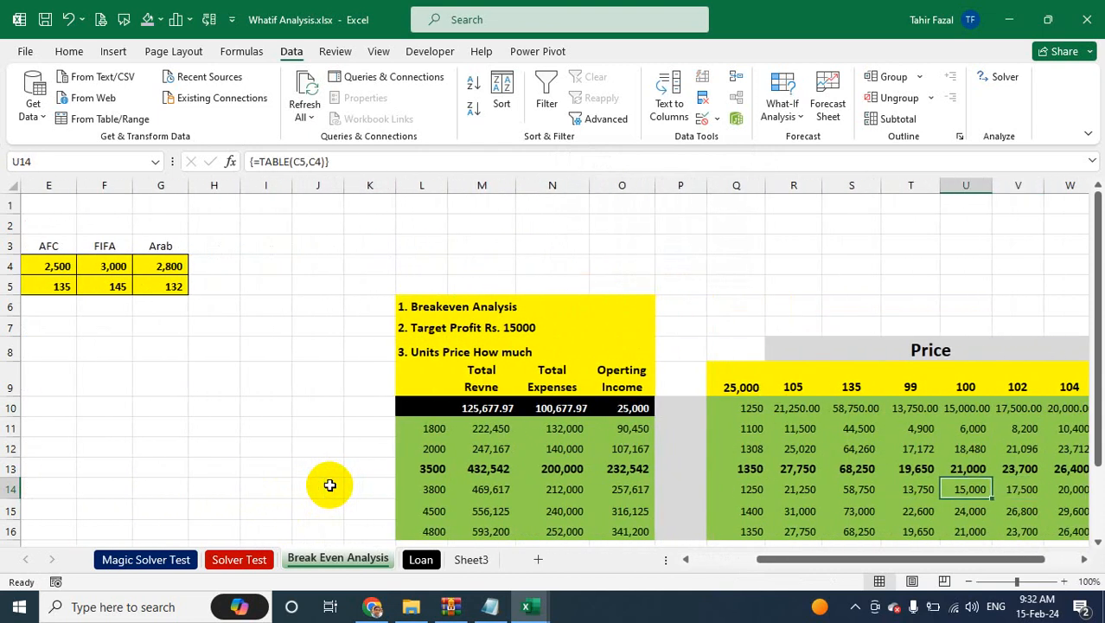
{"action": "key", "text": "Left"}
{"action": "key", "text": "Left"}
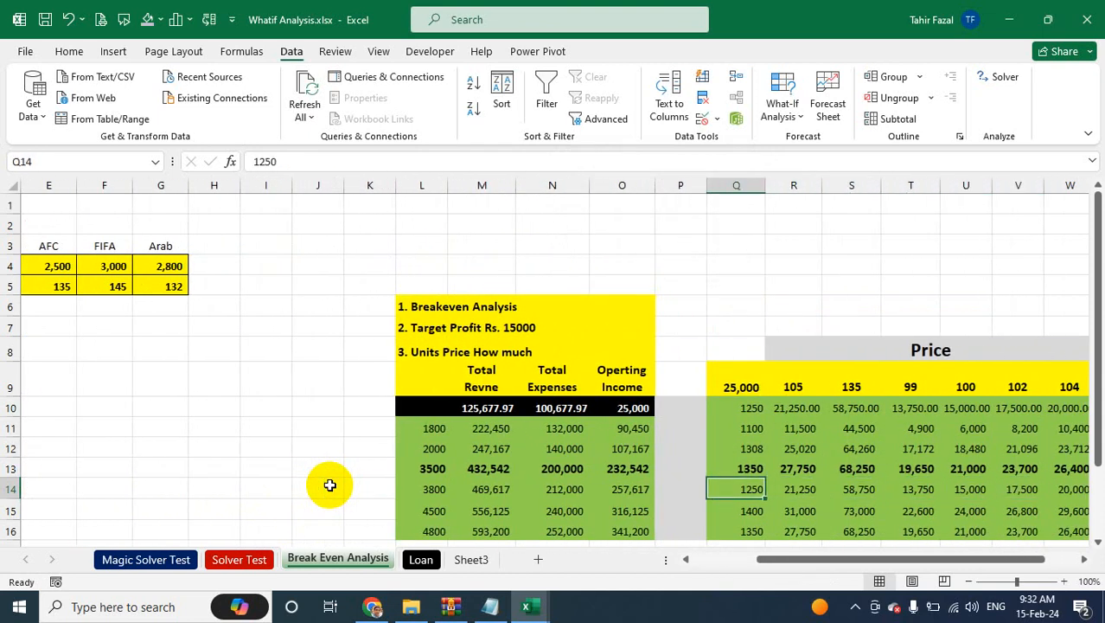
{"action": "key", "text": "Left"}
{"action": "key", "text": "Left"}
{"action": "key", "text": "Left"}
{"action": "key", "text": "Left"}
{"action": "key", "text": "Left"}
{"action": "key", "text": "Left"}
{"action": "key", "text": "Left"}
{"action": "key", "text": "Left"}
{"action": "key", "text": "Left"}
{"action": "key", "text": "Left"}
{"action": "key", "text": "Left"}
{"action": "key", "text": "Left"}
{"action": "key", "text": "Left"}
{"action": "key", "text": "Left"}
{"action": "key", "text": "Left"}
{"action": "key", "text": "Left"}
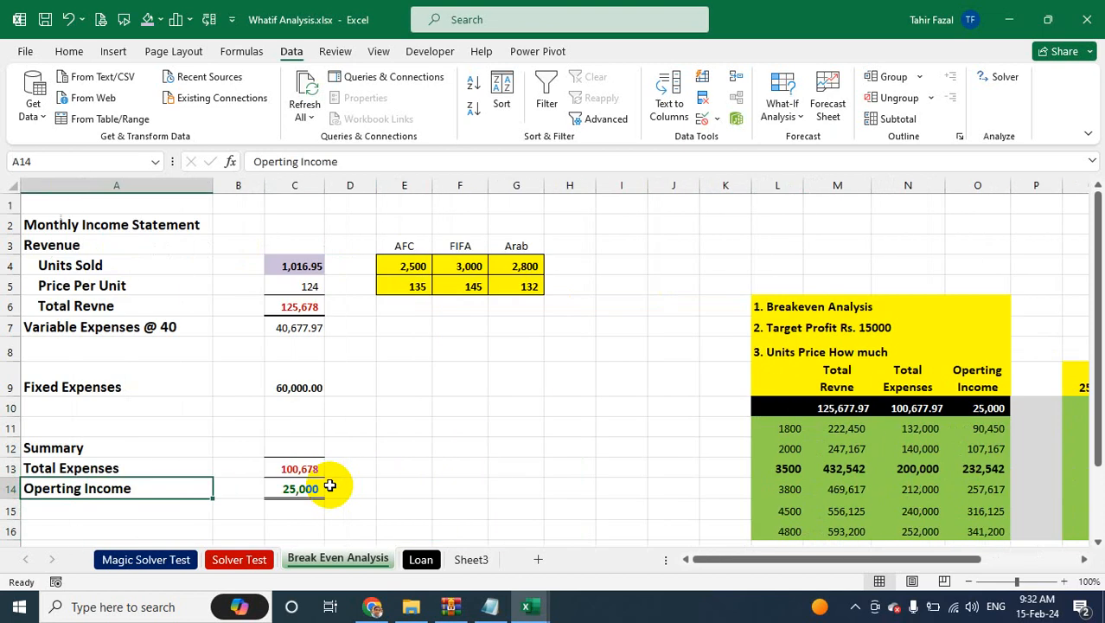
{"action": "key", "text": "Right"}
{"action": "key", "text": "Right"}
{"action": "key", "text": "Right"}
{"action": "key", "text": "Right"}
{"action": "key", "text": "Right"}
{"action": "key", "text": "Right"}
{"action": "key", "text": "Right"}
{"action": "key", "text": "Right"}
{"action": "key", "text": "Right"}
{"action": "key", "text": "Right"}
{"action": "key", "text": "Right"}
{"action": "key", "text": "Right"}
{"action": "key", "text": "Right"}
{"action": "key", "text": "Right"}
{"action": "key", "text": "Right"}
{"action": "key", "text": "Right"}
{"action": "key", "text": "Right"}
{"action": "key", "text": "Right"}
{"action": "key", "text": "Right"}
{"action": "key", "text": "Right"}
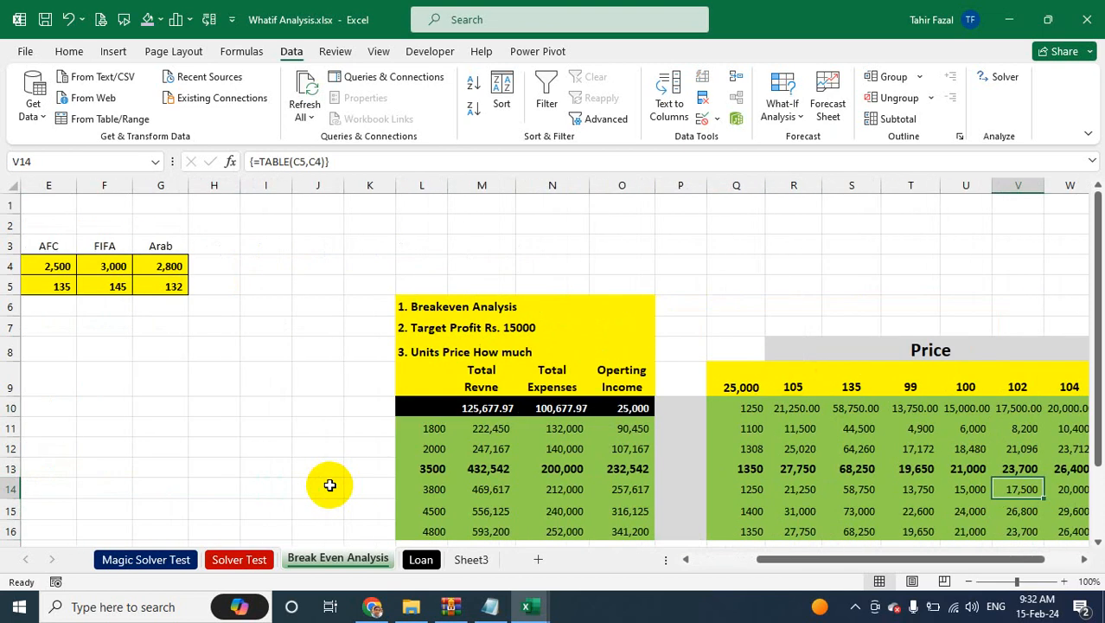
Set the first three prices in the two-variable table, R9:T9, to 125, 135 and 145.
{"action": "key", "text": "Up"}
{"action": "key", "text": "Up"}
{"action": "key", "text": "Up"}
{"action": "key", "text": "Up"}
{"action": "key", "text": "Up"}
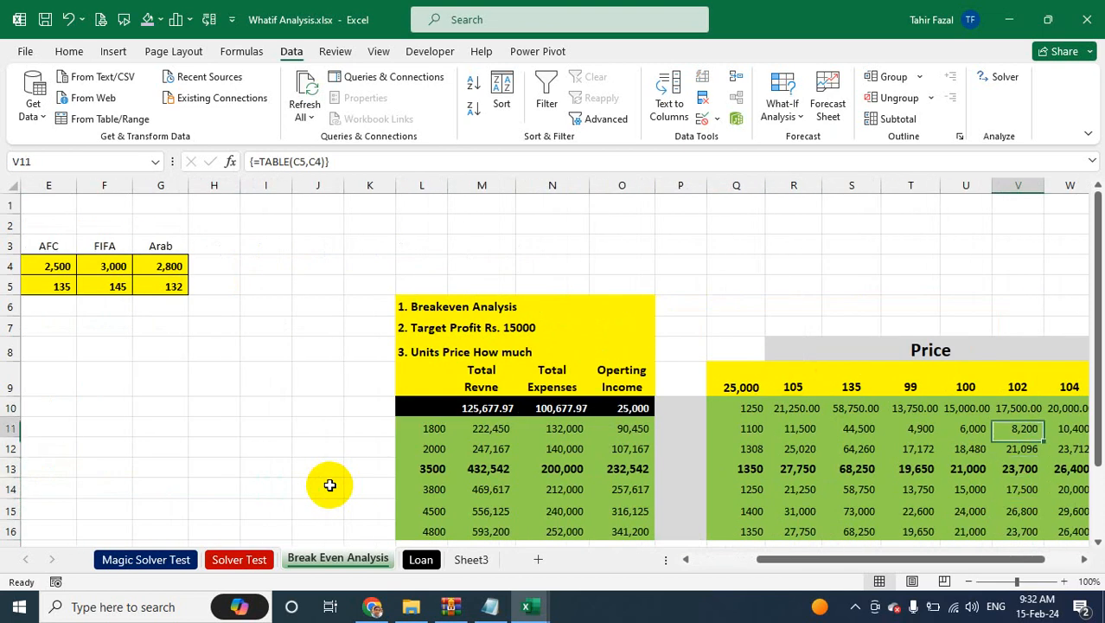
{"action": "key", "text": "Left"}
{"action": "key", "text": "Left"}
{"action": "key", "text": "Left"}
{"action": "key", "text": "Left"}
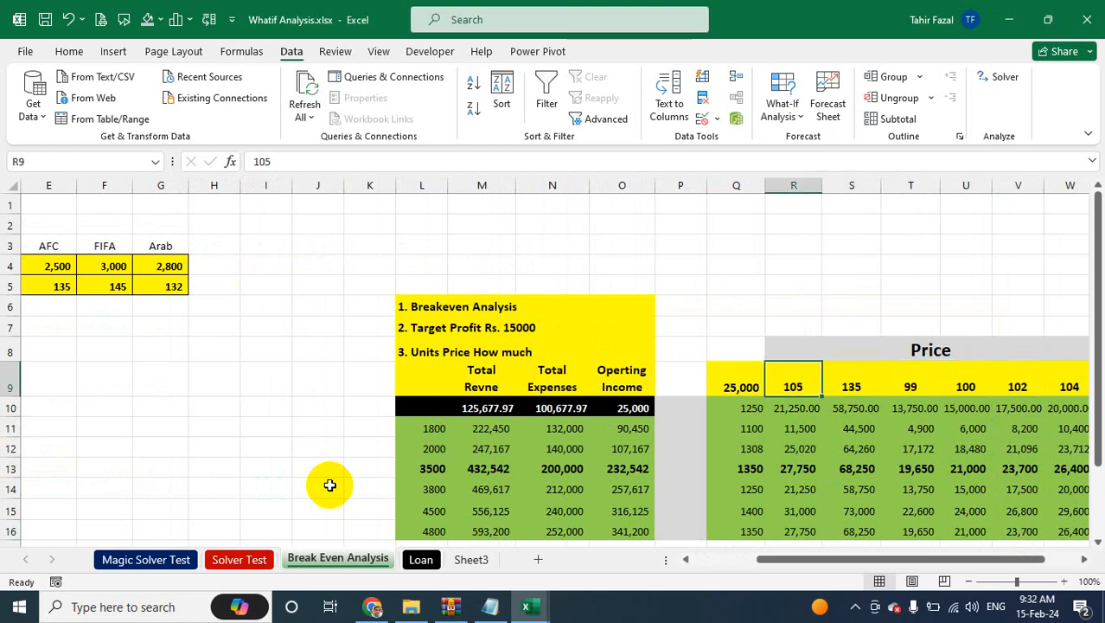
{"action": "key", "text": "Left"}
{"action": "key", "text": "Right"}
{"action": "type", "text": "125"}
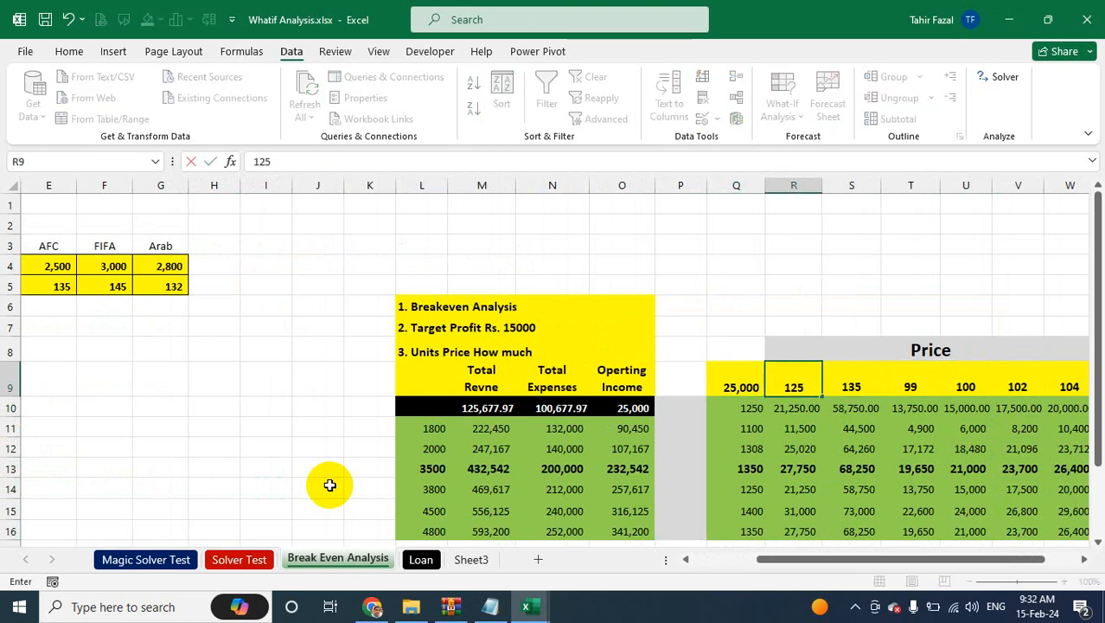
{"action": "key", "text": "Tab"}
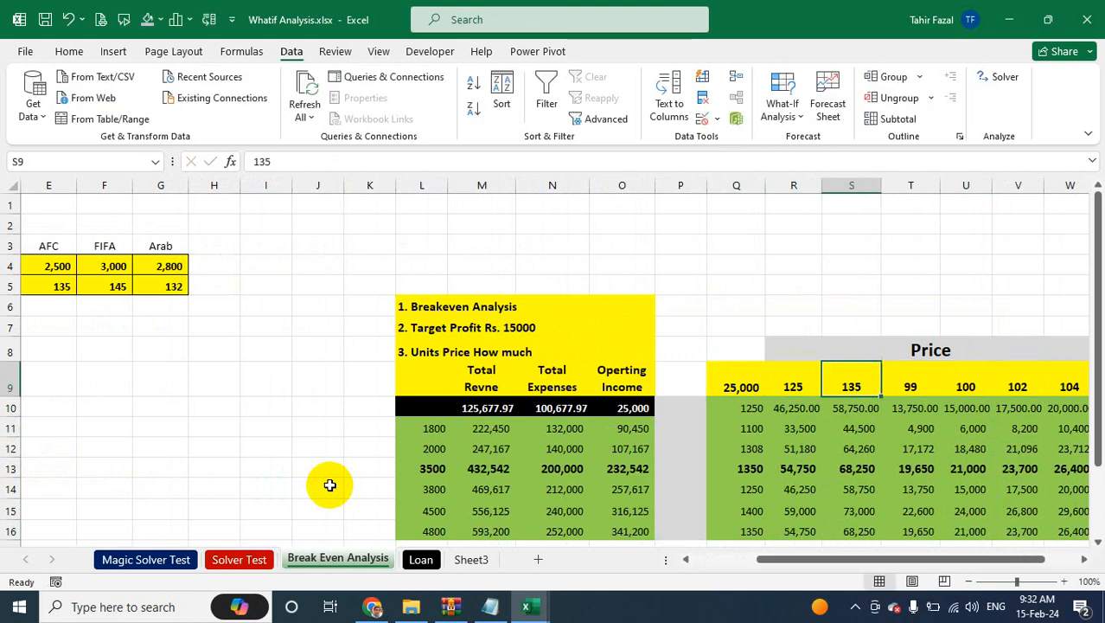
{"action": "type", "text": "15"}
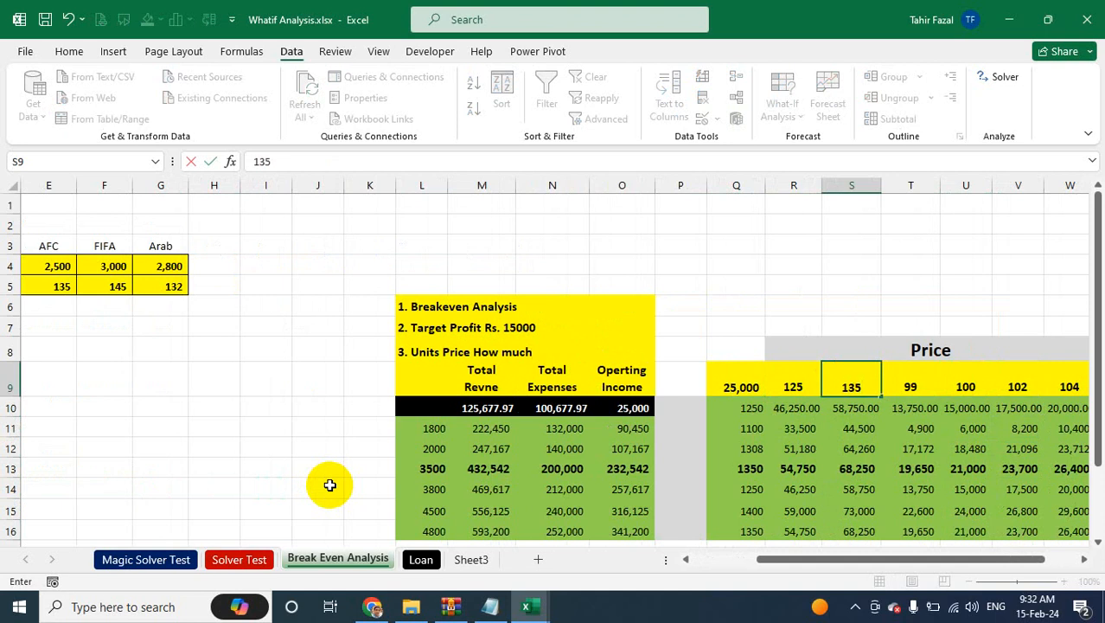
{"action": "key", "text": "Tab"}
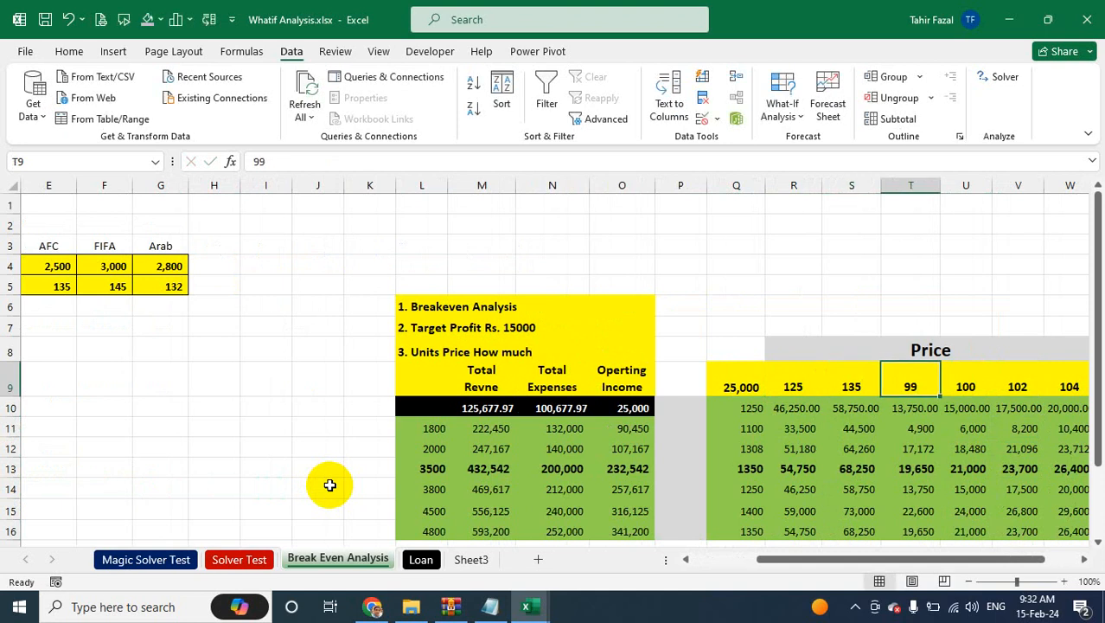
{"action": "type", "text": "145"}
{"action": "key", "text": "Right"}
{"action": "key", "text": "Down"}
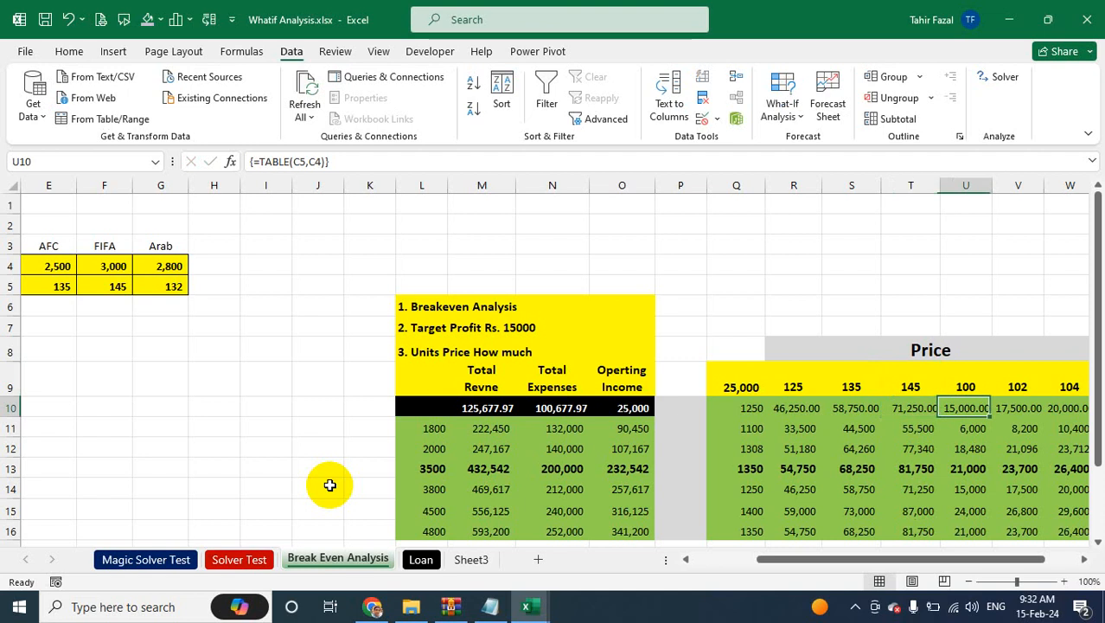
Set the remaining prices in U9:W9 of the two-variable table to 188, 118 and 125.
{"action": "key", "text": "Up"}
{"action": "type", "text": "1"}
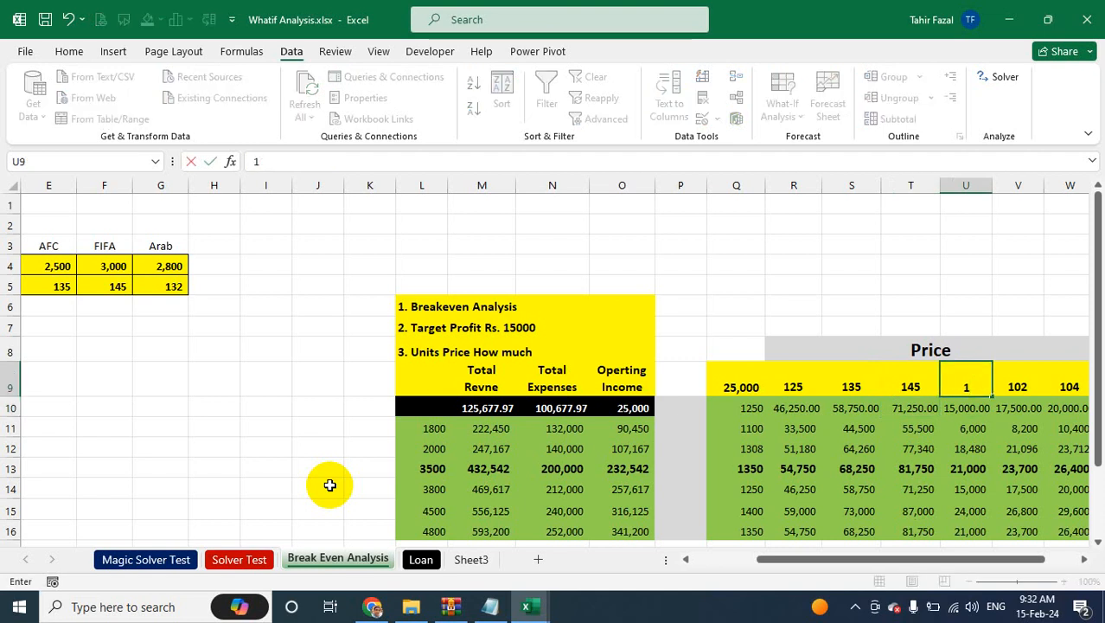
{"action": "type", "text": "88"}
{"action": "key", "text": "Return"}
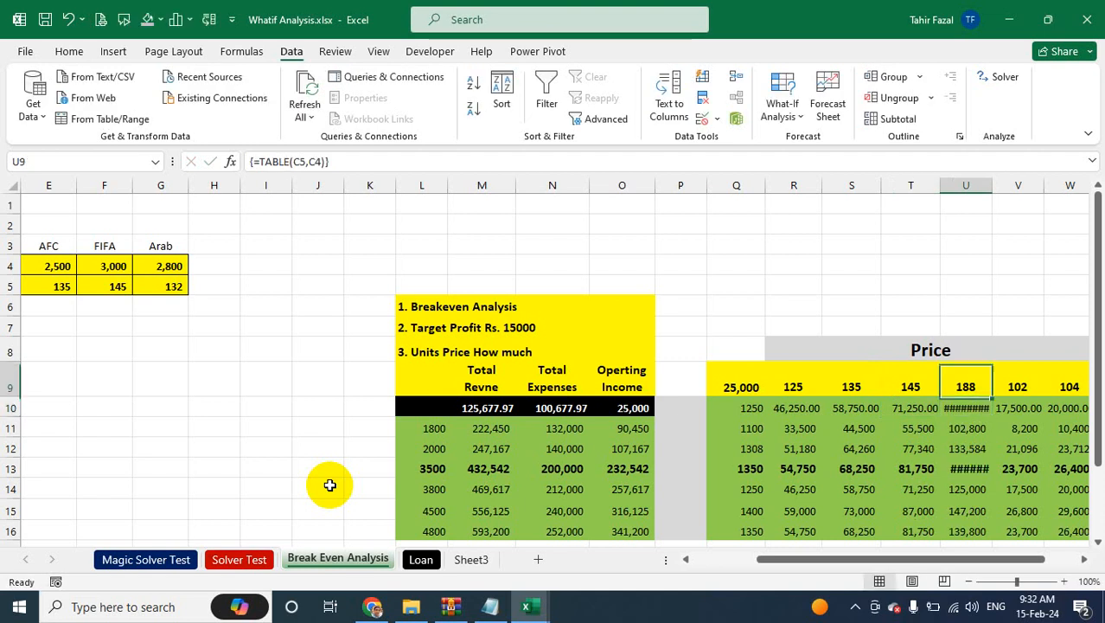
{"action": "key", "text": "Up"}
{"action": "key", "text": "Right"}
{"action": "type", "text": "118"}
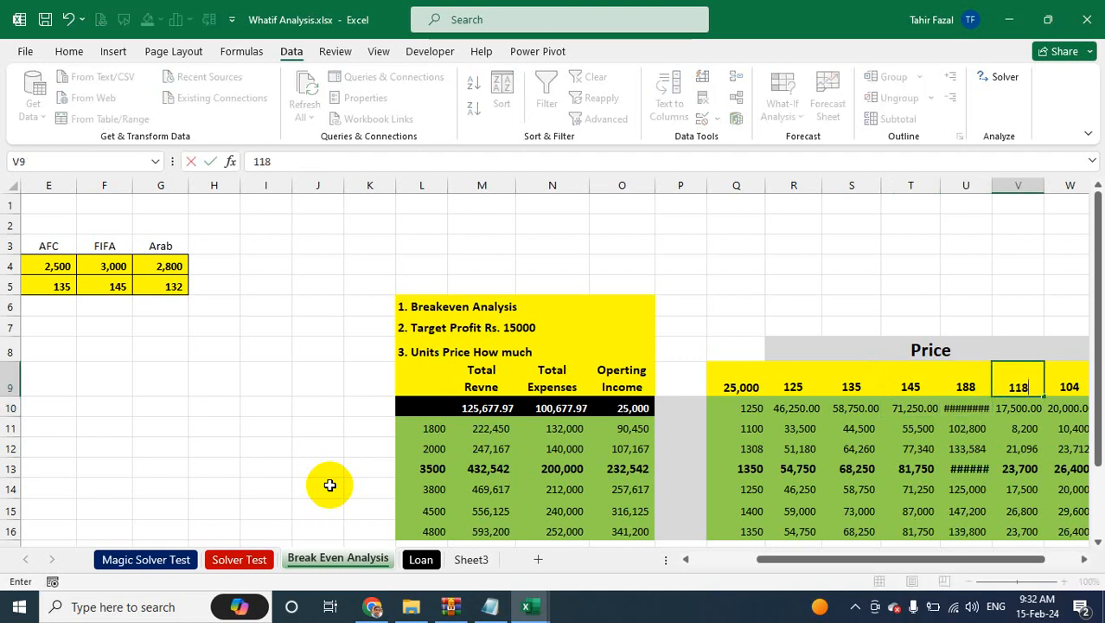
{"action": "key", "text": "Return"}
{"action": "key", "text": "Right"}
{"action": "key", "text": "Up"}
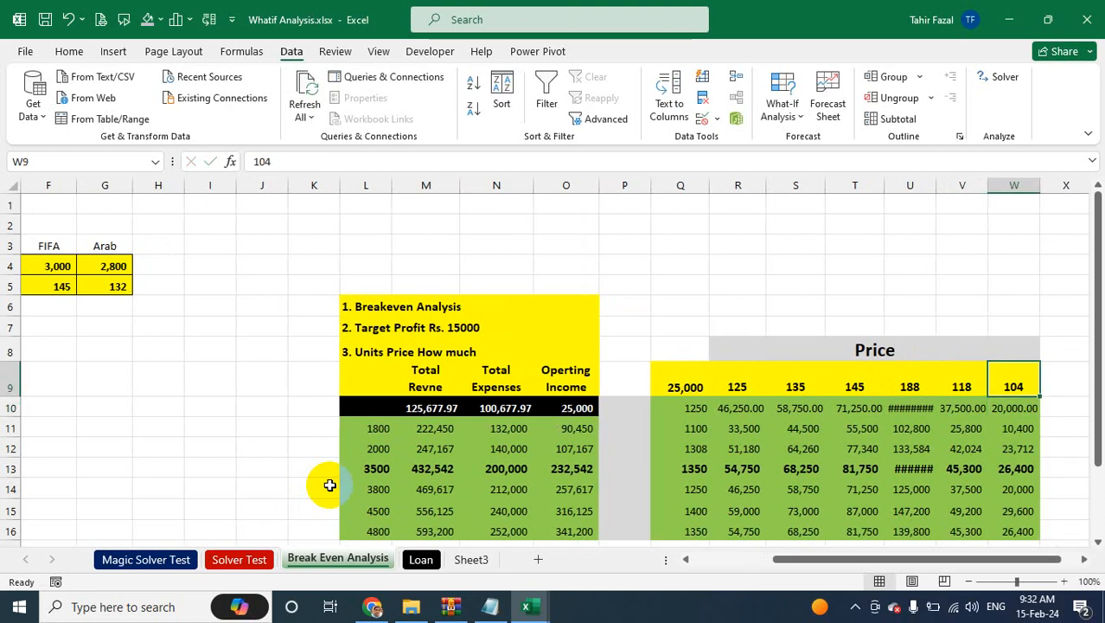
{"action": "type", "text": "12"}
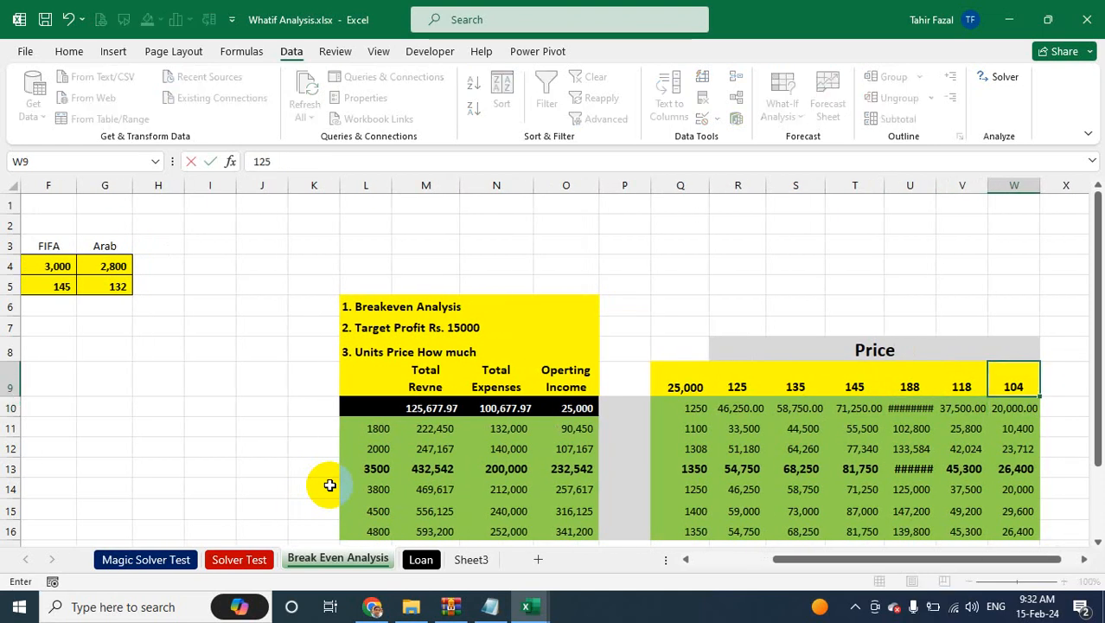
{"action": "type", "text": "5"}
{"action": "key", "text": "Return"}
Clear the old results in R10:W16 of the two-variable price table.
{"action": "key", "text": "Down"}
{"action": "key", "text": "Left"}
{"action": "key", "text": "Left"}
{"action": "key", "text": "Left"}
{"action": "key", "text": "Left"}
{"action": "key", "text": "Up"}
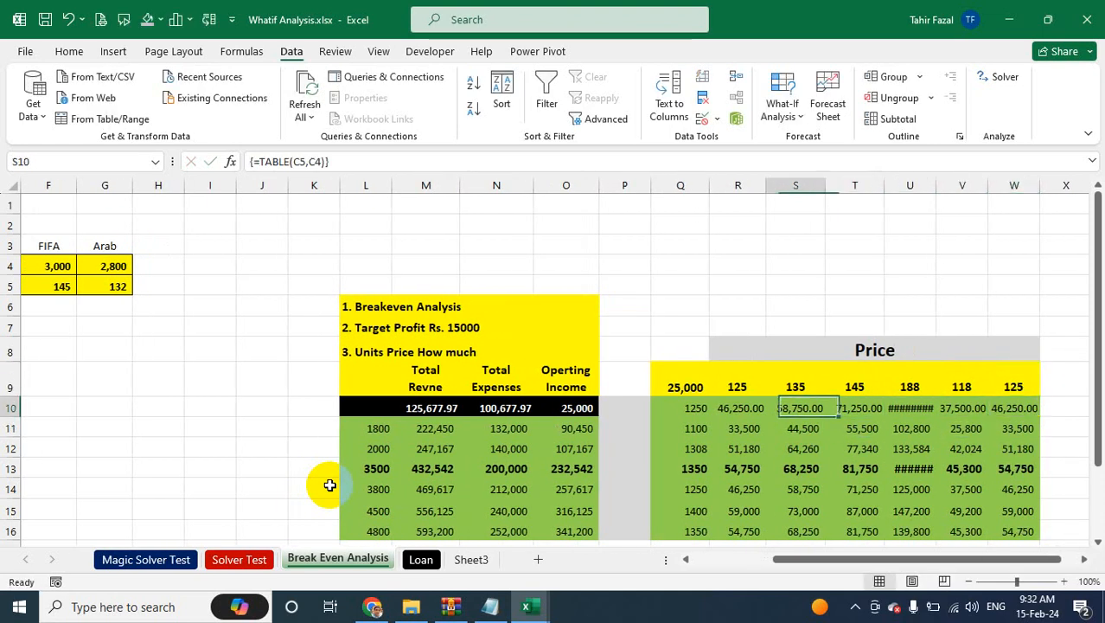
{"action": "key", "text": "Left"}
{"action": "key", "text": "ctrl+shift+Right"}
{"action": "key", "text": "shift+Down"}
{"action": "key", "text": "shift+Down"}
{"action": "key", "text": "shift+Down"}
{"action": "key", "text": "shift+Down"}
{"action": "key", "text": "shift+Down"}
{"action": "key", "text": "shift+Down"}
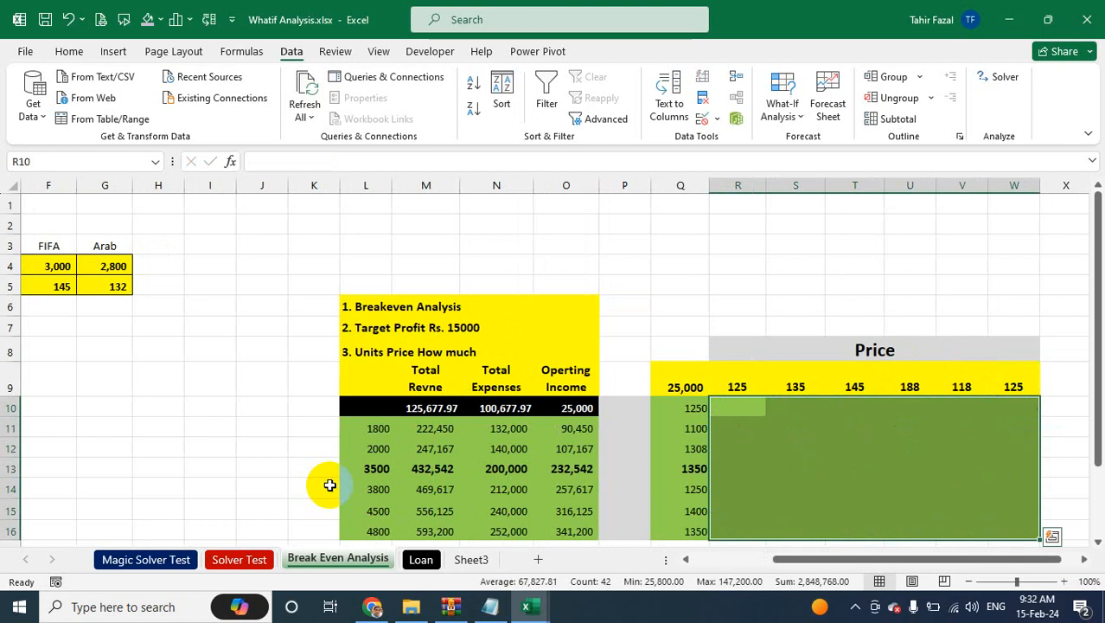
{"action": "key", "text": "Left"}
{"action": "key", "text": "Up"}
{"action": "key", "text": "ctrl+shift+Right"}
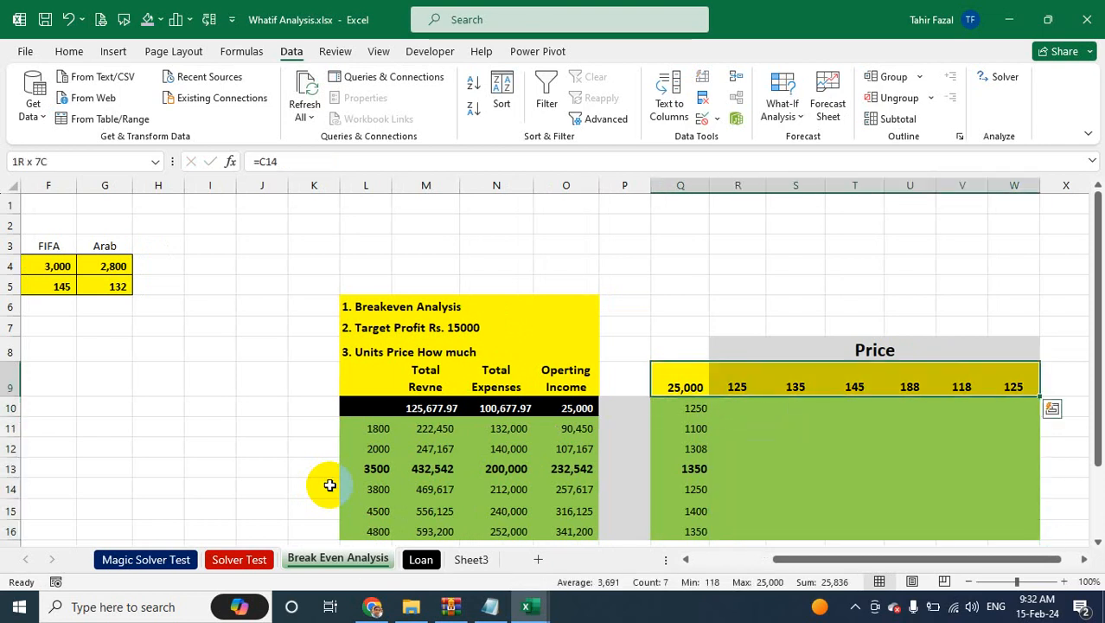
{"action": "key", "text": "ctrl+shift+Down"}
{"action": "key", "text": "alt"}
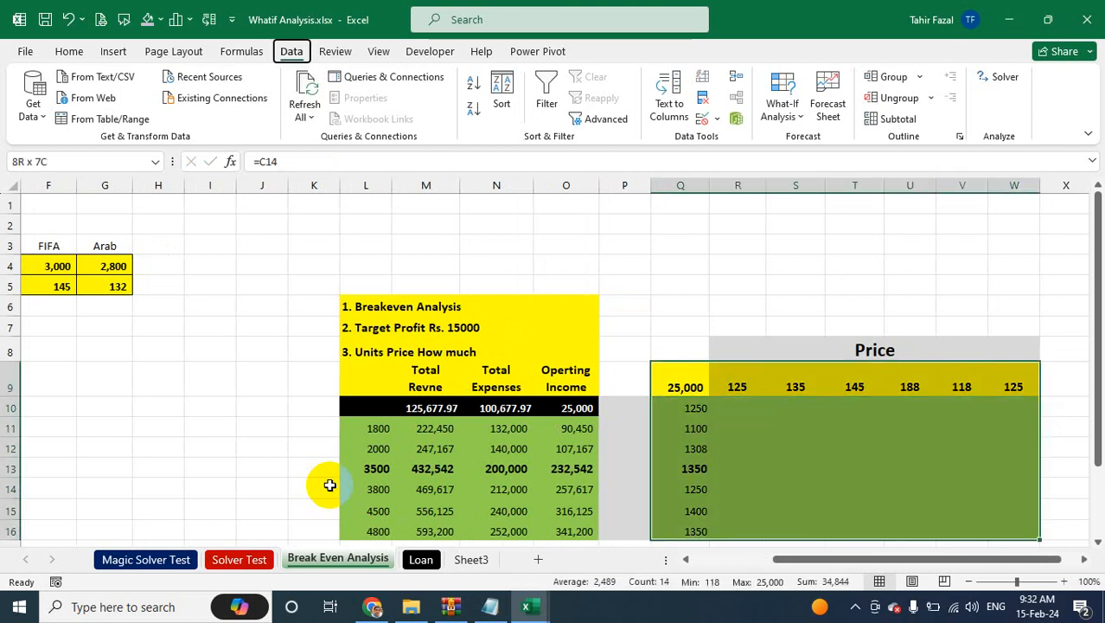
{"action": "key", "text": "a"}
{"action": "key", "text": "w"}
{"action": "key", "text": "t"}
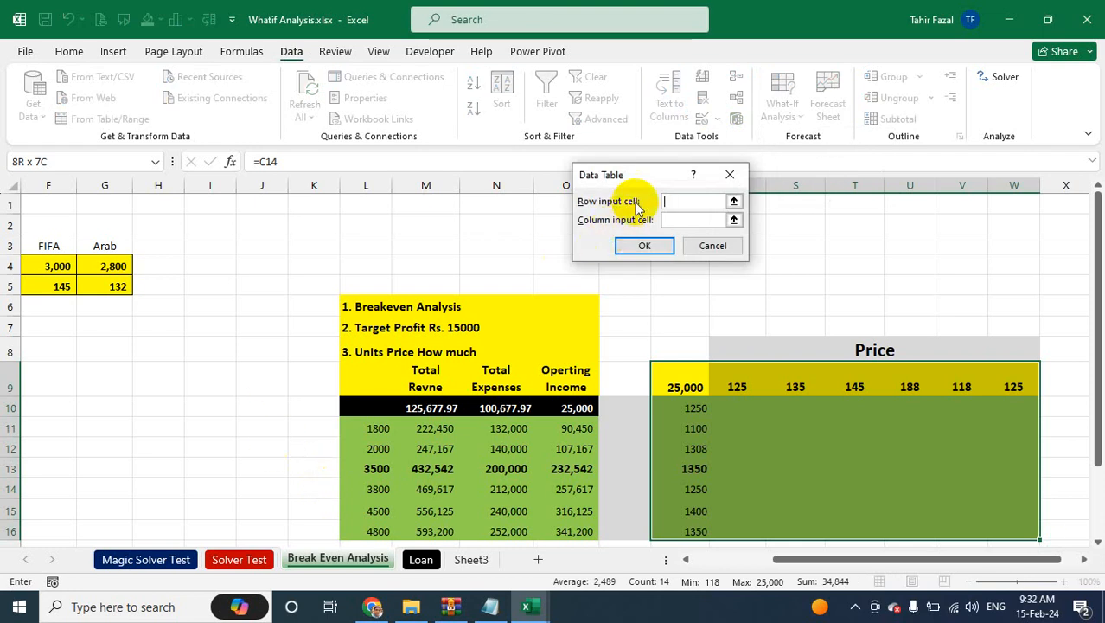
{"action": "left_click", "coordinate": [714, 247]}
Enter the data table shortcut note "alt ,A ,W,T" in cell N2 above the one-variable table.
{"action": "left_click", "coordinate": [521, 219]}
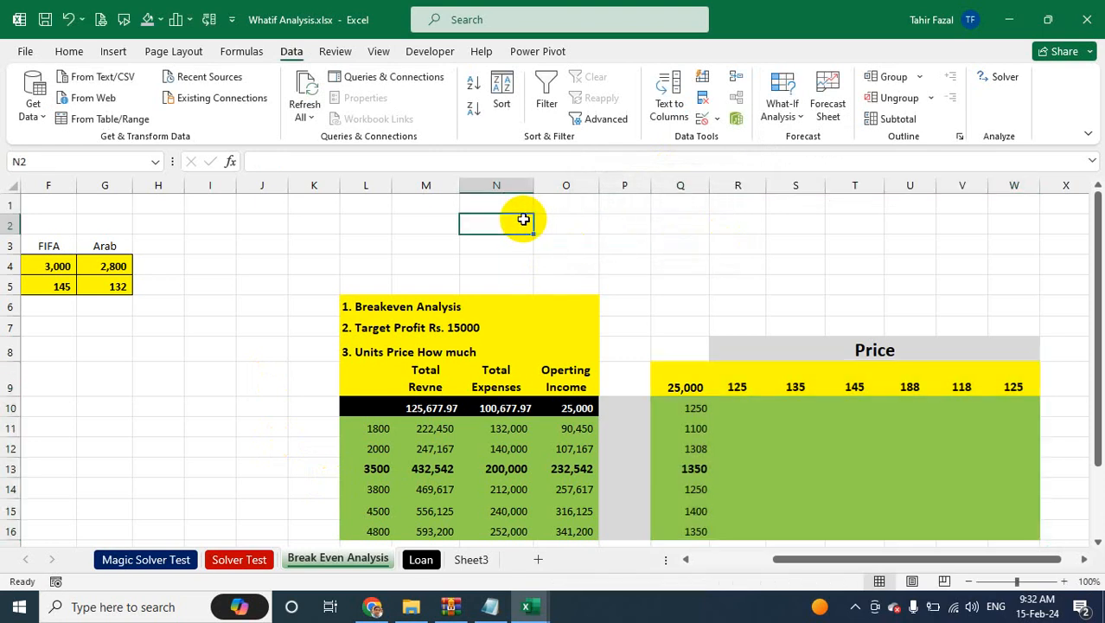
{"action": "type", "text": "alt ,A ,W,T"}
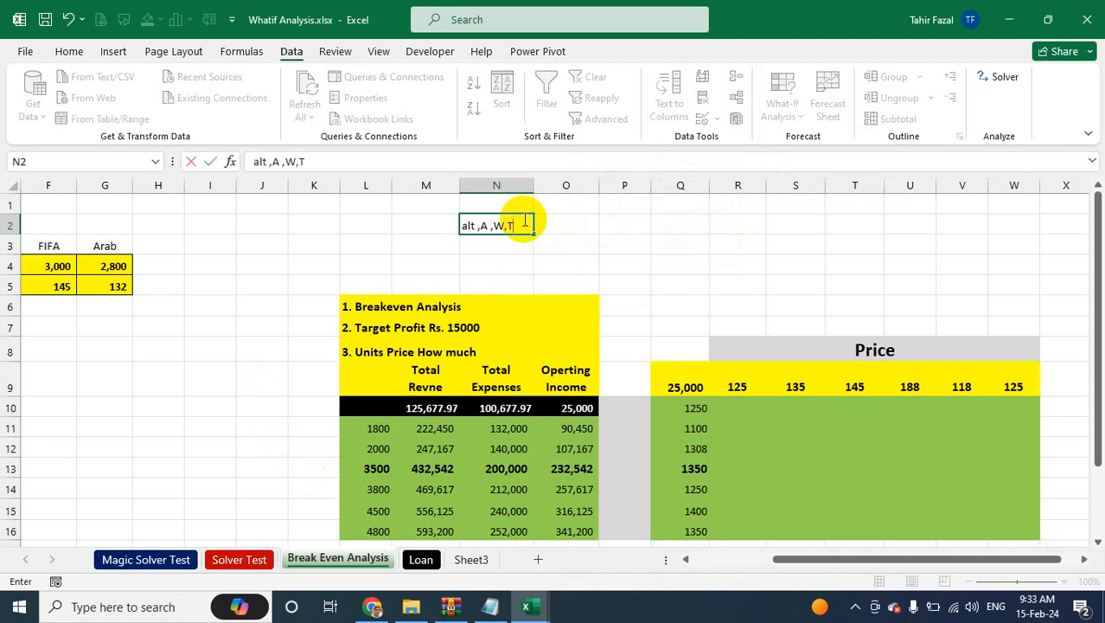
{"action": "key", "text": "Return"}
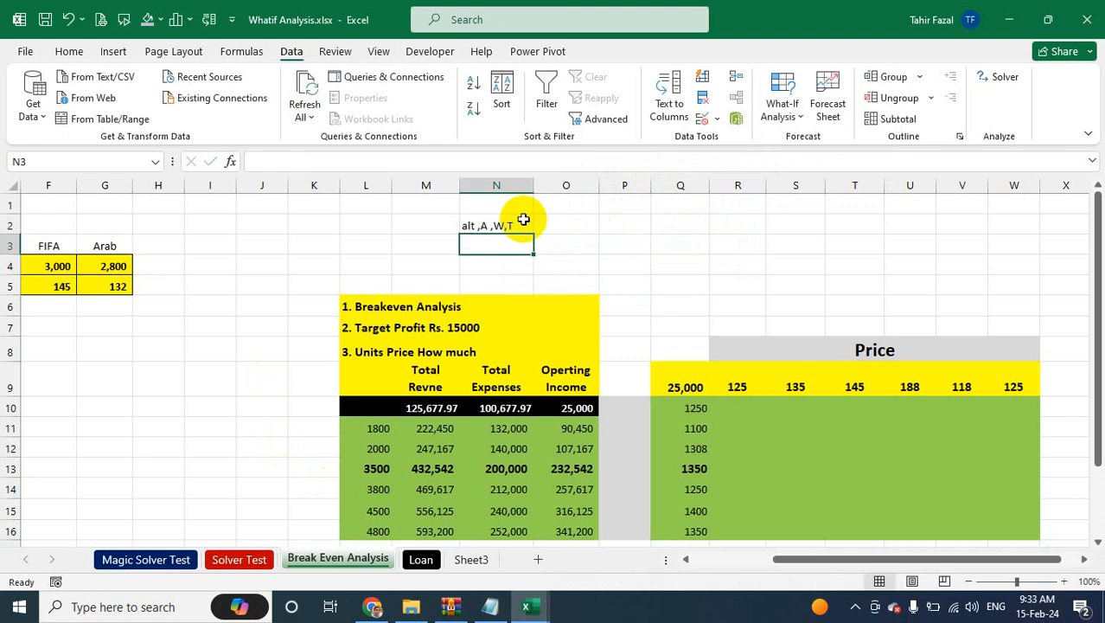
{"action": "left_click", "coordinate": [523, 219]}
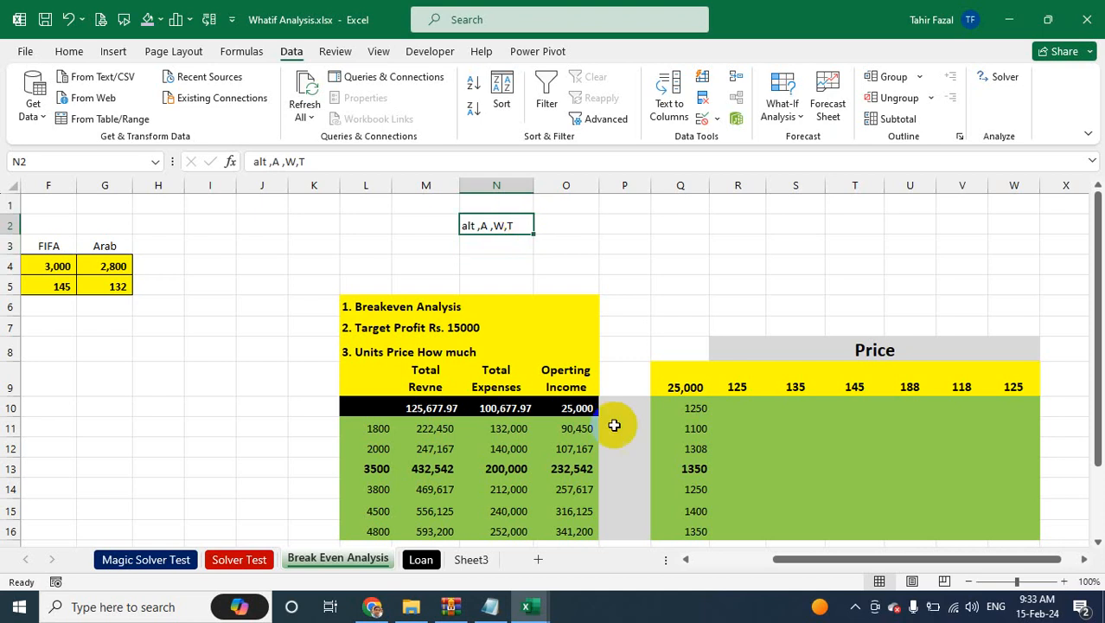
Create a two-variable data table over Q9:W16, using price per unit C5 as row input and units sold C4 as column input.
{"action": "left_click_drag", "start_coordinate": [720, 384], "coordinate": [834, 465]}
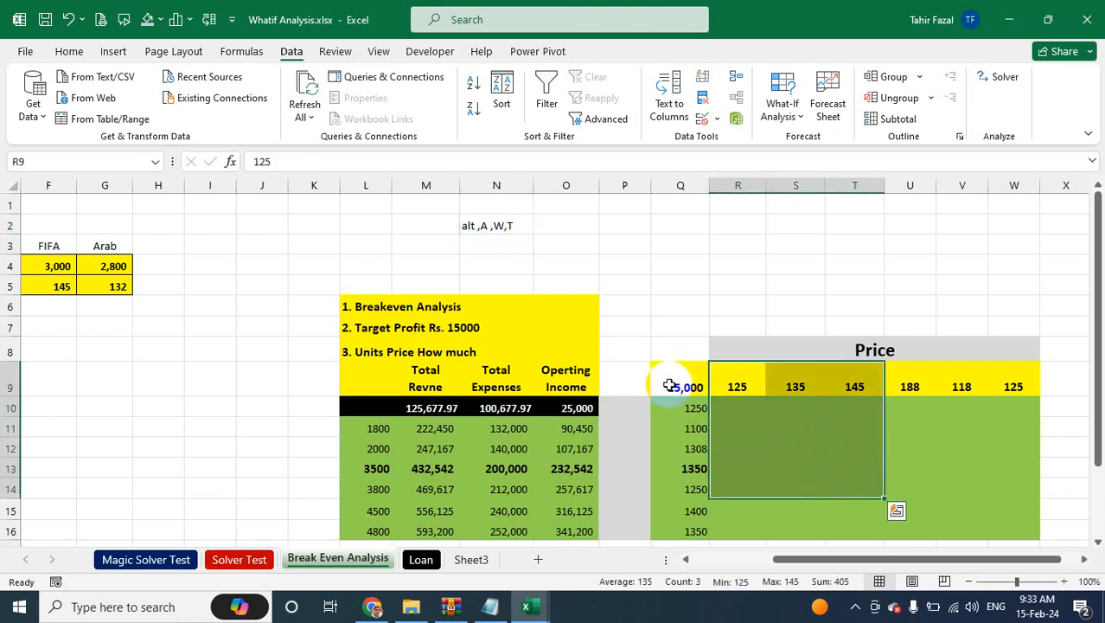
{"action": "left_click_drag", "start_coordinate": [673, 380], "coordinate": [1016, 531]}
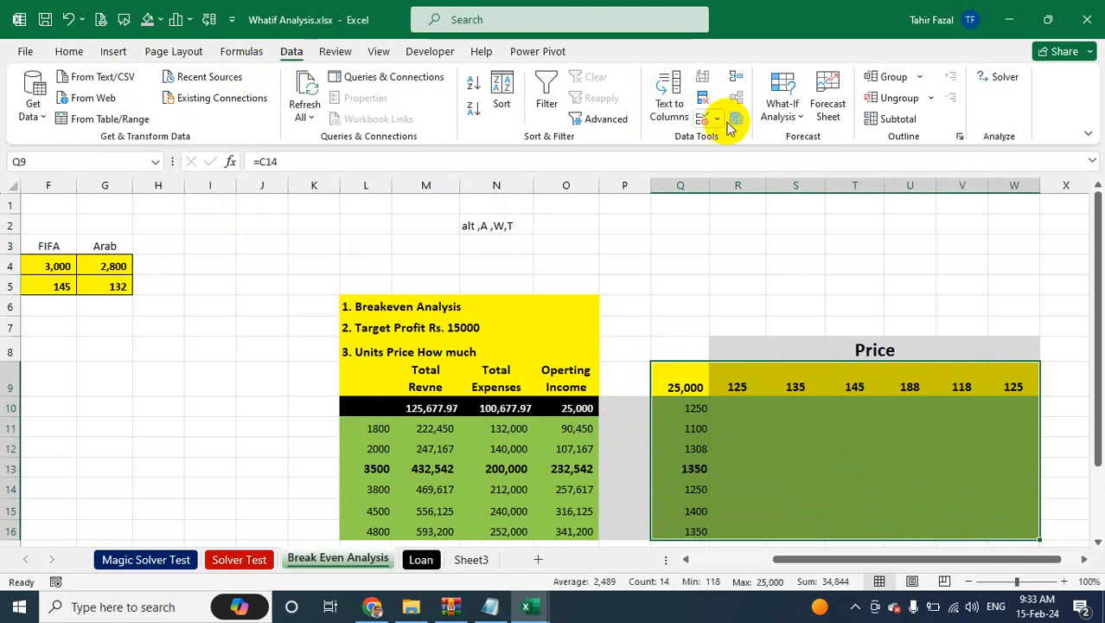
{"action": "left_click", "coordinate": [783, 102]}
{"action": "left_click", "coordinate": [813, 187]}
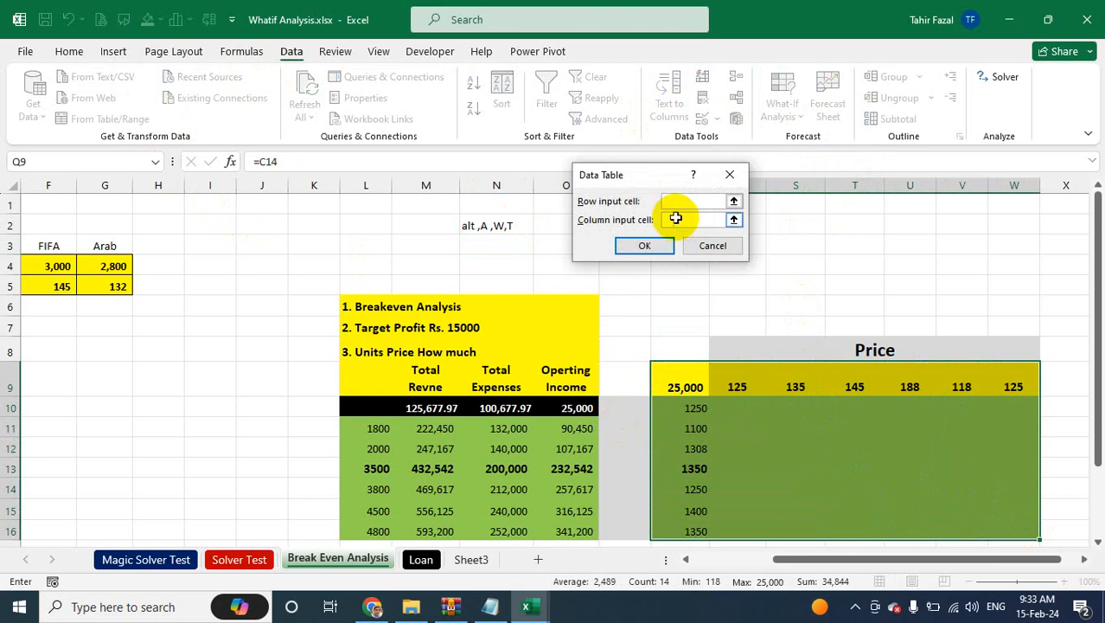
{"action": "left_click_drag", "start_coordinate": [784, 559], "coordinate": [700, 557]}
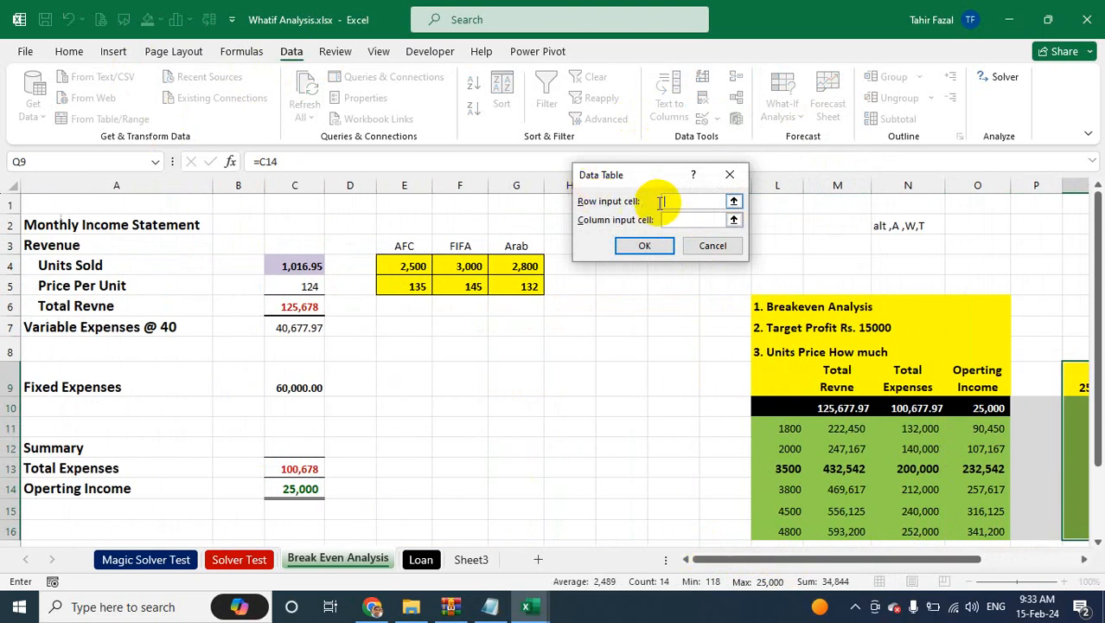
{"action": "left_click", "coordinate": [285, 286]}
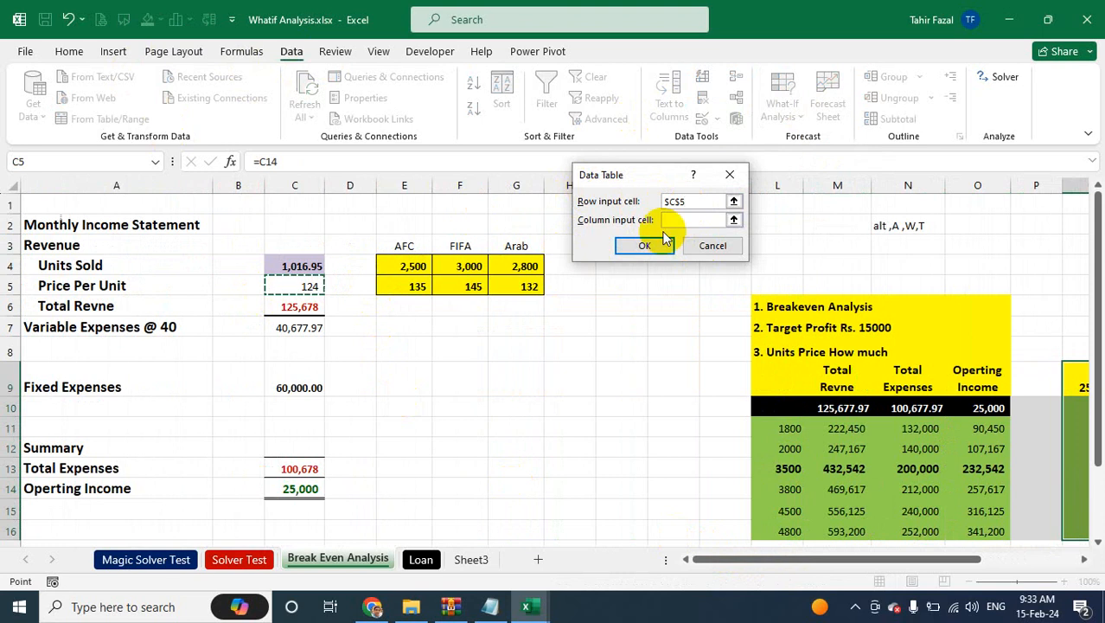
{"action": "left_click", "coordinate": [705, 219]}
{"action": "left_click", "coordinate": [309, 266]}
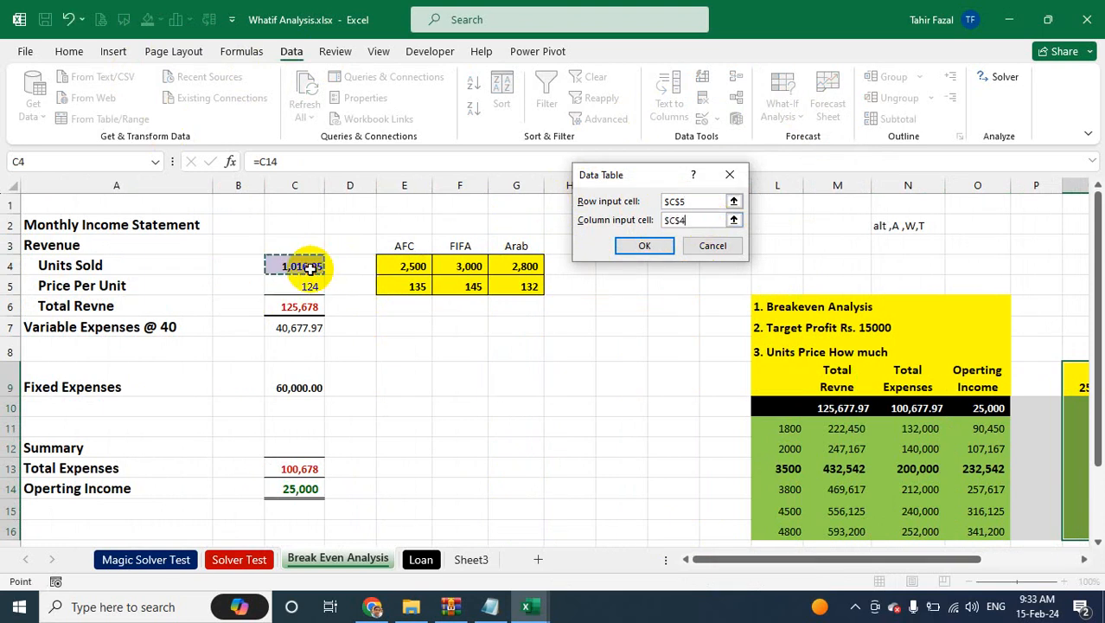
{"action": "left_click", "coordinate": [644, 245]}
{"action": "left_click_drag", "start_coordinate": [738, 569], "coordinate": [835, 571]}
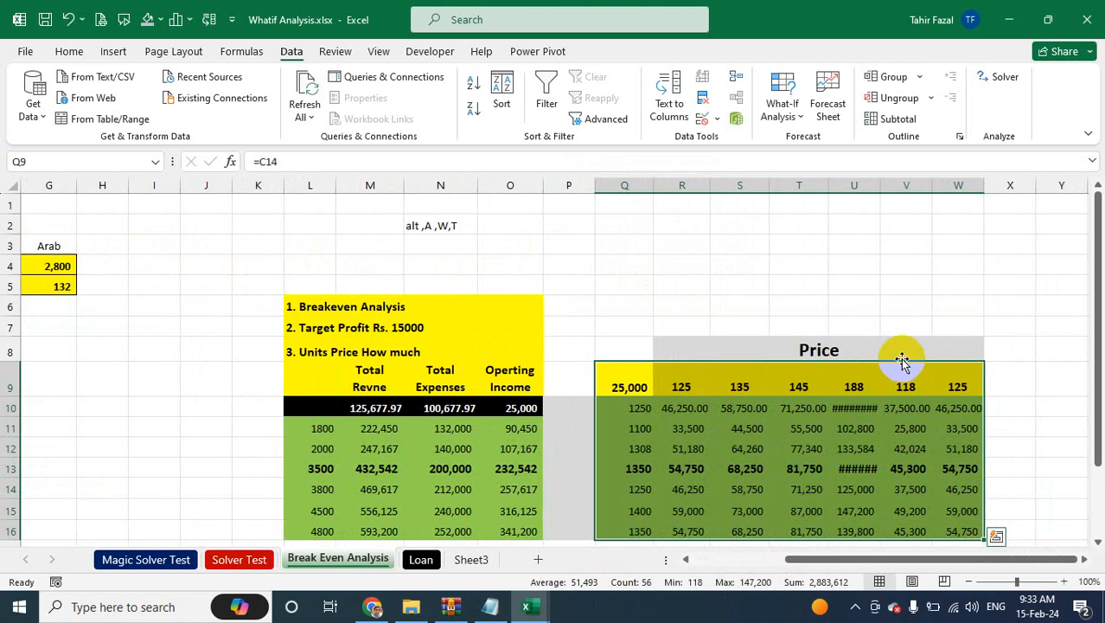
AutoFit the column widths of the two-variable table Q9:W16 and apply the Comma [0] cell style to it.
{"action": "key", "text": "alt"}
{"action": "key", "text": "c"}
{"action": "key", "text": "a"}
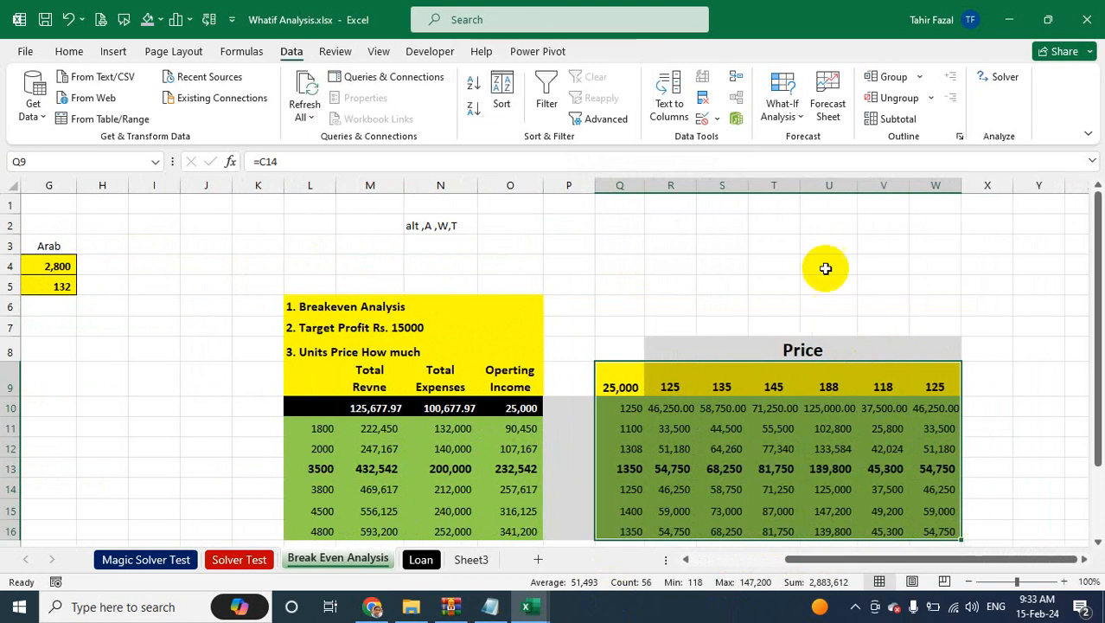
{"action": "left_click", "coordinate": [99, 23]}
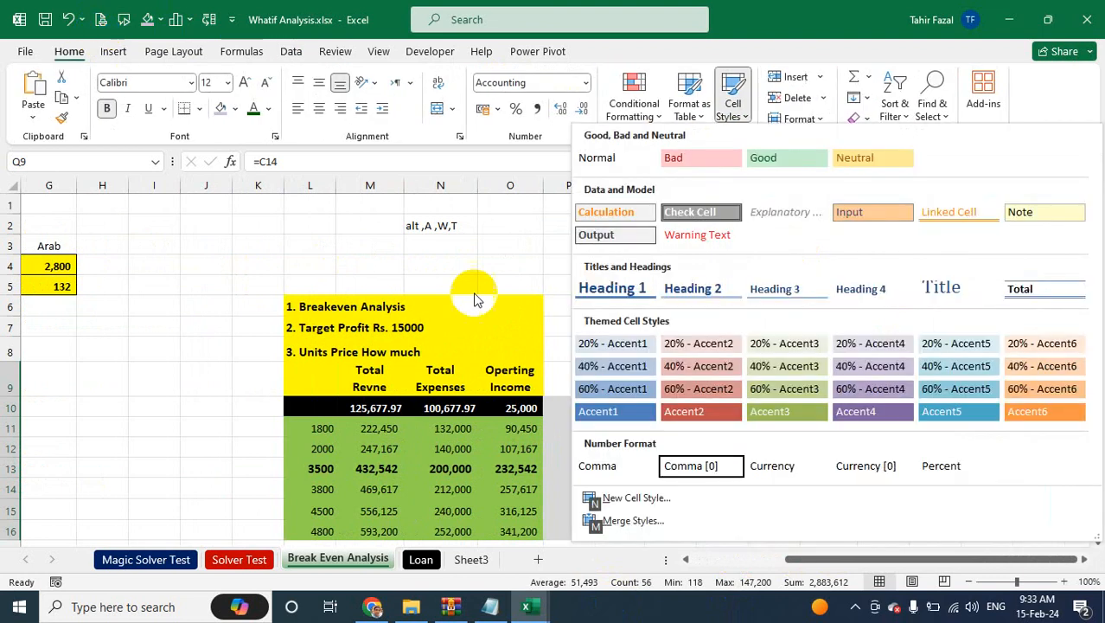
{"action": "left_click", "coordinate": [705, 467]}
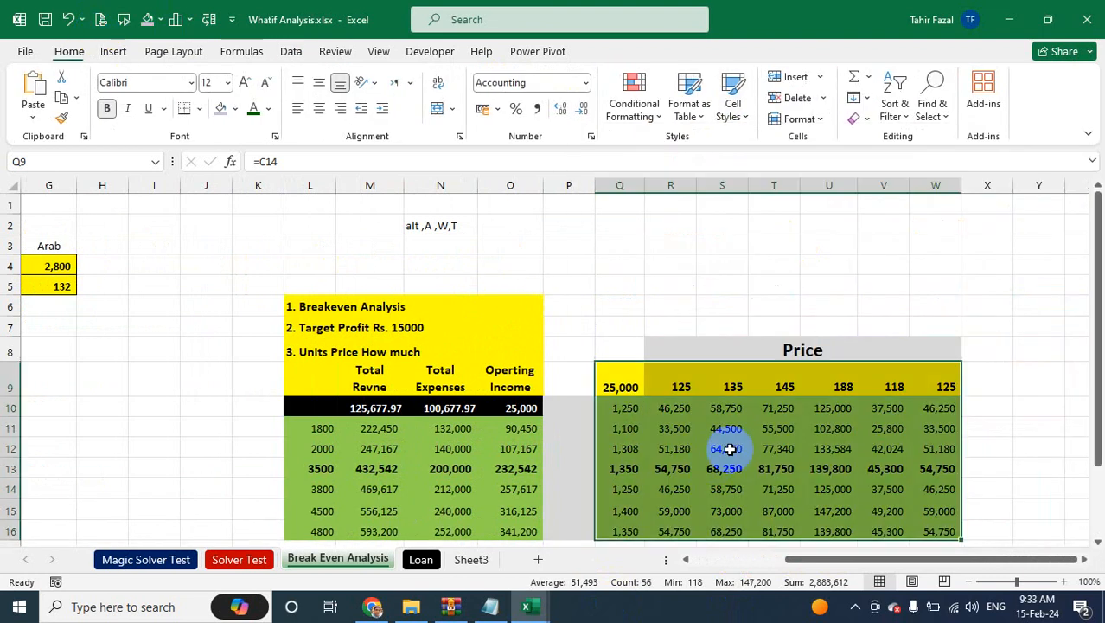
{"action": "left_click", "coordinate": [851, 445]}
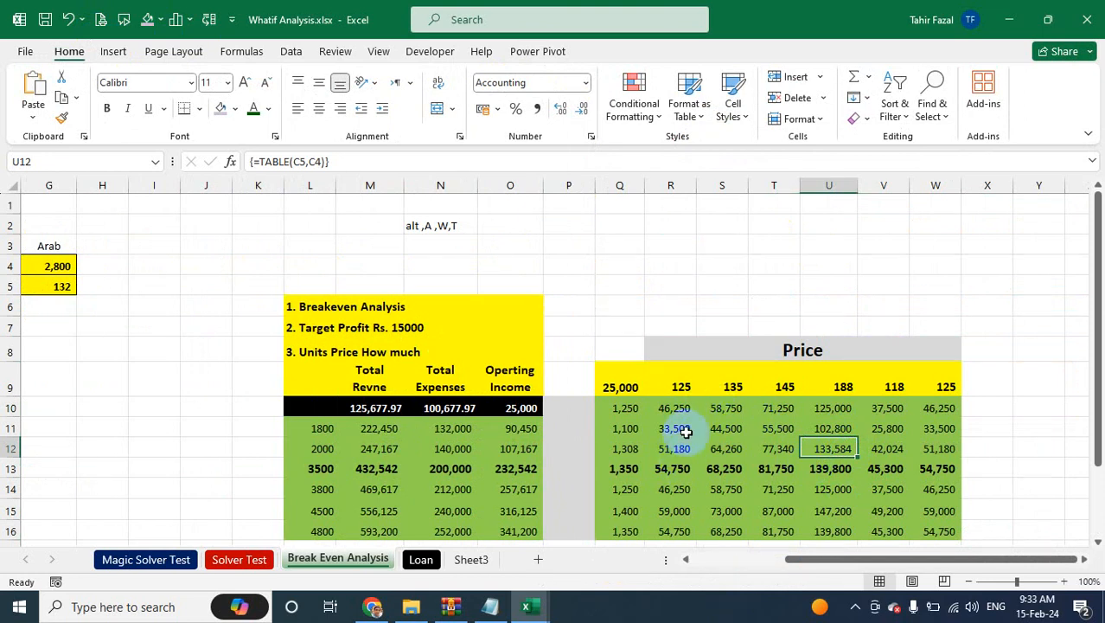
On the Solver Test sheet, set all the invoice flags in C2:C6 to 0.
{"action": "left_click_drag", "start_coordinate": [813, 560], "coordinate": [686, 558]}
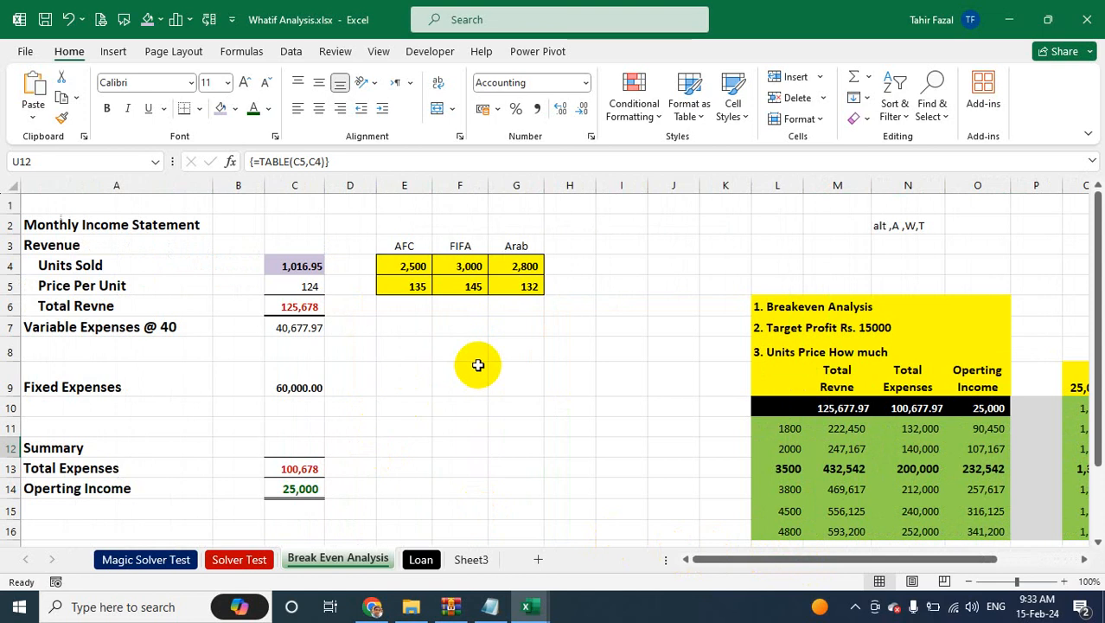
{"action": "left_click", "coordinate": [238, 559]}
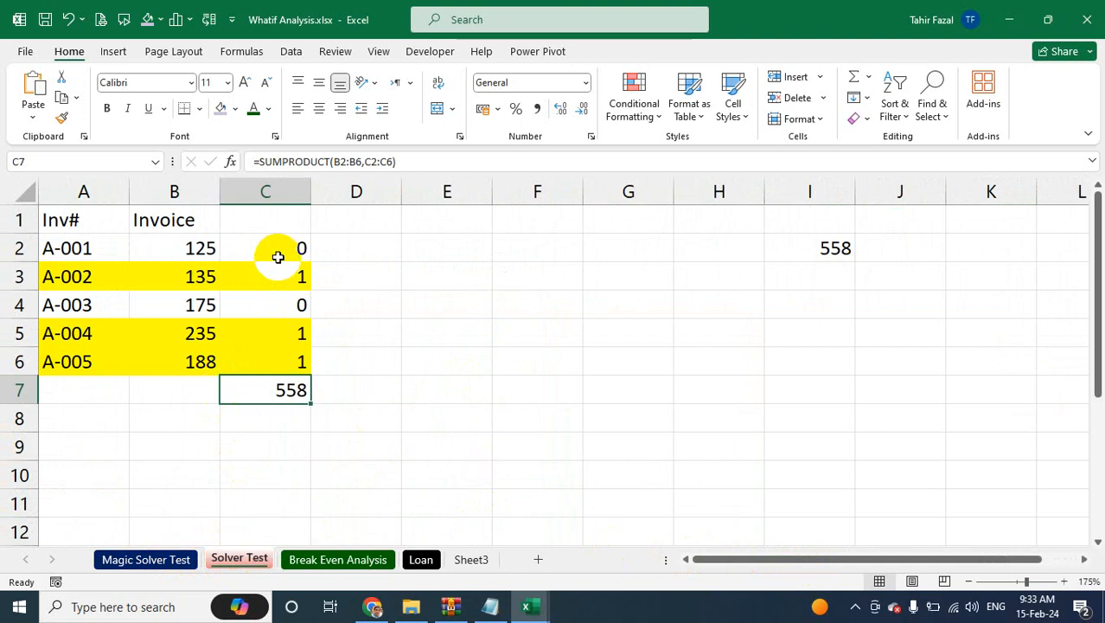
{"action": "left_click_drag", "start_coordinate": [279, 251], "coordinate": [309, 349]}
{"action": "type", "text": "0"}
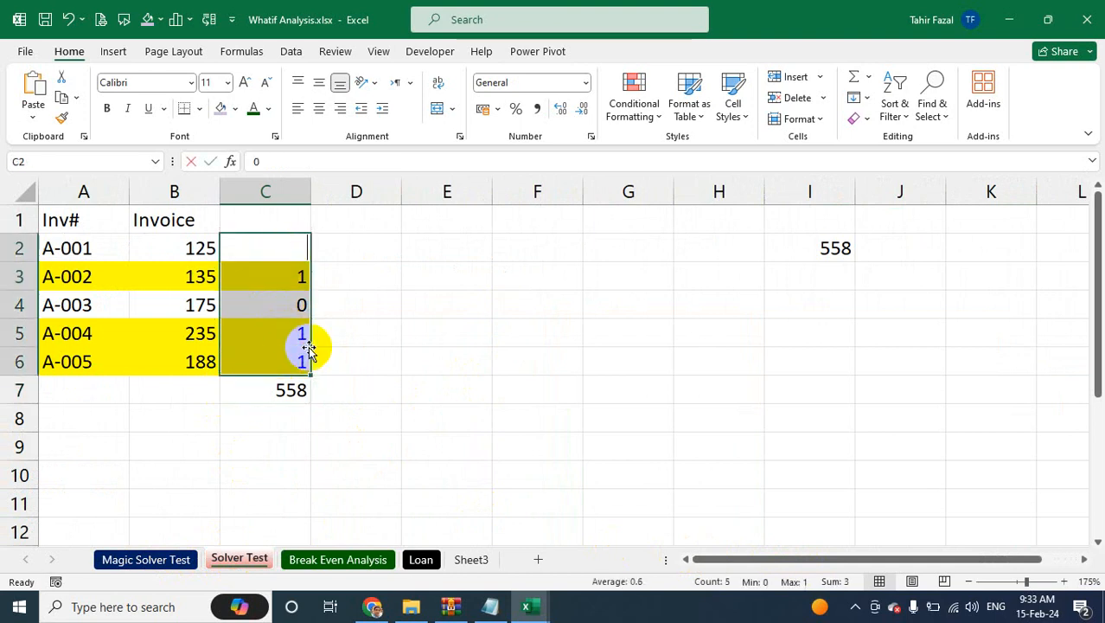
{"action": "key", "text": "ctrl+Return"}
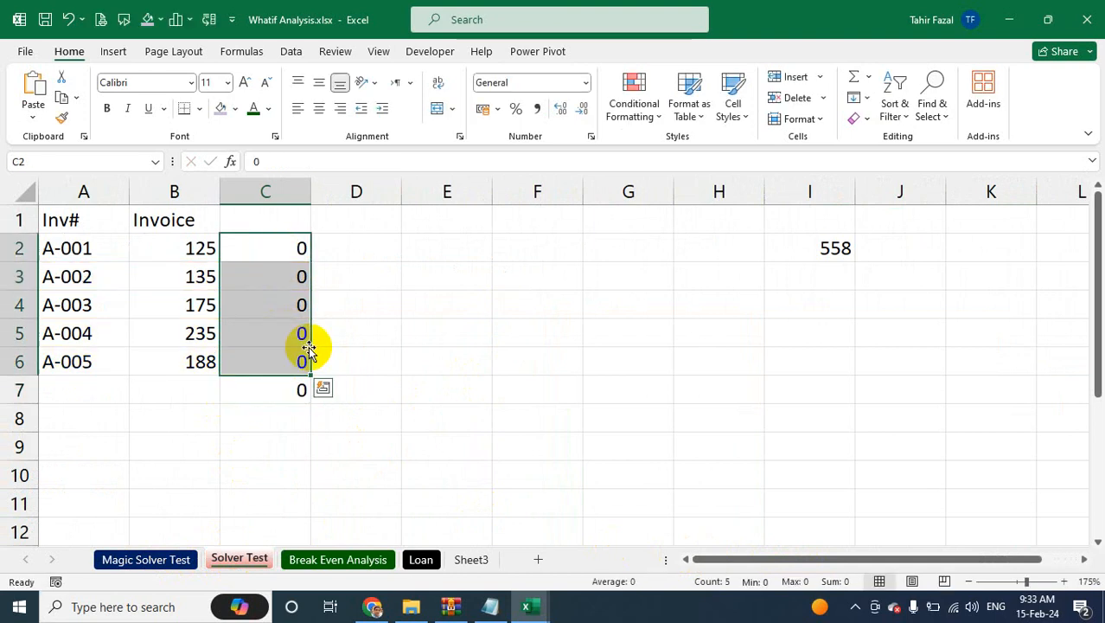
Examine the SUMPRODUCT formula in C7 and the target amount in I2.
{"action": "double_click", "coordinate": [277, 387]}
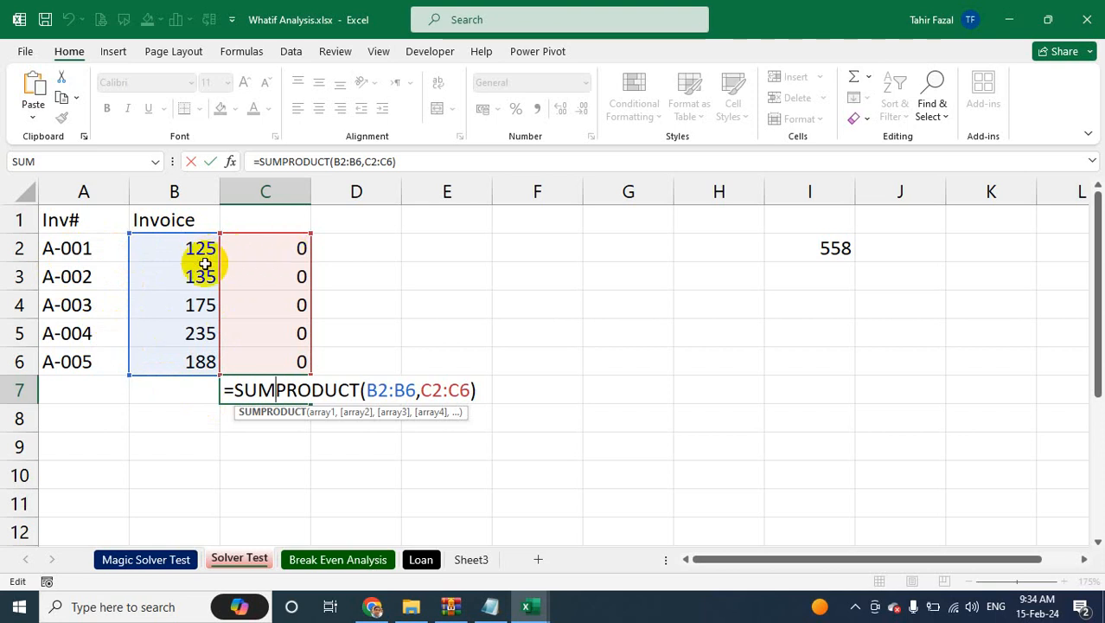
{"action": "key", "text": "ctrl+Return"}
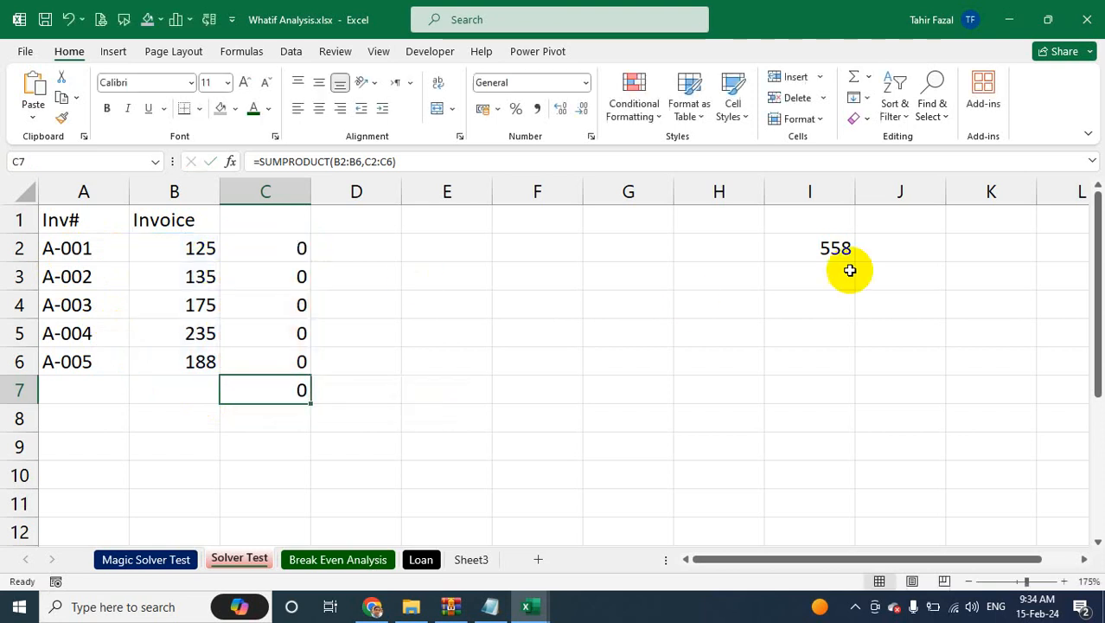
{"action": "left_click", "coordinate": [841, 250]}
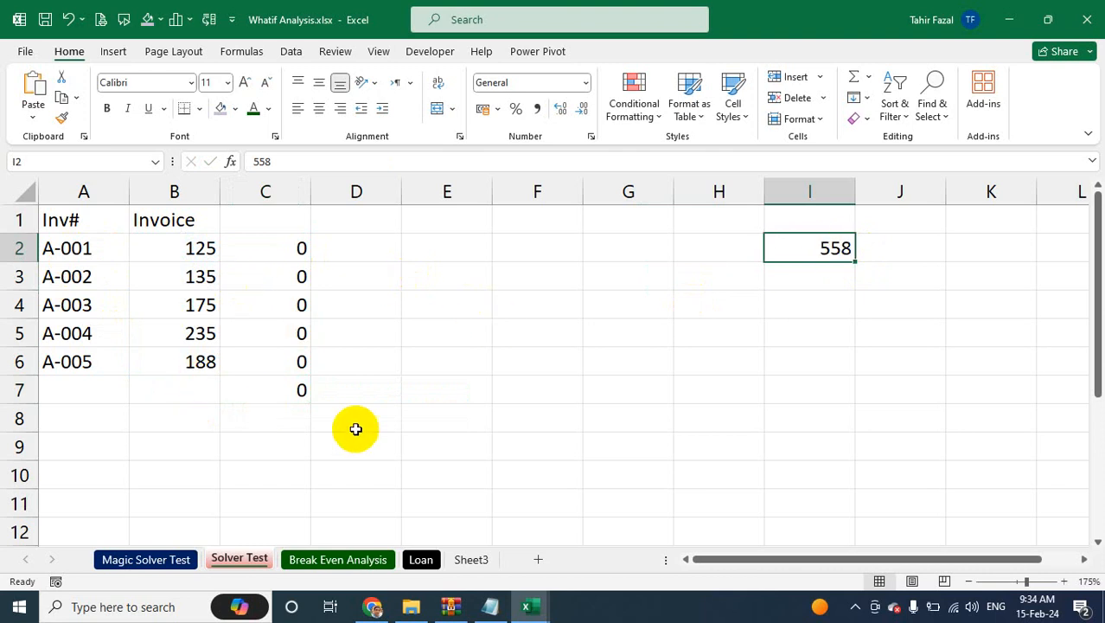
{"action": "left_click", "coordinate": [294, 385]}
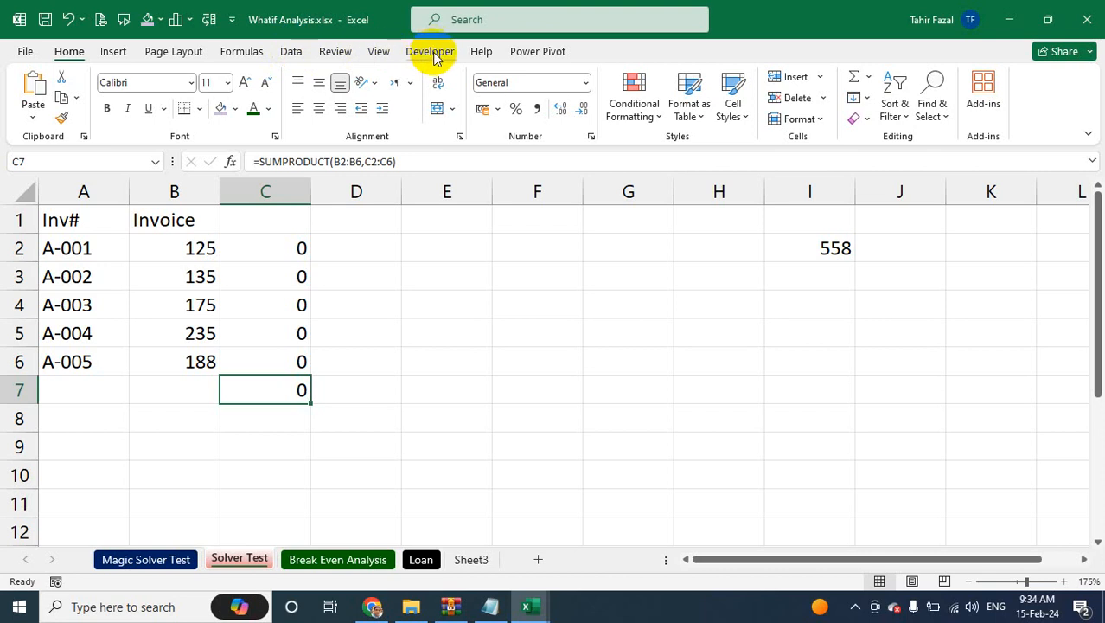
Make sure the Developer tab is enabled among the main tabs in the ribbon customization.
{"action": "right_click", "coordinate": [247, 55]}
{"action": "left_click", "coordinate": [313, 95]}
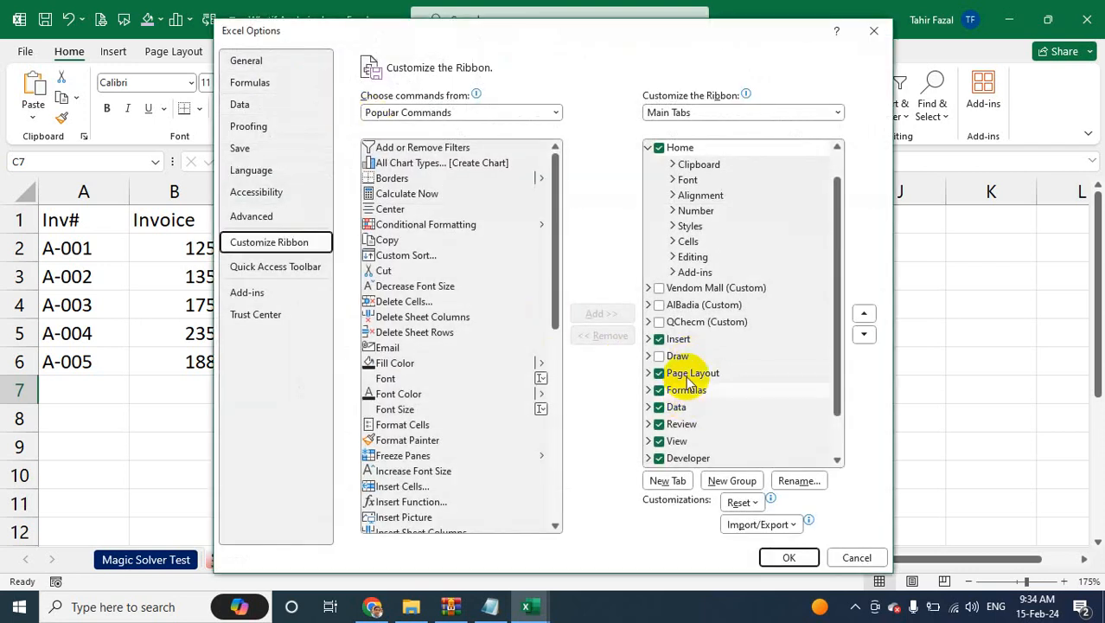
{"action": "mouse_move", "coordinate": [836, 331]}
{"action": "left_mouse_down"}
{"action": "mouse_move", "coordinate": [841, 356]}
{"action": "mouse_move", "coordinate": [839, 338]}
{"action": "left_mouse_up"}
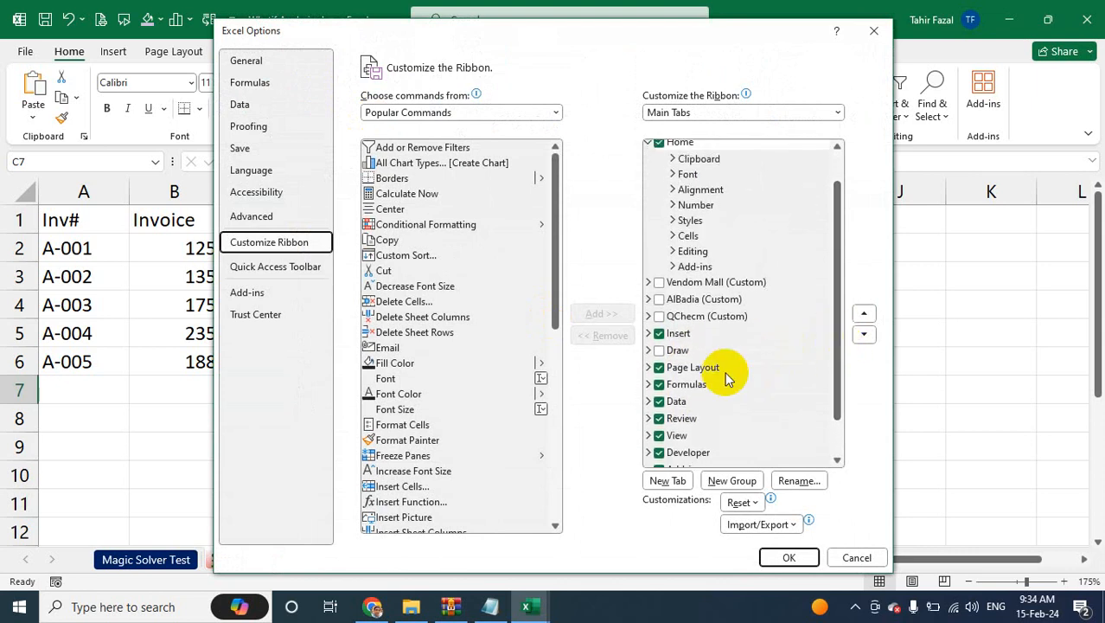
{"action": "scroll", "coordinate": [671, 386], "scroll_direction": "down", "scroll_amount": 1}
{"action": "left_click", "coordinate": [659, 407]}
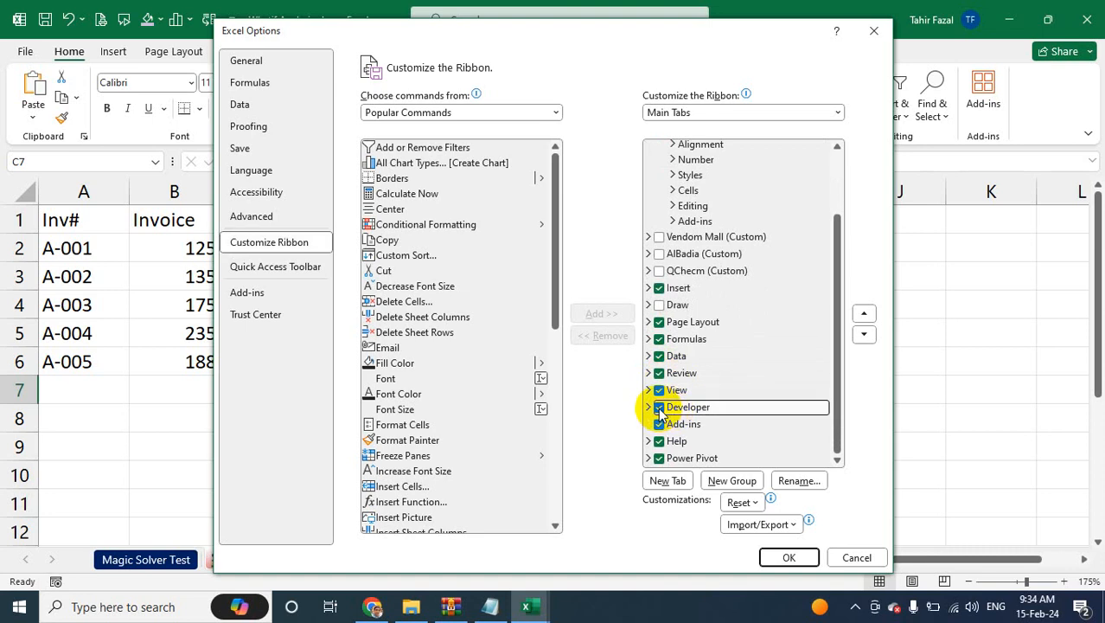
{"action": "left_click", "coordinate": [784, 557]}
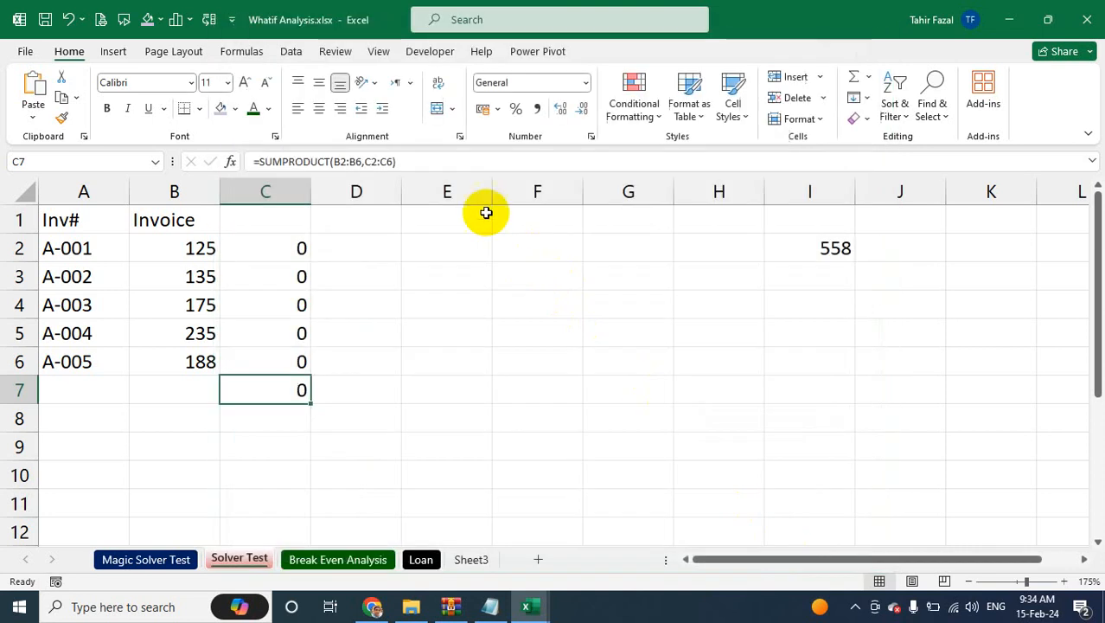
Check in the list of Excel add-ins whether the Solver Add-in is enabled.
{"action": "left_click", "coordinate": [426, 50]}
{"action": "left_click", "coordinate": [282, 97]}
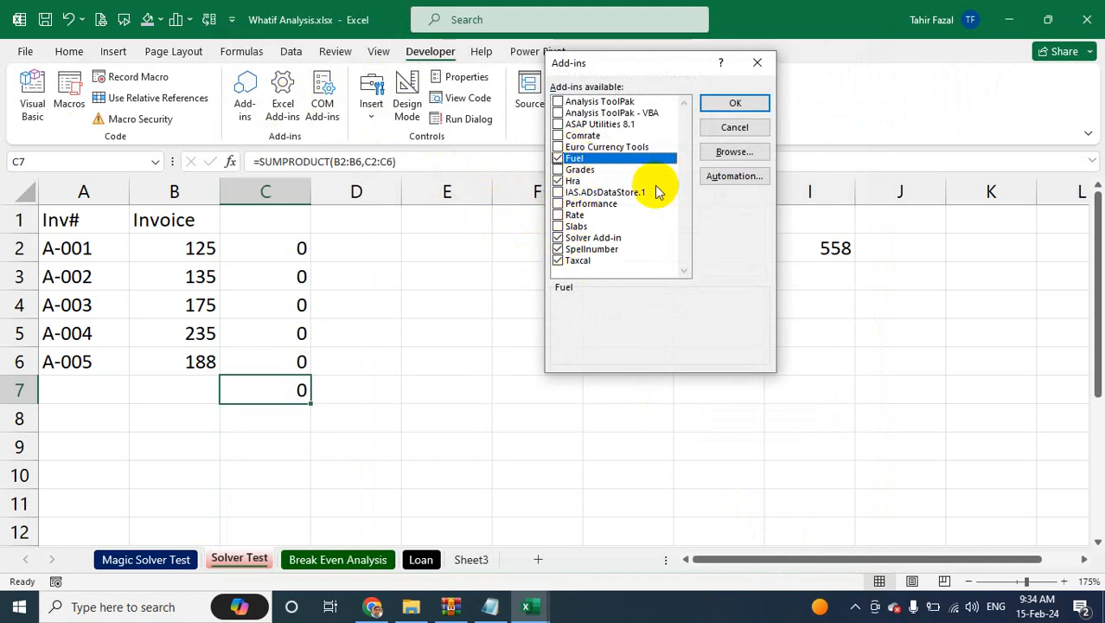
{"action": "left_click", "coordinate": [733, 104]}
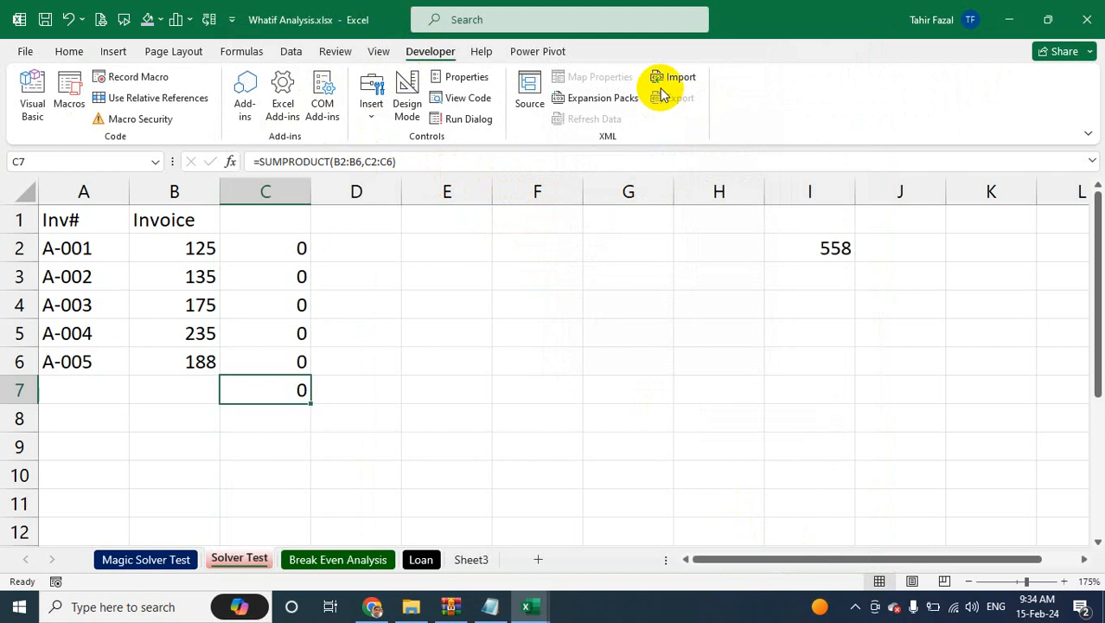
Open the Solver parameters for C7 and delete the existing binary constraint on C2:C6.
{"action": "left_click", "coordinate": [292, 52]}
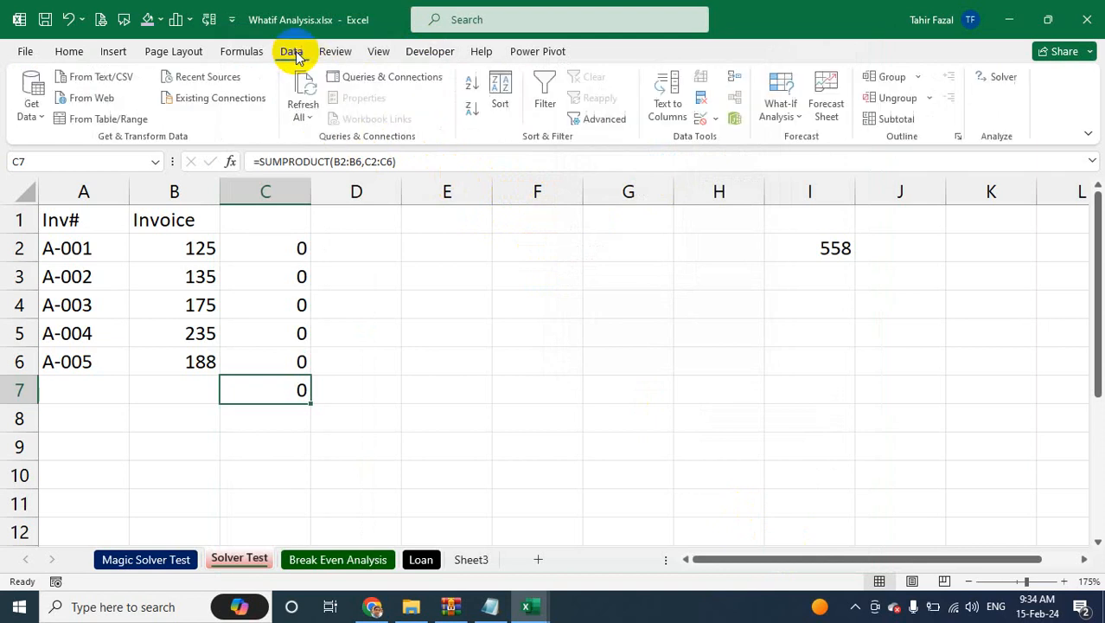
{"action": "left_click", "coordinate": [992, 84]}
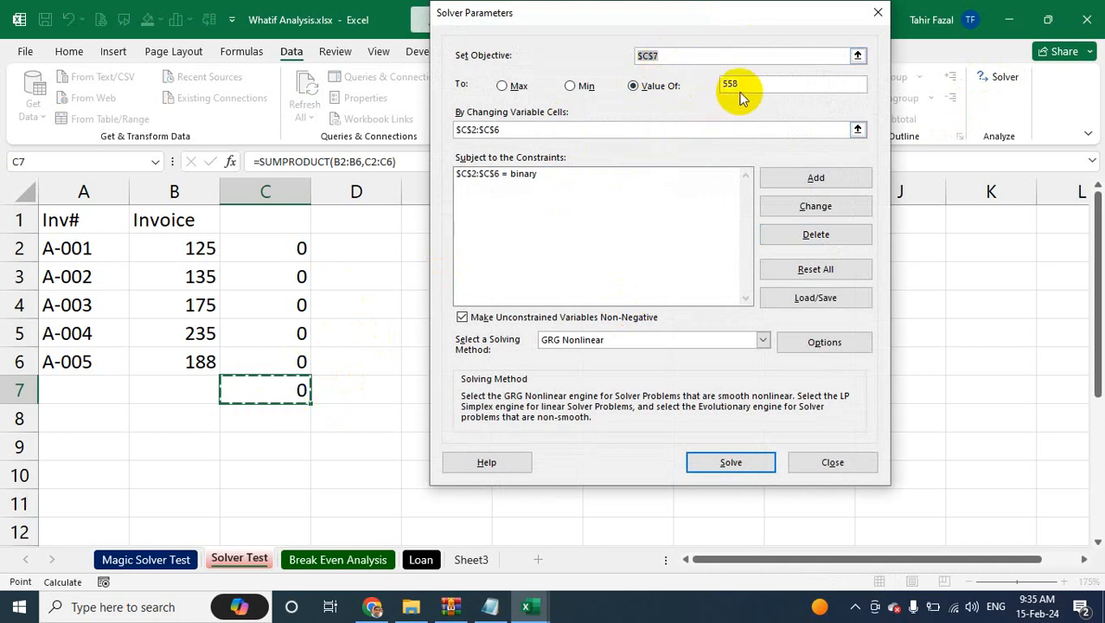
{"action": "left_click", "coordinate": [572, 131]}
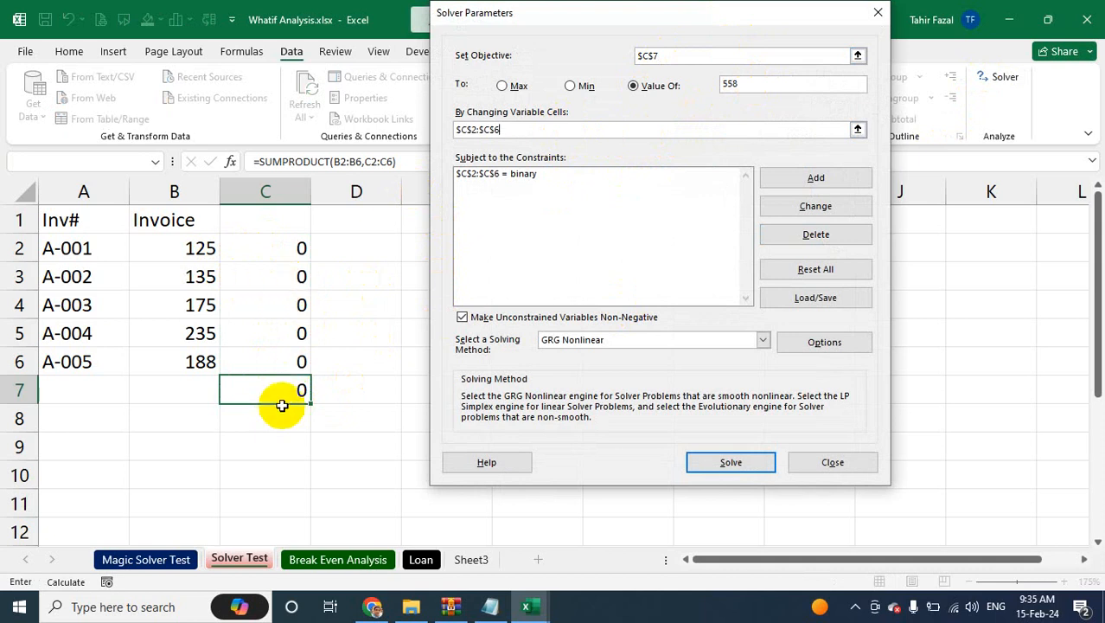
{"action": "left_click", "coordinate": [506, 174]}
{"action": "left_click", "coordinate": [811, 239]}
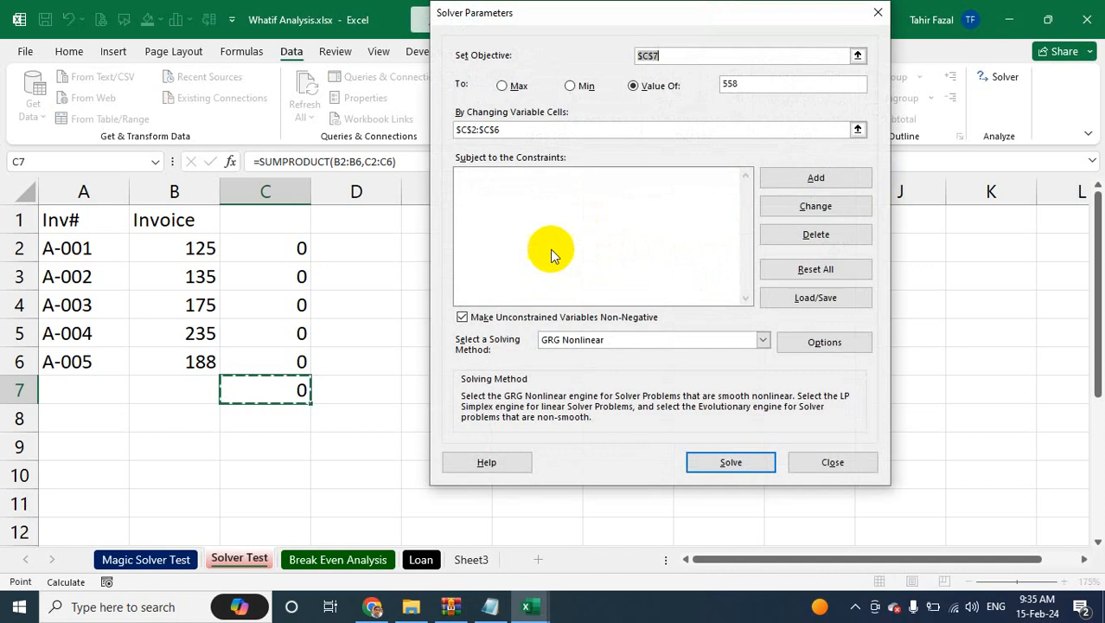
Add a Solver constraint that makes the variable cells C2:C6 binary.
{"action": "left_click", "coordinate": [787, 178]}
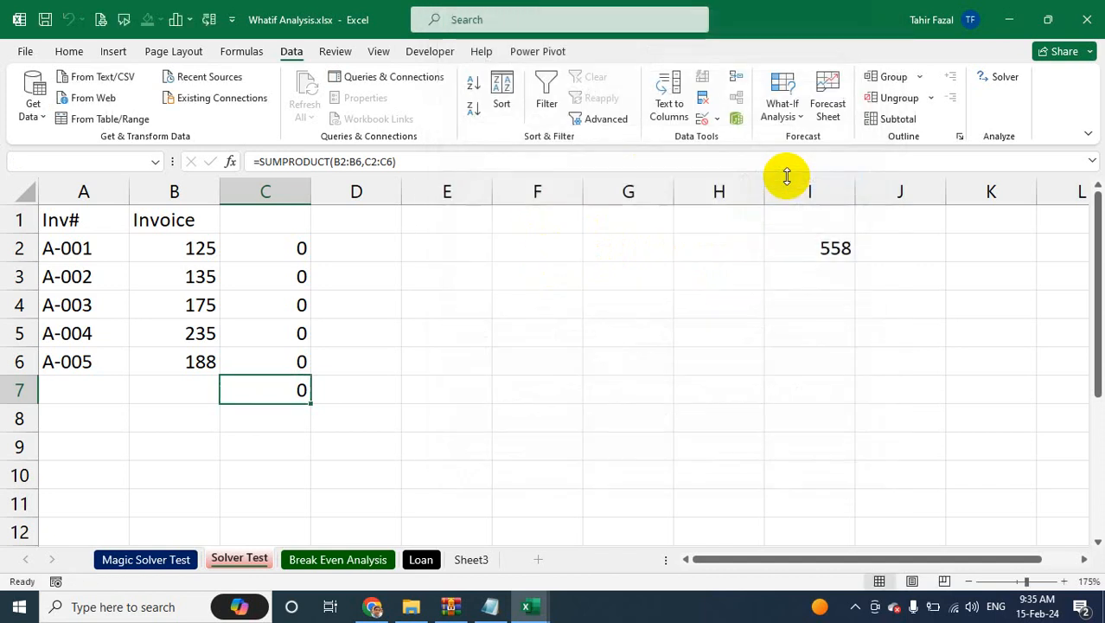
{"action": "left_click_drag", "start_coordinate": [254, 250], "coordinate": [263, 358]}
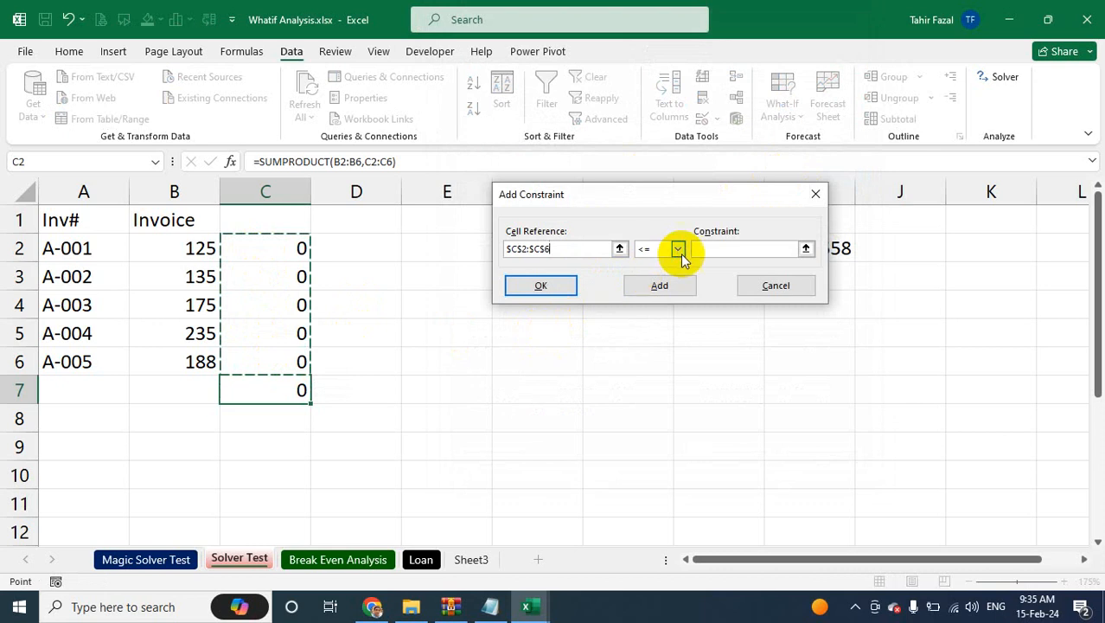
{"action": "left_click", "coordinate": [678, 249]}
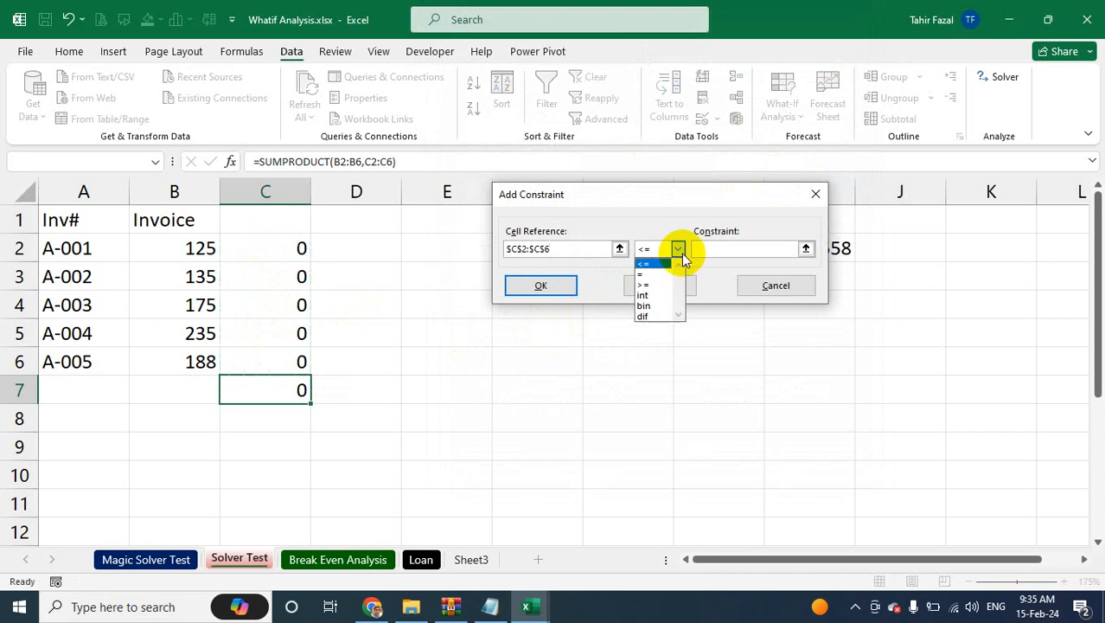
{"action": "left_click", "coordinate": [653, 307]}
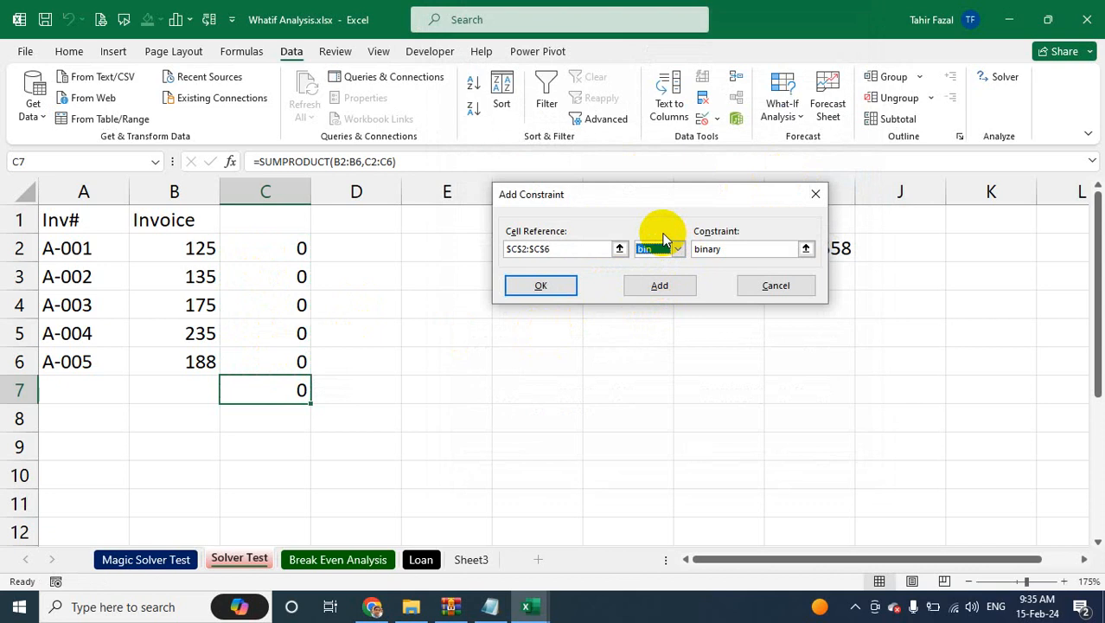
{"action": "left_click", "coordinate": [561, 290]}
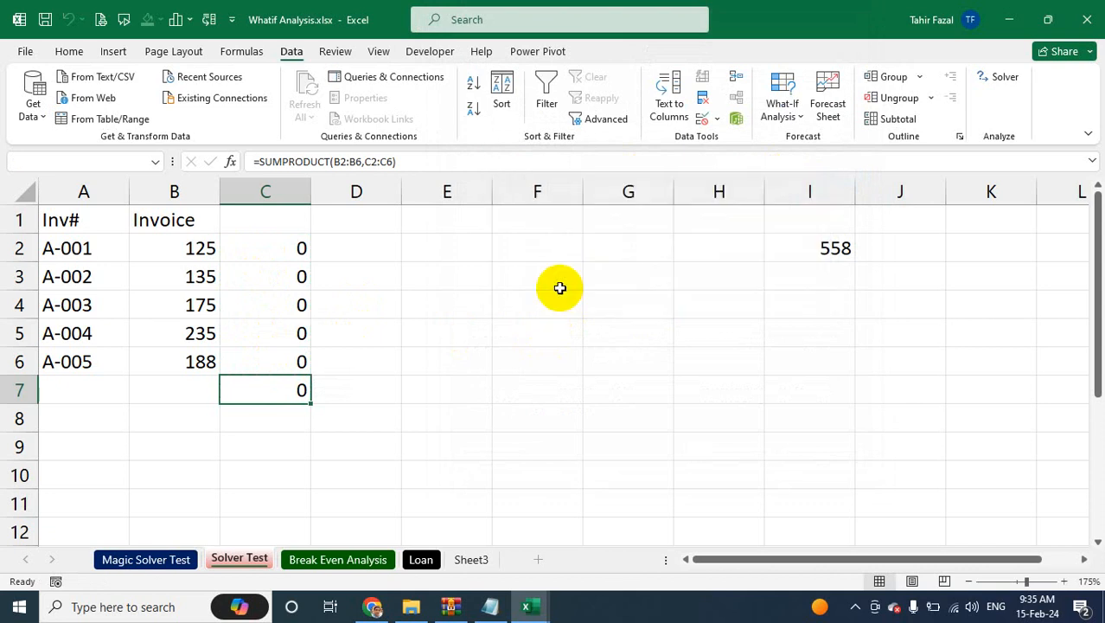
Solve for the value of 558 in C7 and keep the Solver solution in the sheet.
{"action": "left_click", "coordinate": [737, 462]}
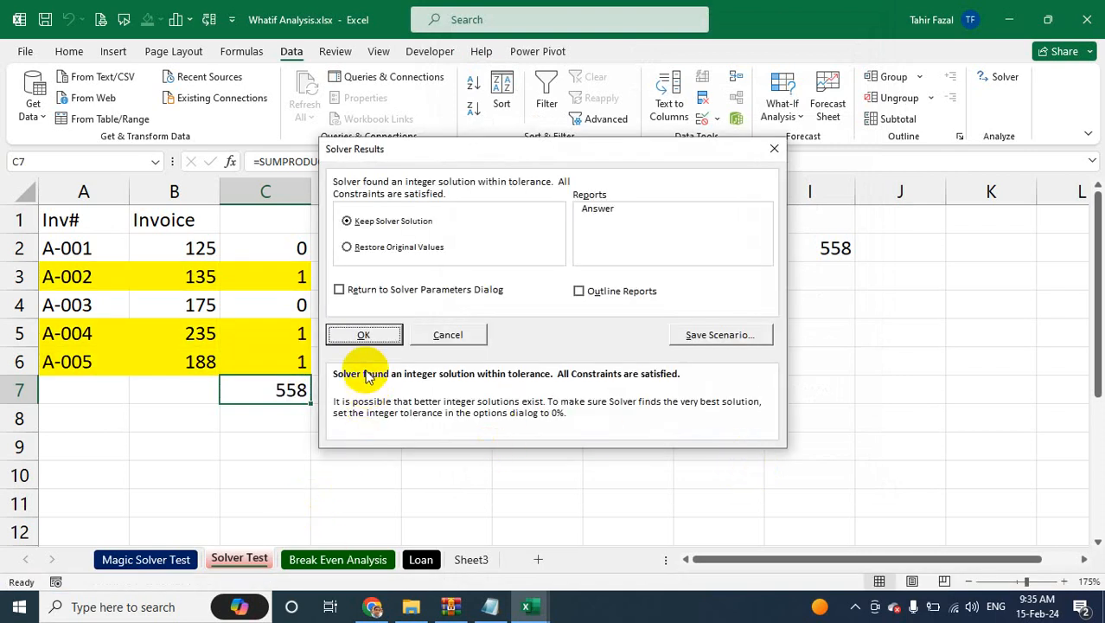
{"action": "left_click", "coordinate": [364, 335]}
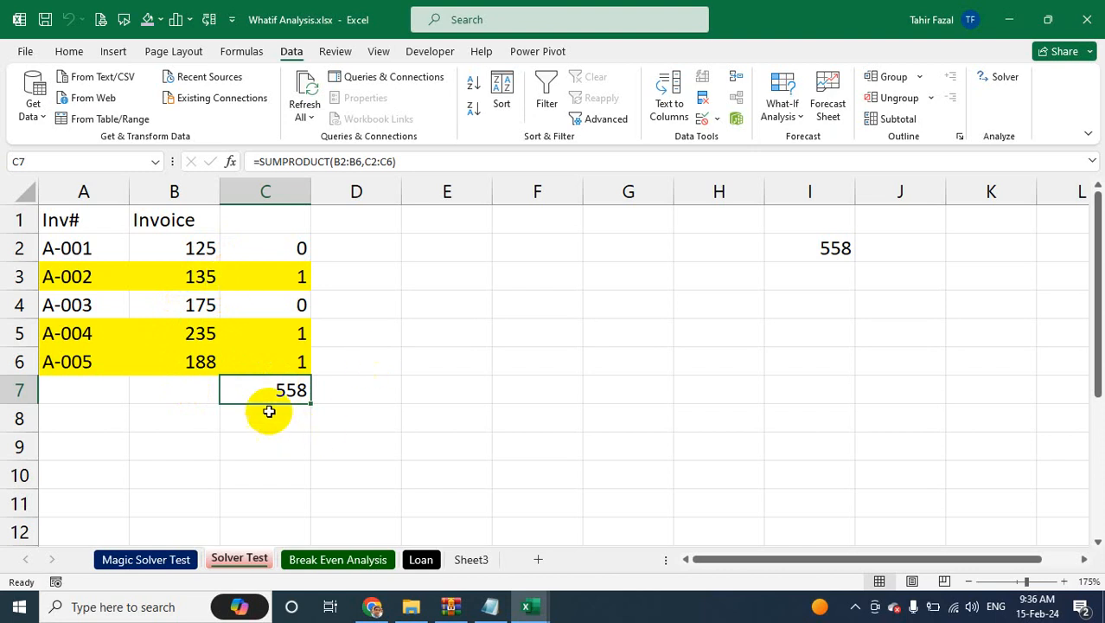
{"action": "left_click", "coordinate": [98, 467]}
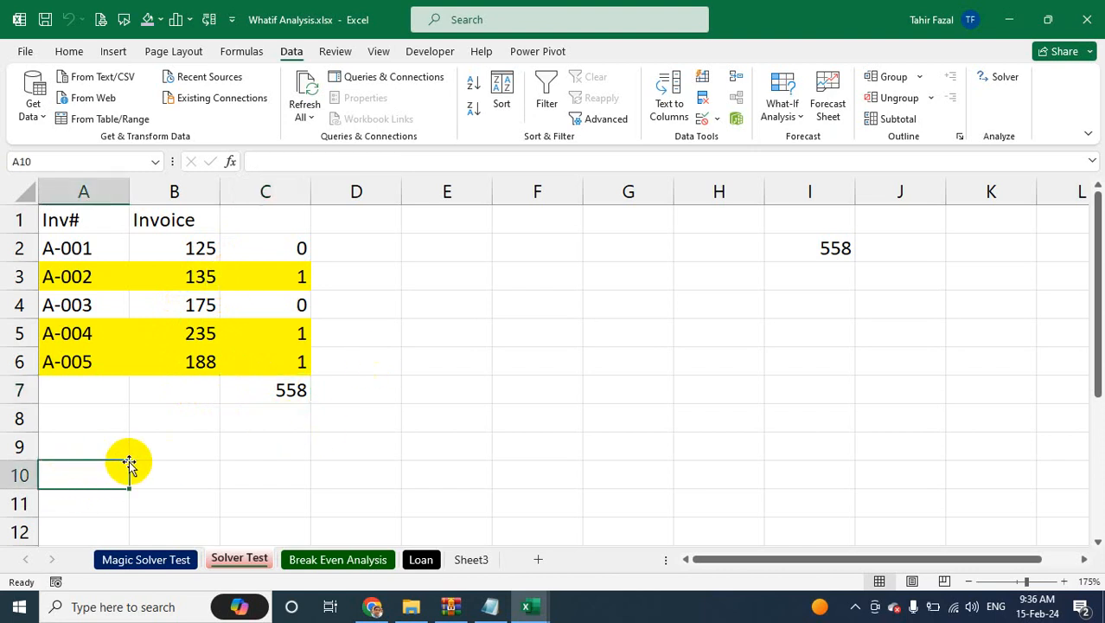
Switch to the Book4 workbook and record an empty macro named Fuel_Allow, stored in This Workbook.
{"action": "key", "text": "alt+Tab"}
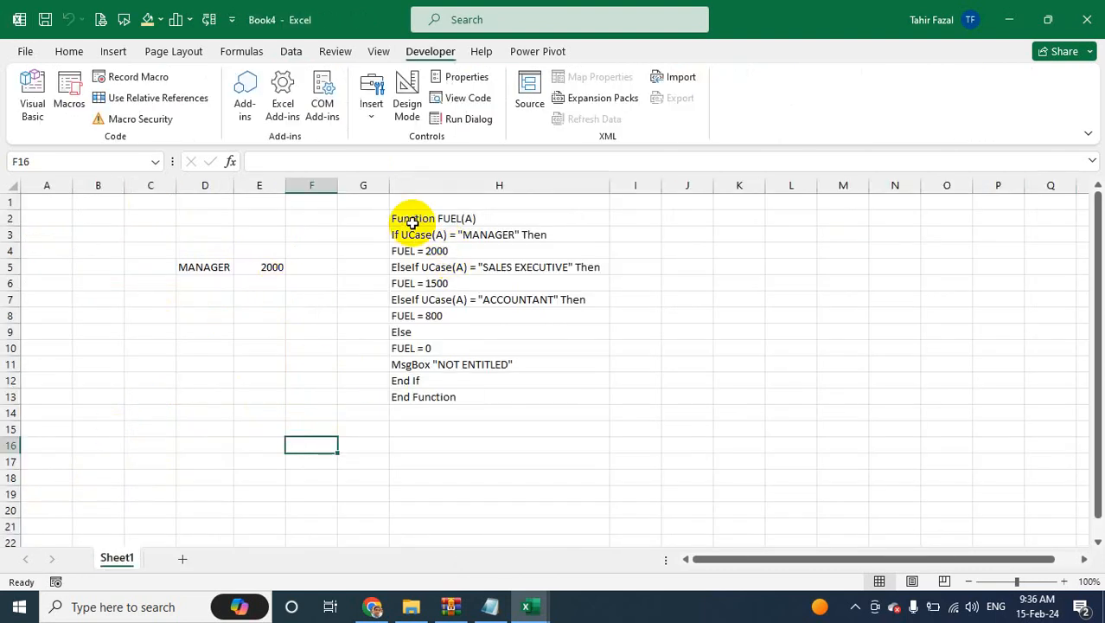
{"action": "left_click", "coordinate": [437, 452]}
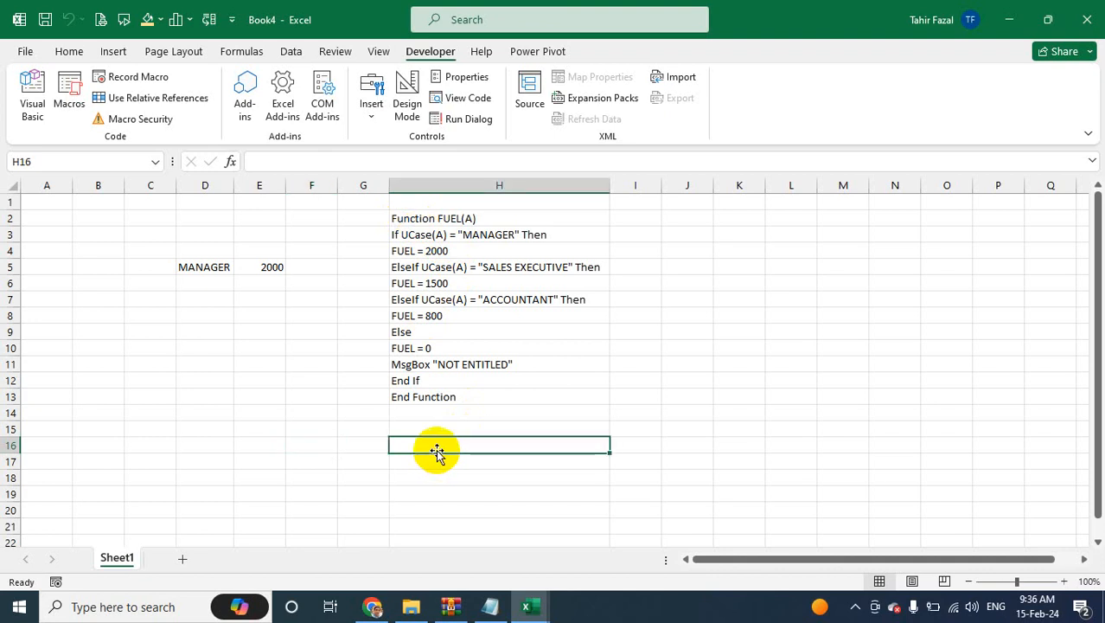
{"action": "left_click", "coordinate": [139, 77]}
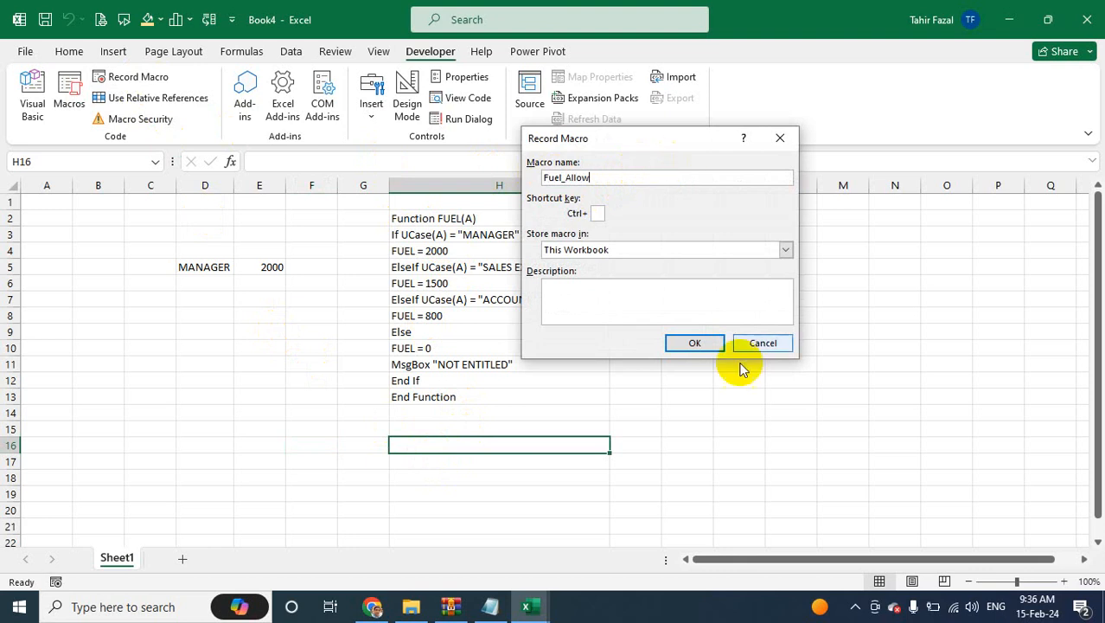
{"action": "left_click", "coordinate": [700, 341]}
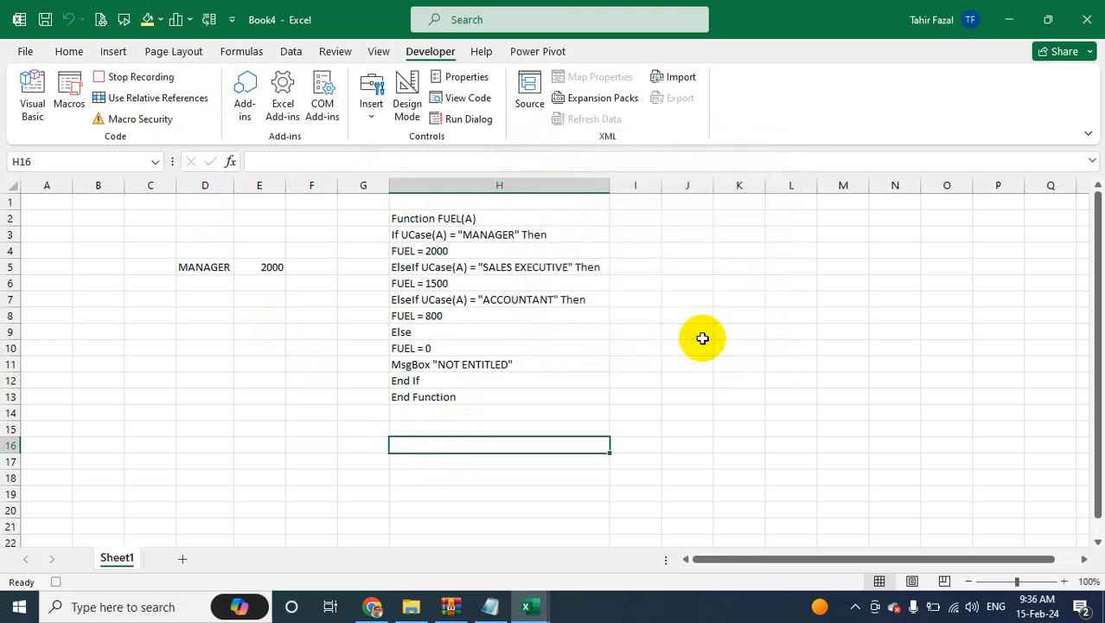
Open the Fuel_Allow macro's code for editing in the Visual Basic editor.
{"action": "left_click", "coordinate": [65, 102]}
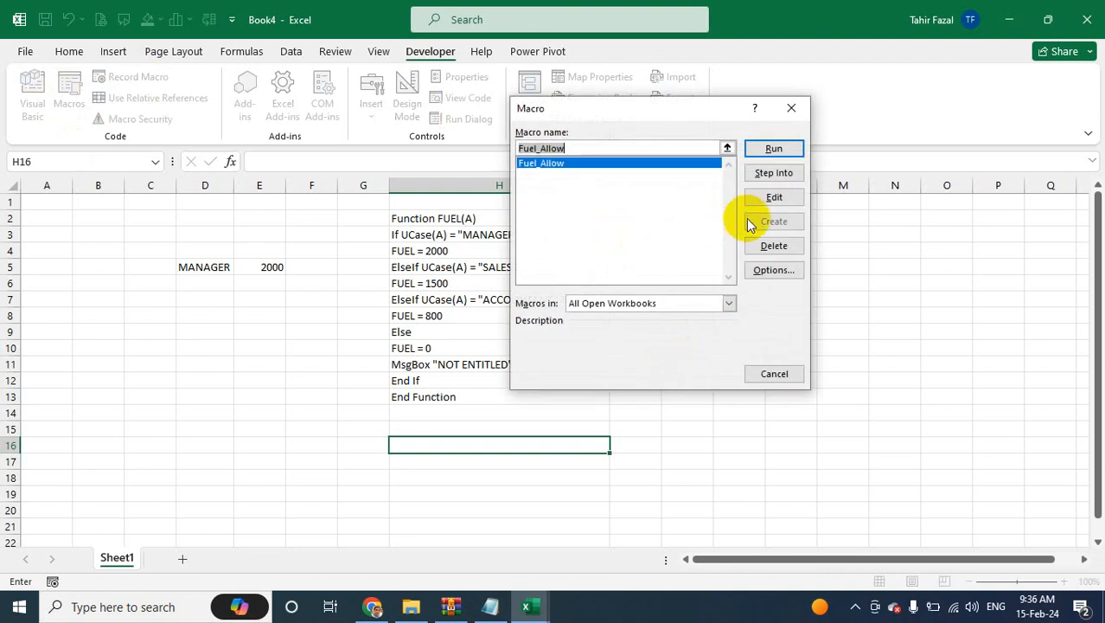
{"action": "left_click", "coordinate": [775, 198]}
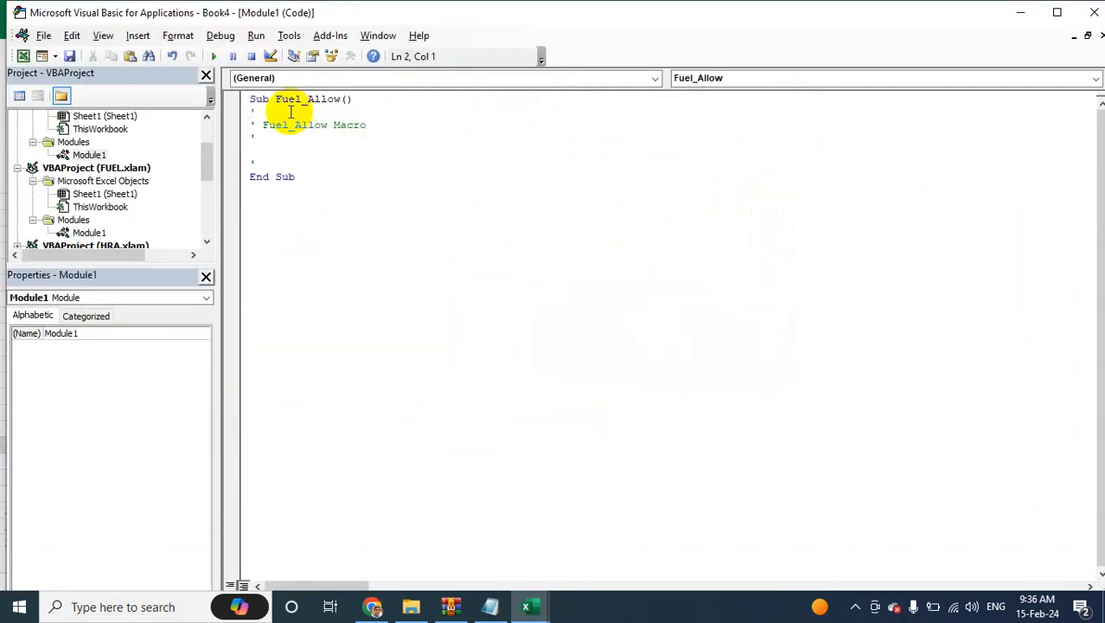
{"action": "key", "text": "alt"}
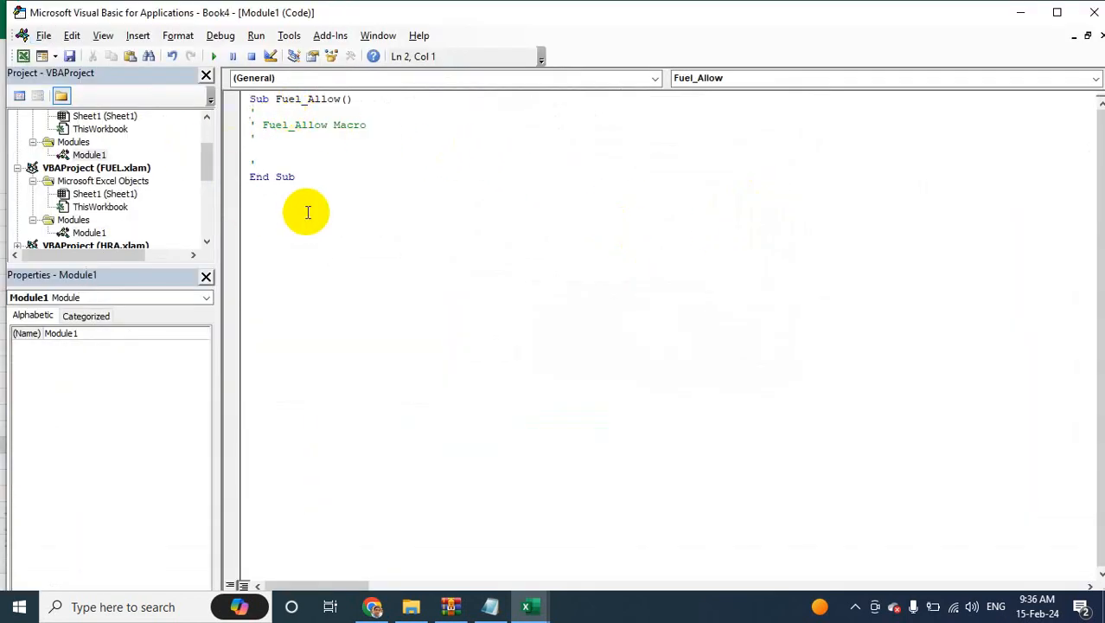
{"action": "key", "text": "alt+F11"}
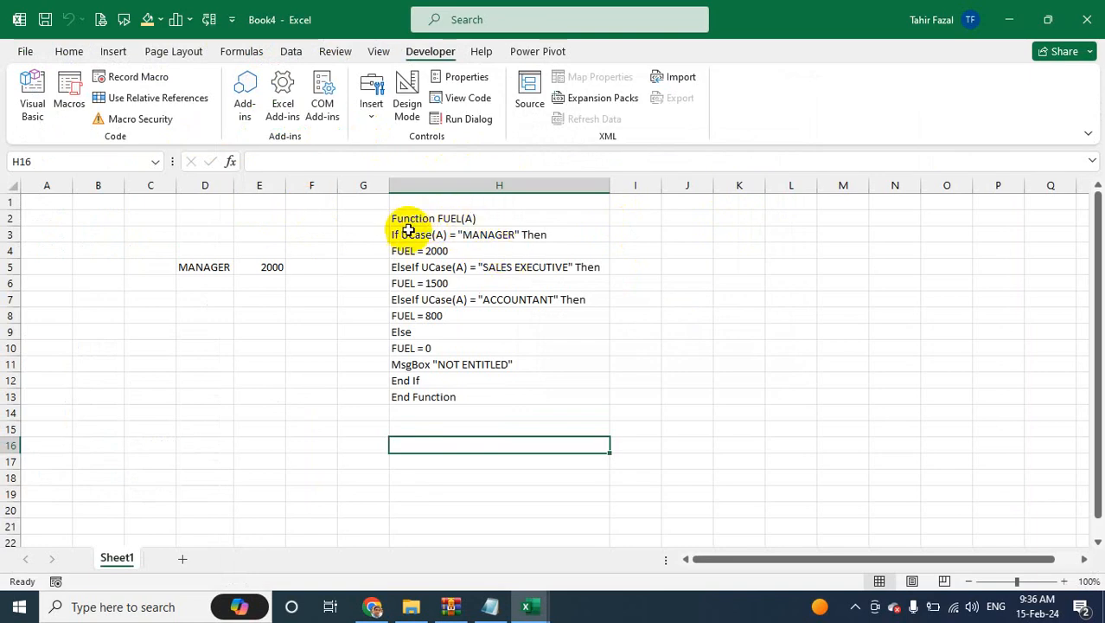
{"action": "key", "text": "alt+F11"}
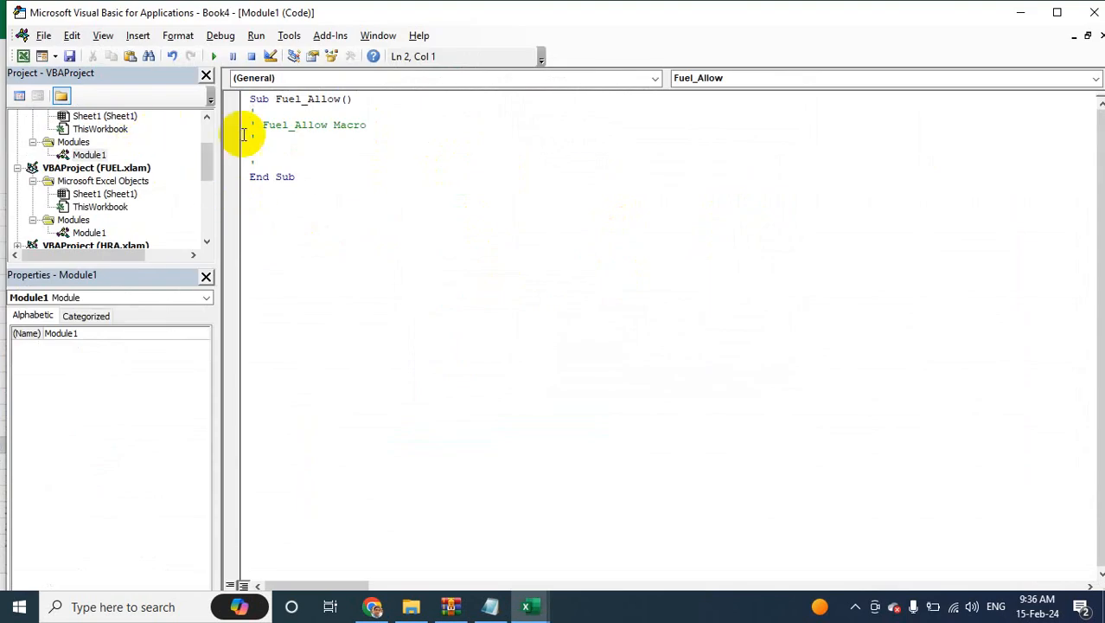
Change the Fuel_Allow procedure from a Sub to a Function and delete the comment lines from its body.
{"action": "double_click", "coordinate": [258, 99]}
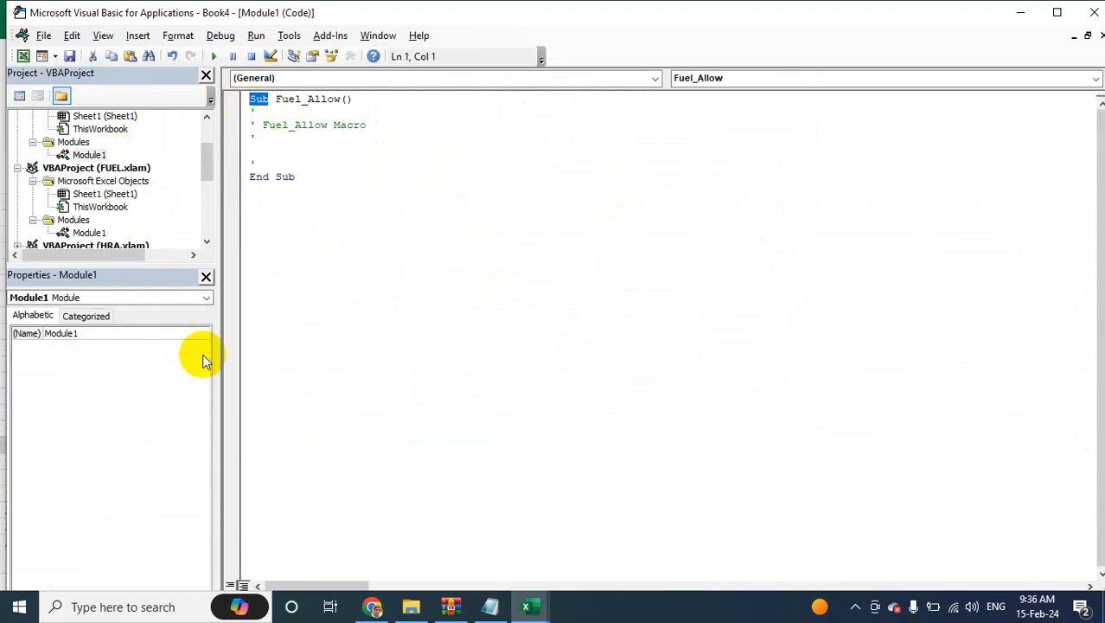
{"action": "type", "text": "Funct"}
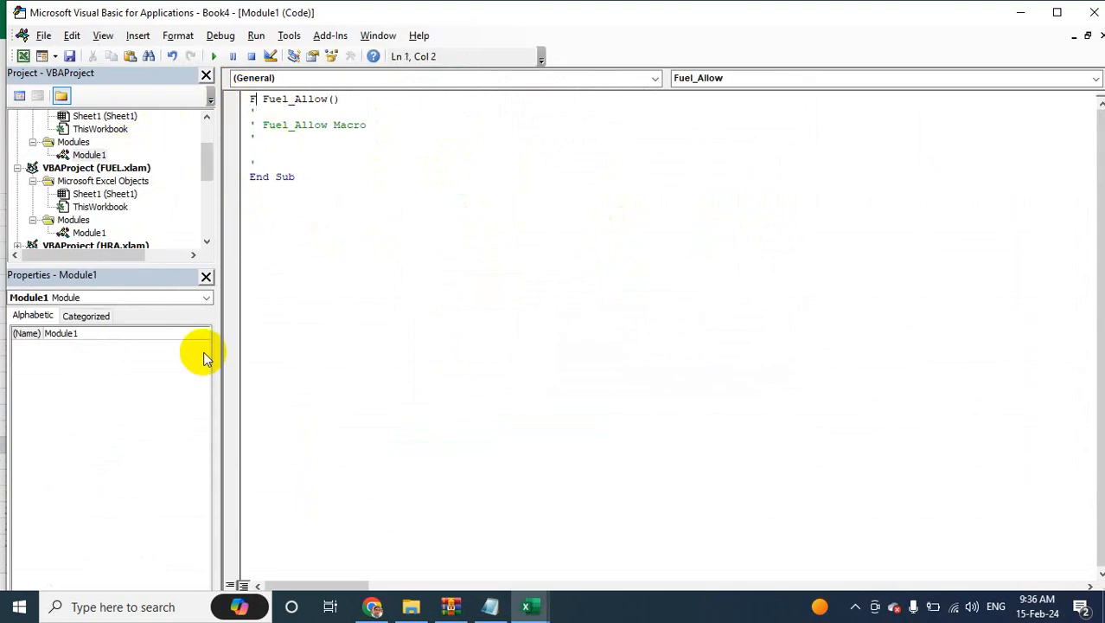
{"action": "type", "text": "ion"}
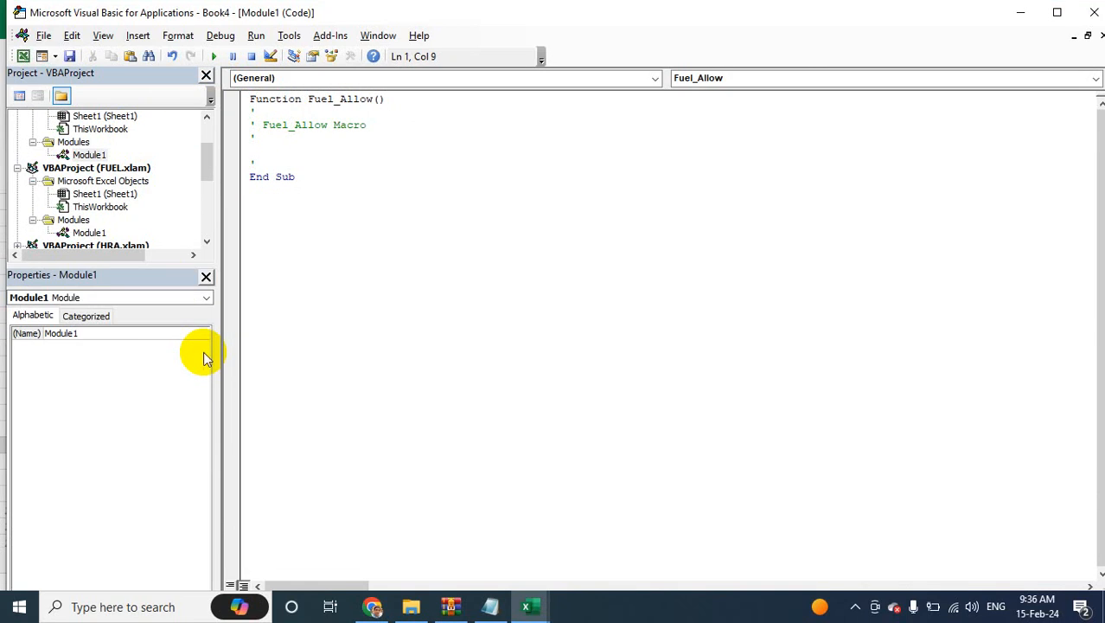
{"action": "left_click", "coordinate": [317, 164]}
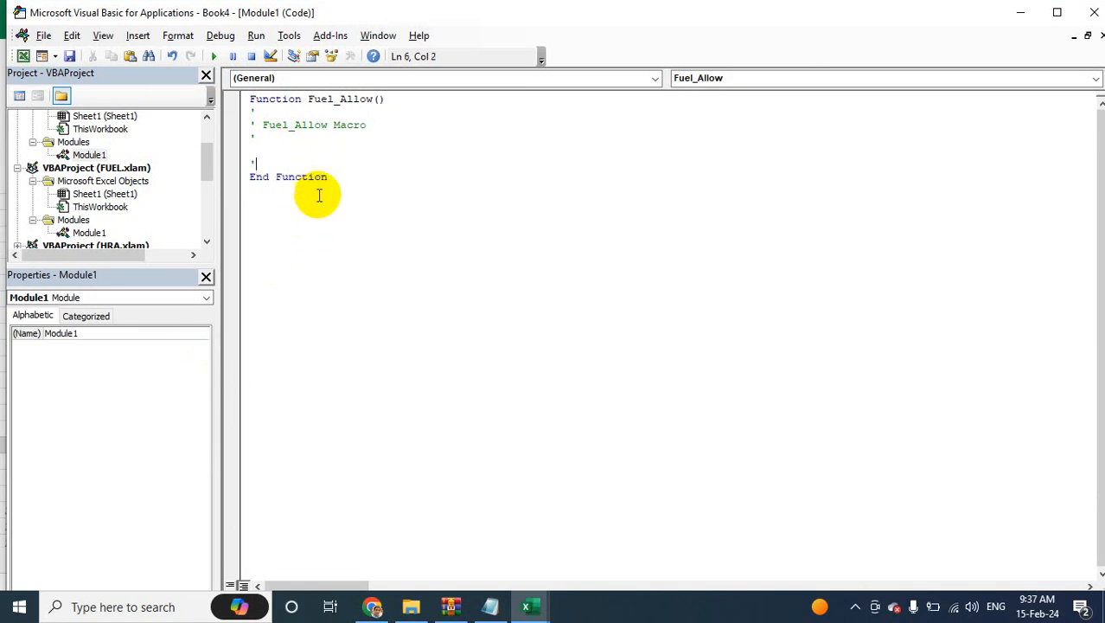
{"action": "left_click_drag", "start_coordinate": [250, 111], "coordinate": [313, 162]}
{"action": "key", "text": "Delete"}
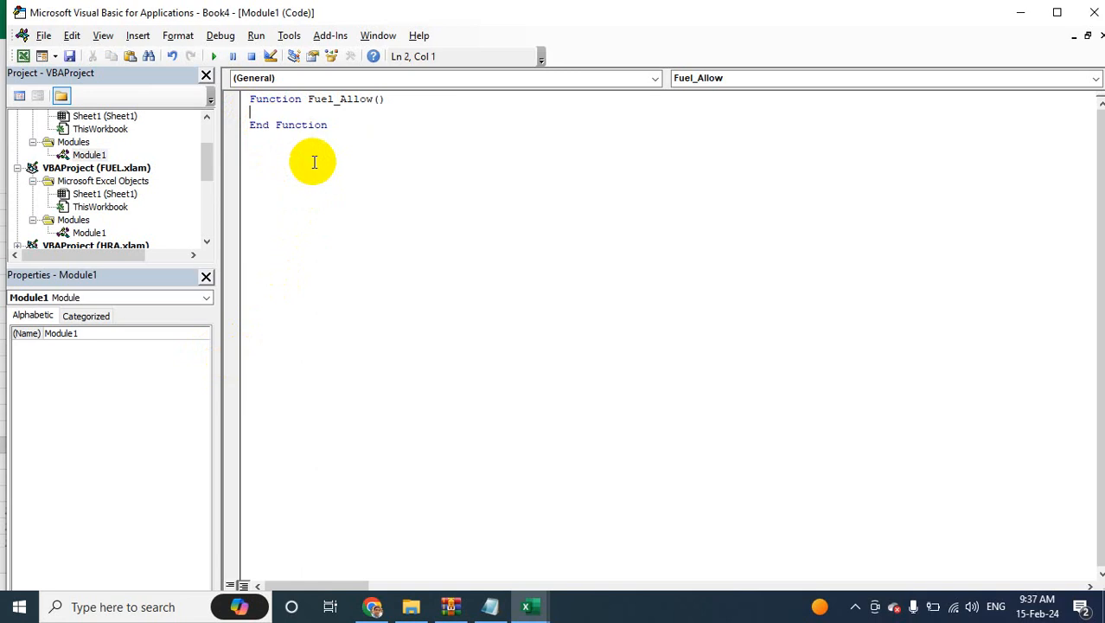
Copy the If block in H3:H12 of Sheet1 and paste it into the body of the Fuel_Allow function.
{"action": "key", "text": "alt+F11"}
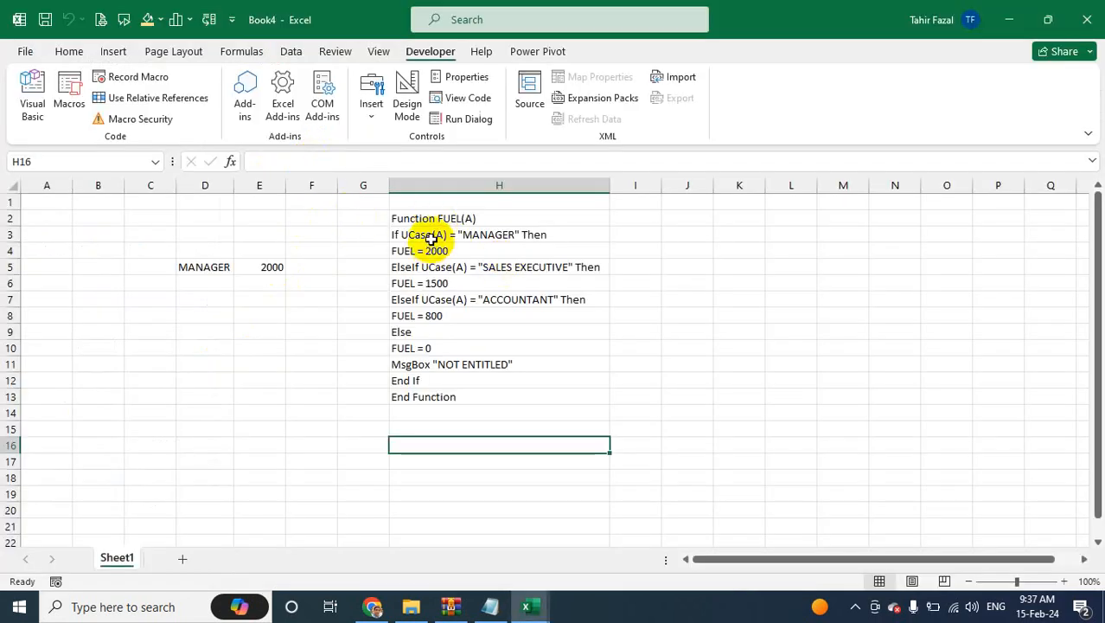
{"action": "double_click", "coordinate": [432, 235]}
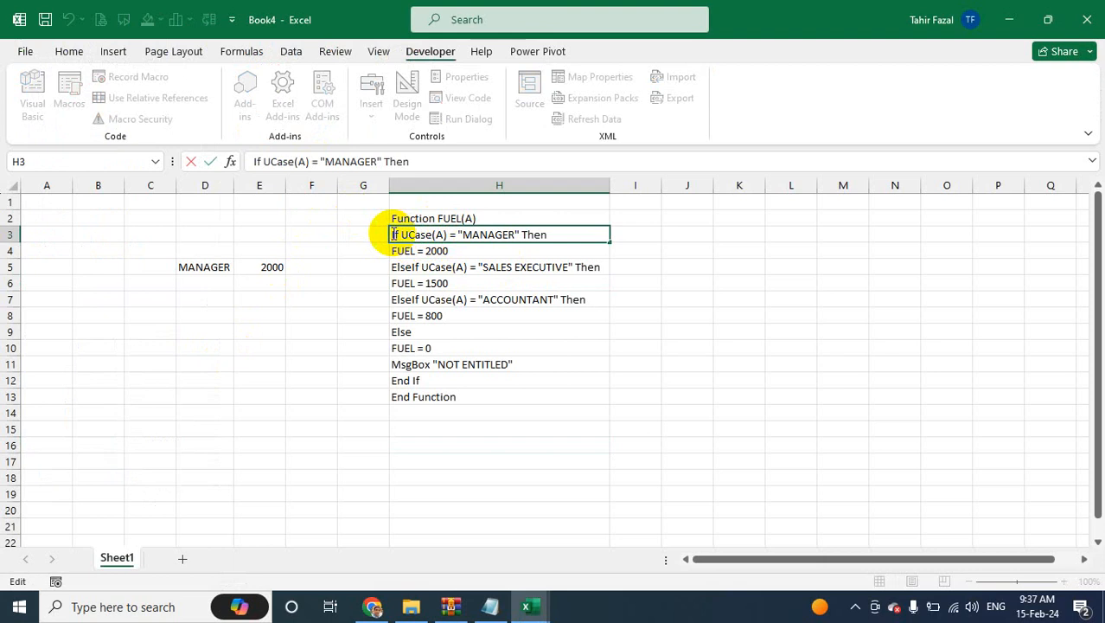
{"action": "left_click_drag", "start_coordinate": [394, 234], "coordinate": [567, 389]}
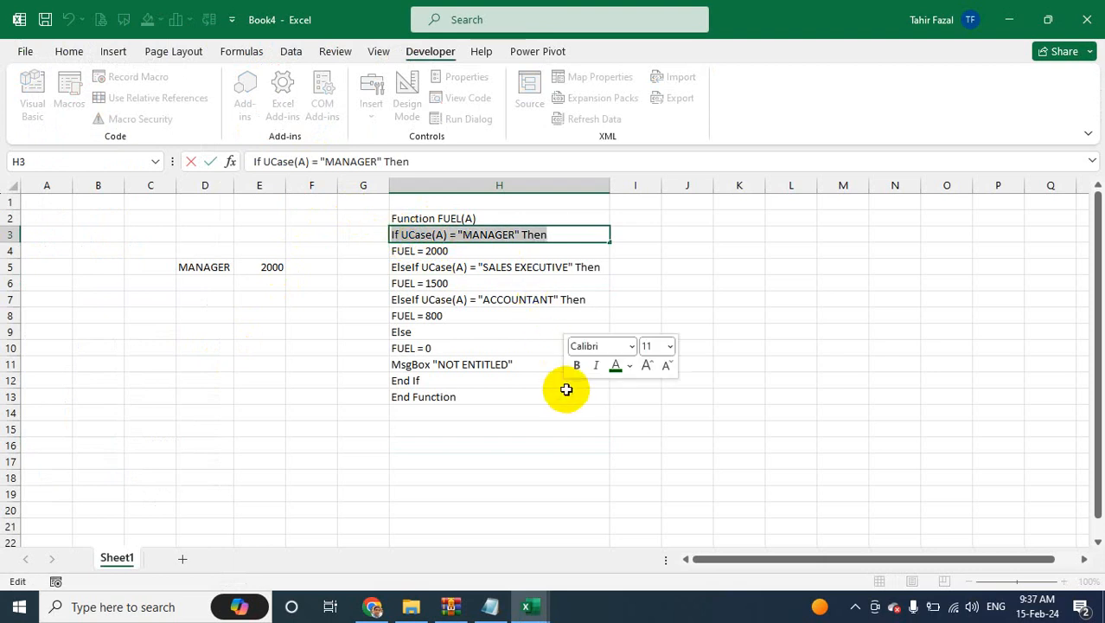
{"action": "key", "text": "Return"}
{"action": "key", "text": "Up"}
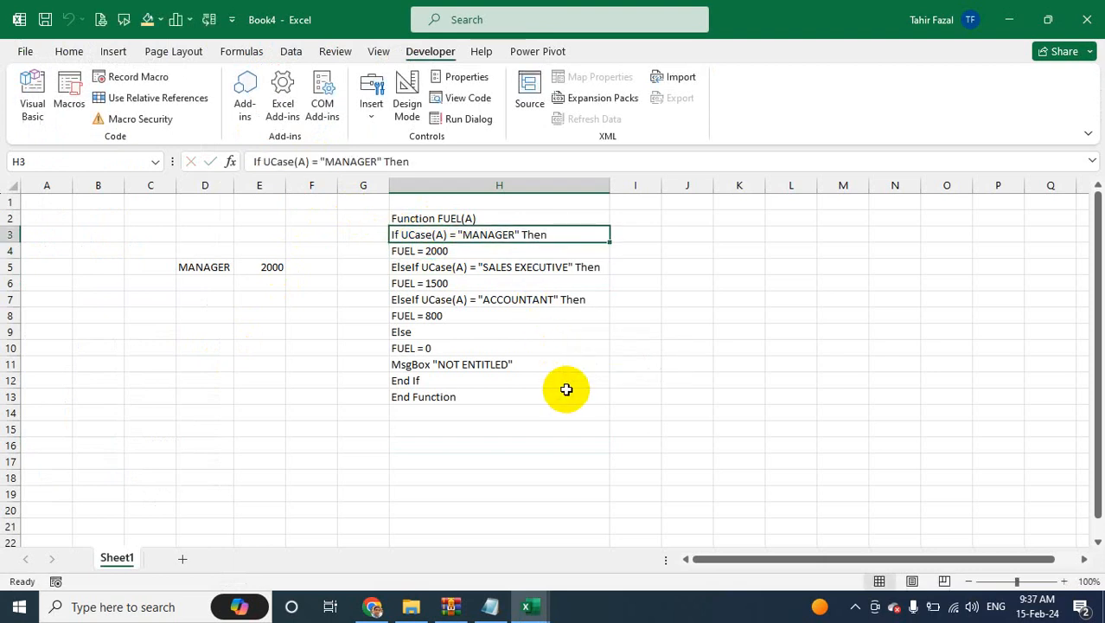
{"action": "key", "text": "shift+Down"}
{"action": "key", "text": "shift+Down"}
{"action": "key", "text": "shift+Down"}
{"action": "key", "text": "shift+Down"}
{"action": "key", "text": "shift+Down"}
{"action": "key", "text": "shift+Down"}
{"action": "key", "text": "shift+Down"}
{"action": "key", "text": "shift+Down"}
{"action": "key", "text": "shift+Down"}
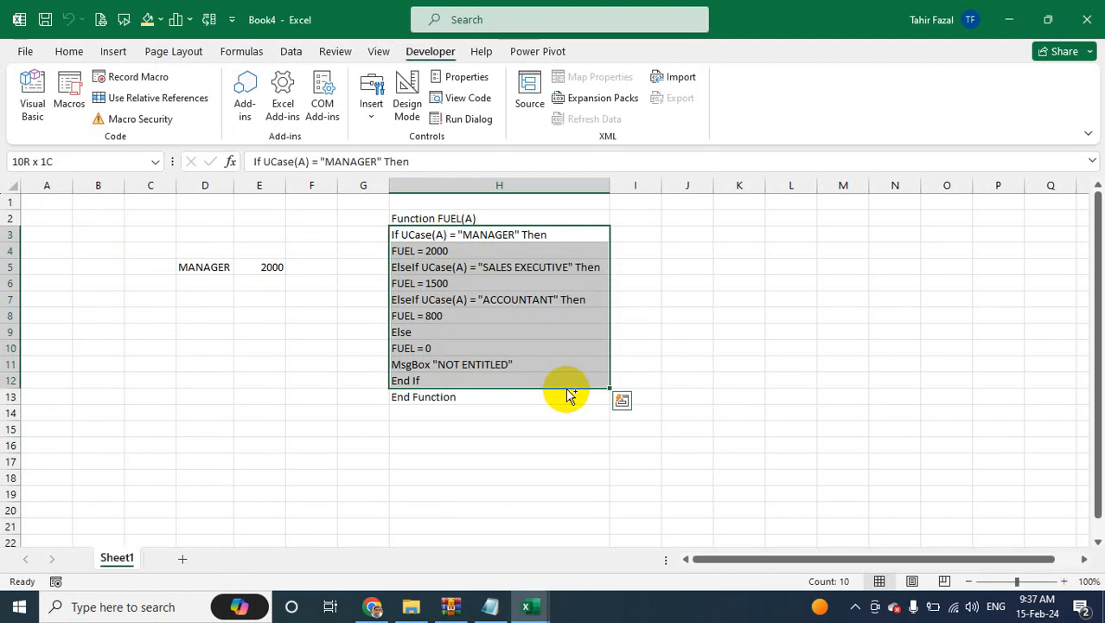
{"action": "key", "text": "ctrl+q"}
{"action": "key", "text": "Escape"}
{"action": "key", "text": "ctrl+c"}
{"action": "key", "text": "alt+F11"}
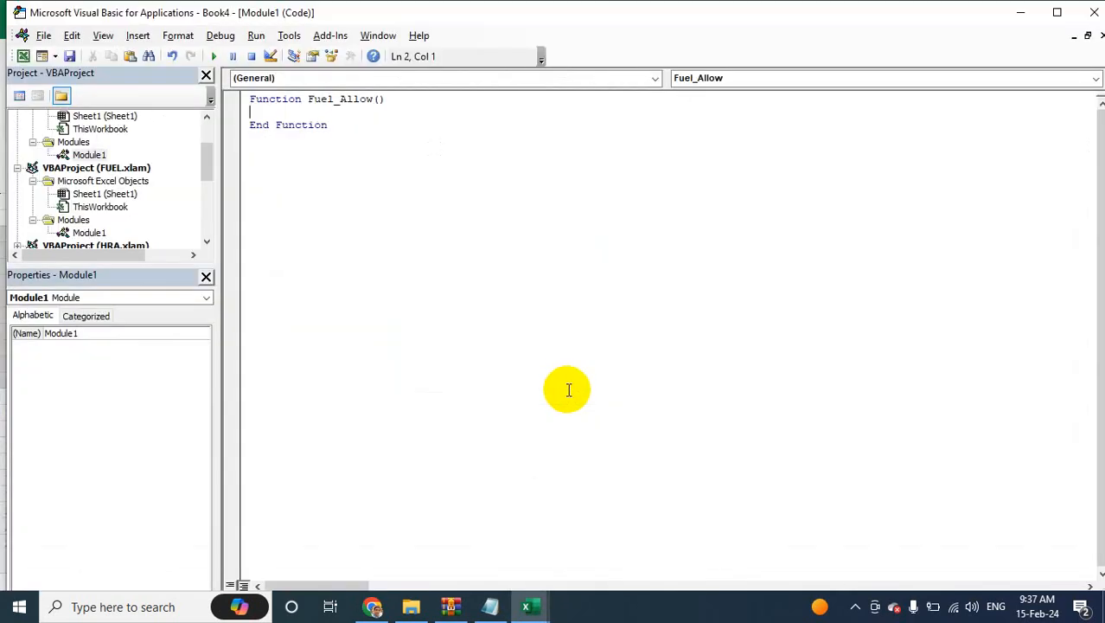
{"action": "key", "text": "ctrl+v"}
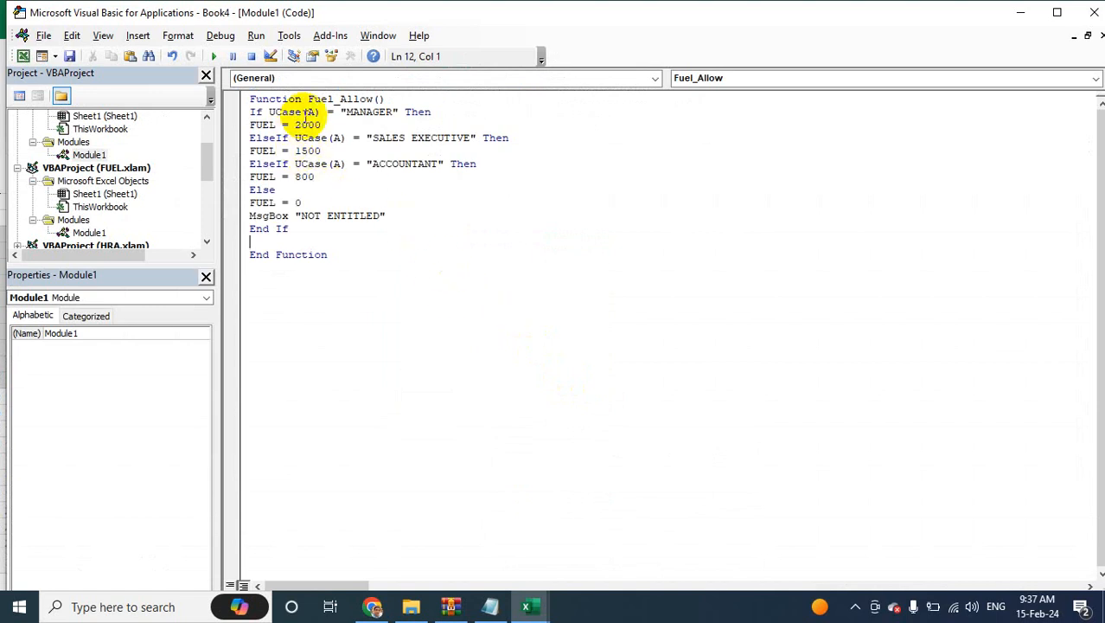
Replace FUEL with Fuel_Allow in the four assignment lines of the function body, leaving the function header as is.
{"action": "left_click_drag", "start_coordinate": [308, 97], "coordinate": [372, 99]}
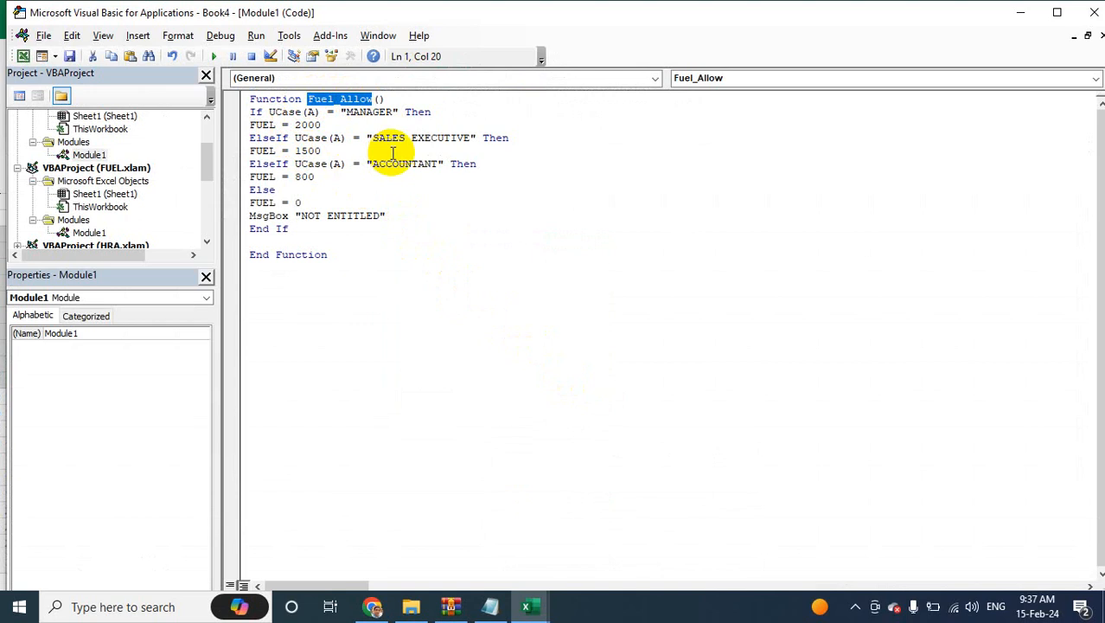
{"action": "key", "text": "Right"}
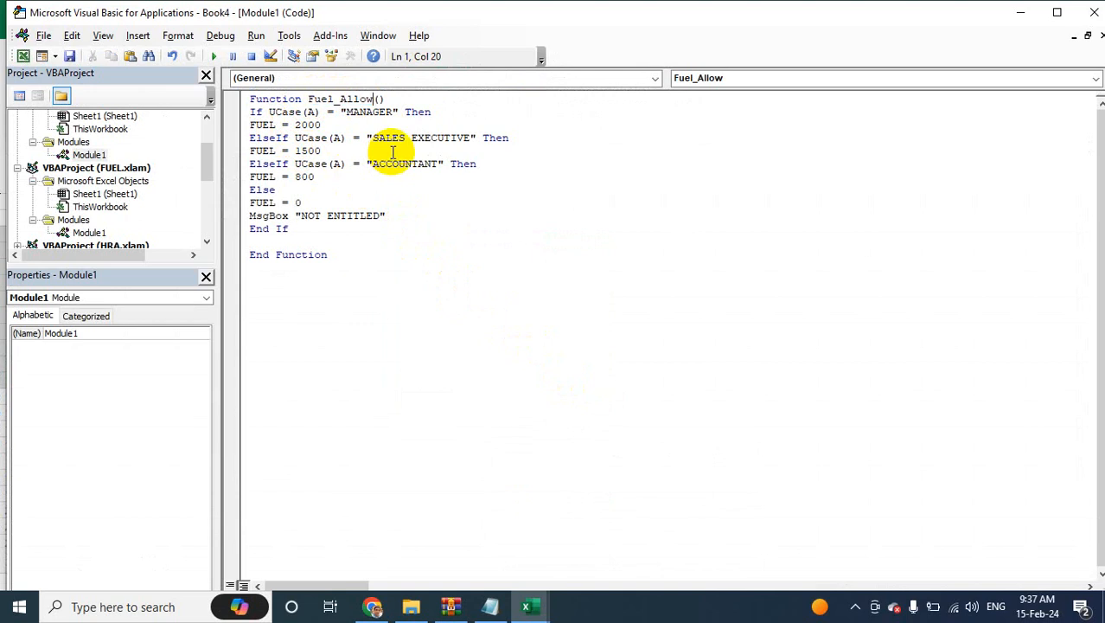
{"action": "key", "text": "ctrl+h"}
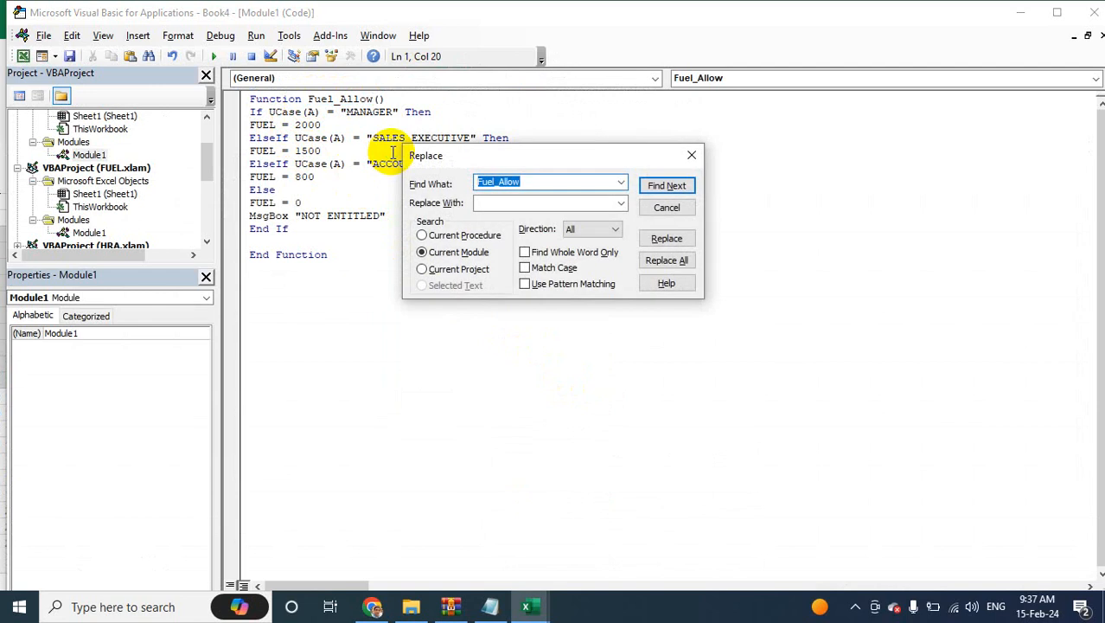
{"action": "key", "text": "Right"}
{"action": "key", "text": "BackSpace"}
{"action": "key", "text": "Tab"}
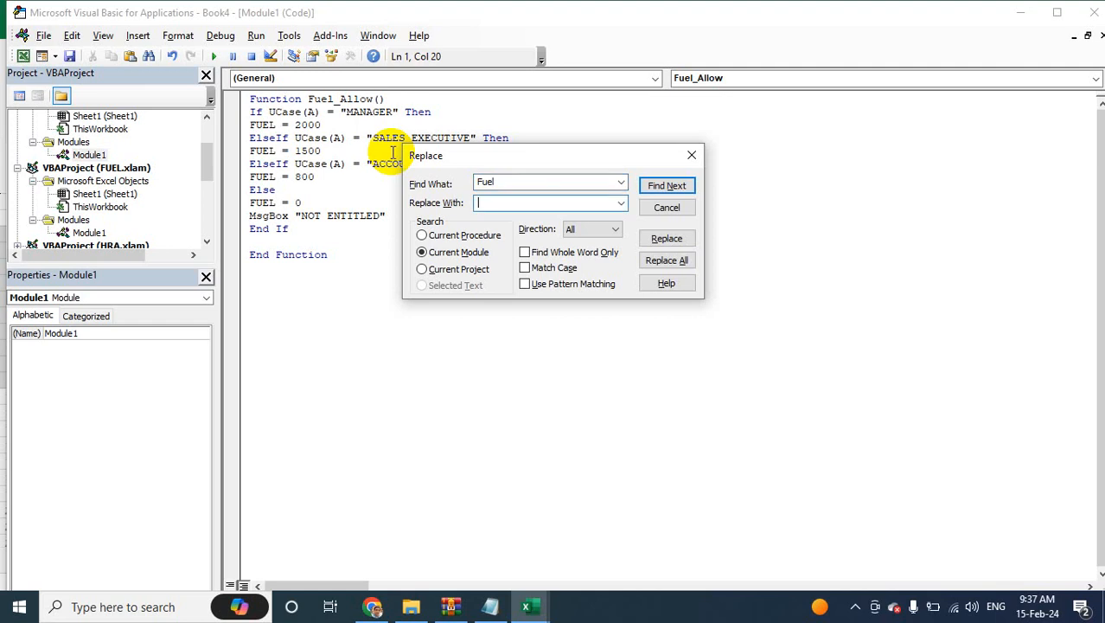
{"action": "key", "text": "ctrl+v"}
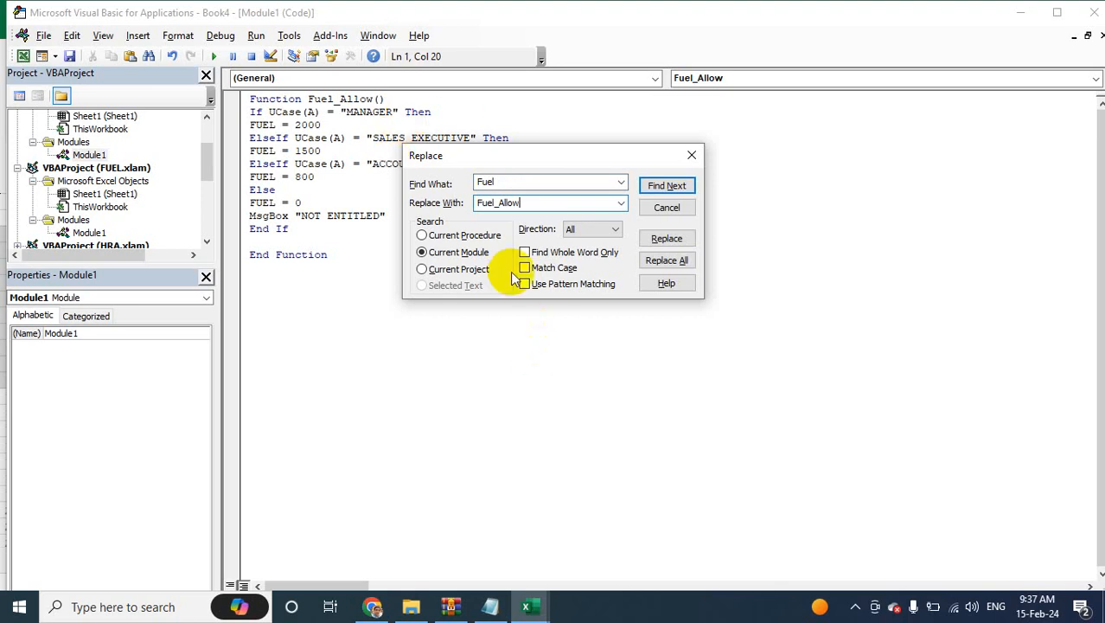
{"action": "left_click", "coordinate": [667, 240]}
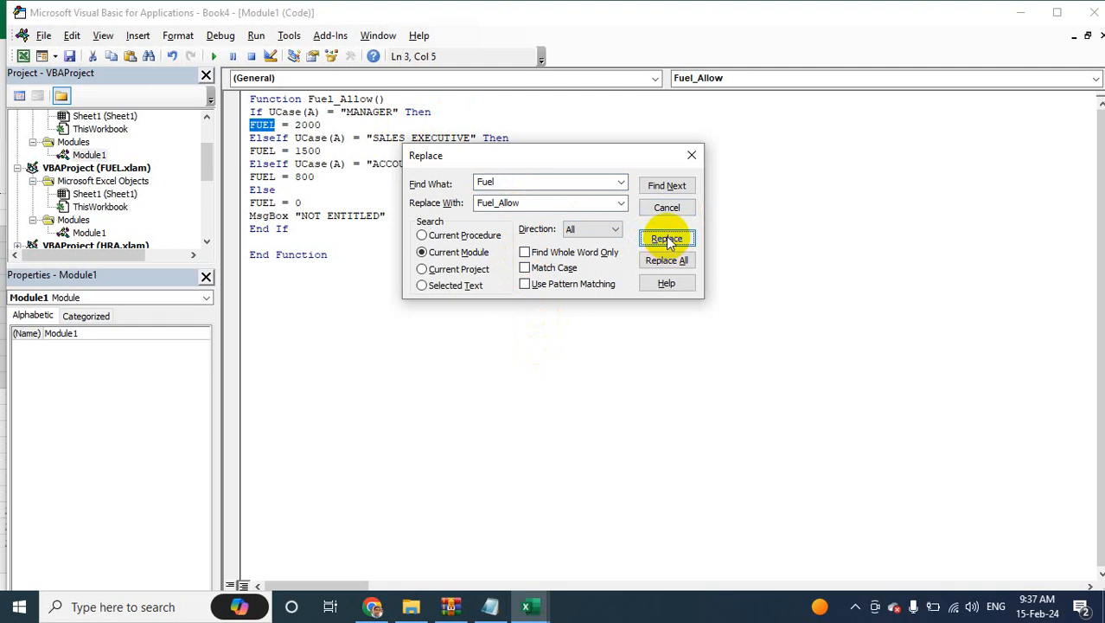
{"action": "left_click", "coordinate": [667, 240]}
{"action": "left_click", "coordinate": [667, 240]}
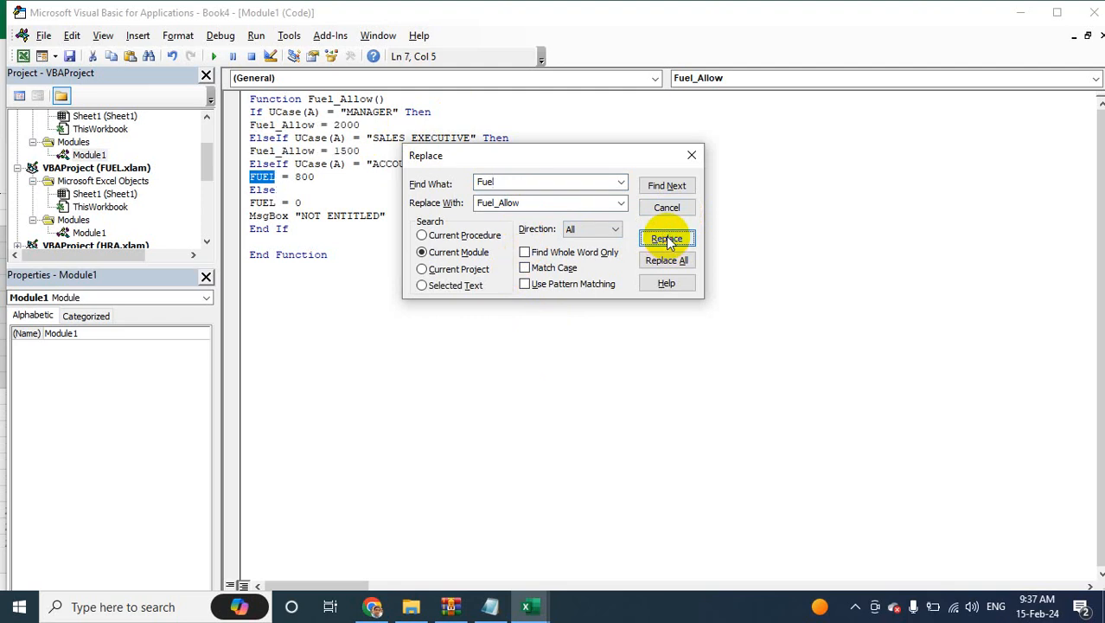
{"action": "left_click", "coordinate": [666, 240]}
{"action": "left_click", "coordinate": [667, 240]}
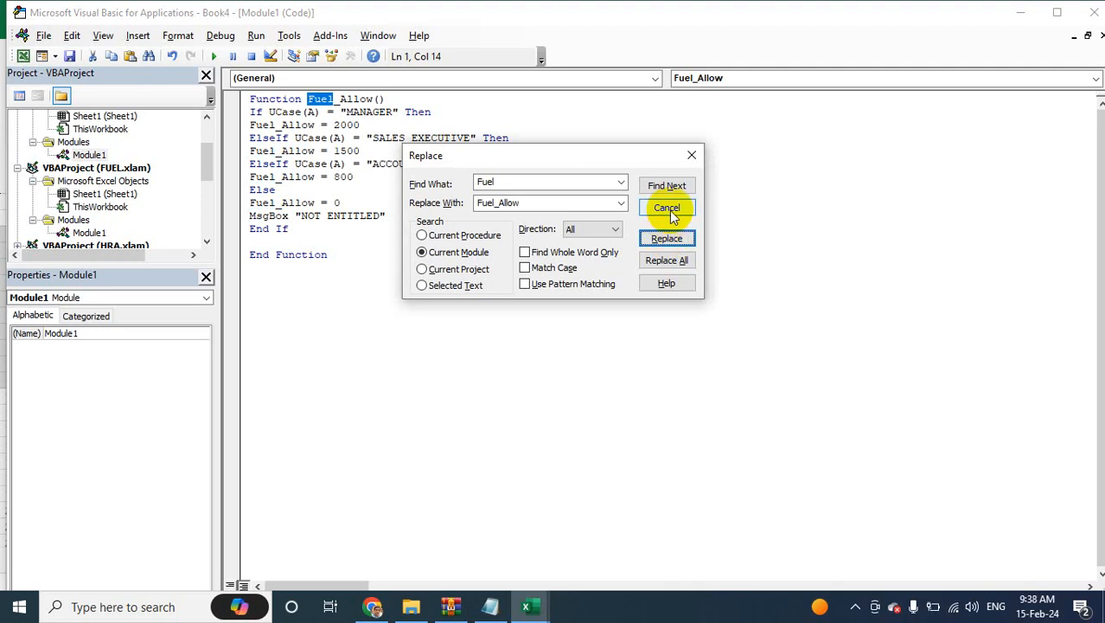
{"action": "left_click", "coordinate": [666, 209]}
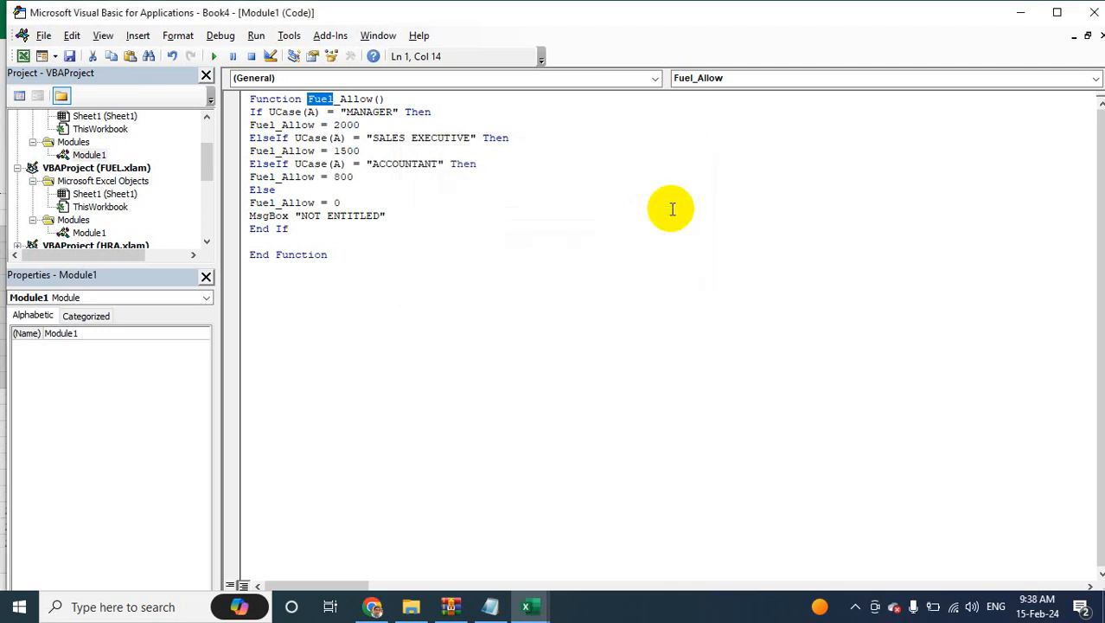
Delete the blank line between End If and End Function.
{"action": "left_click", "coordinate": [377, 273]}
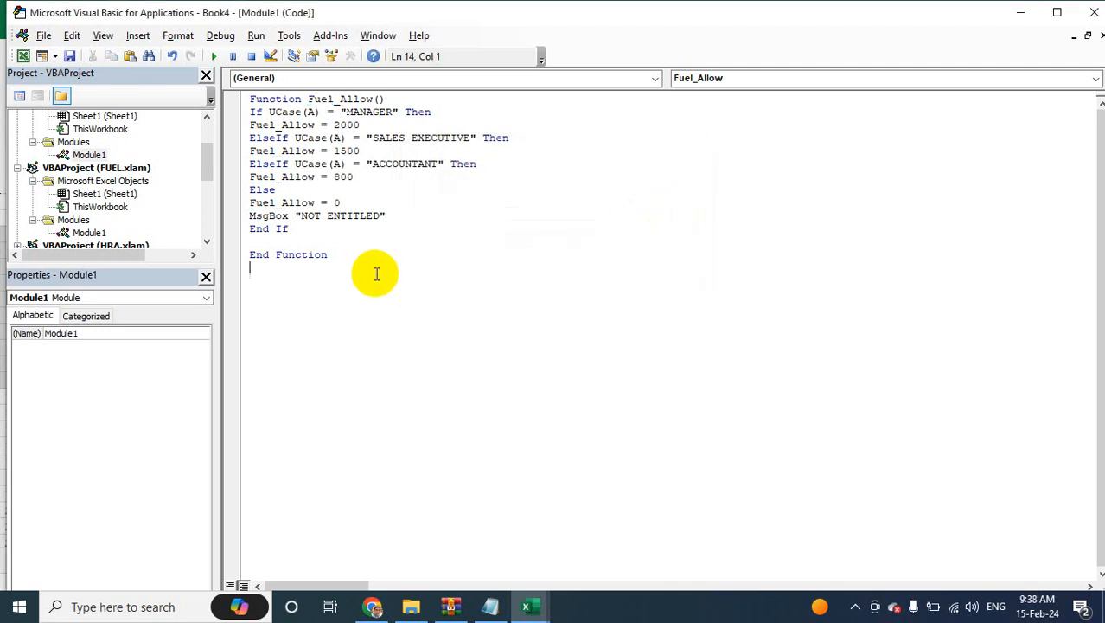
{"action": "left_click", "coordinate": [292, 237]}
{"action": "key", "text": "Delete"}
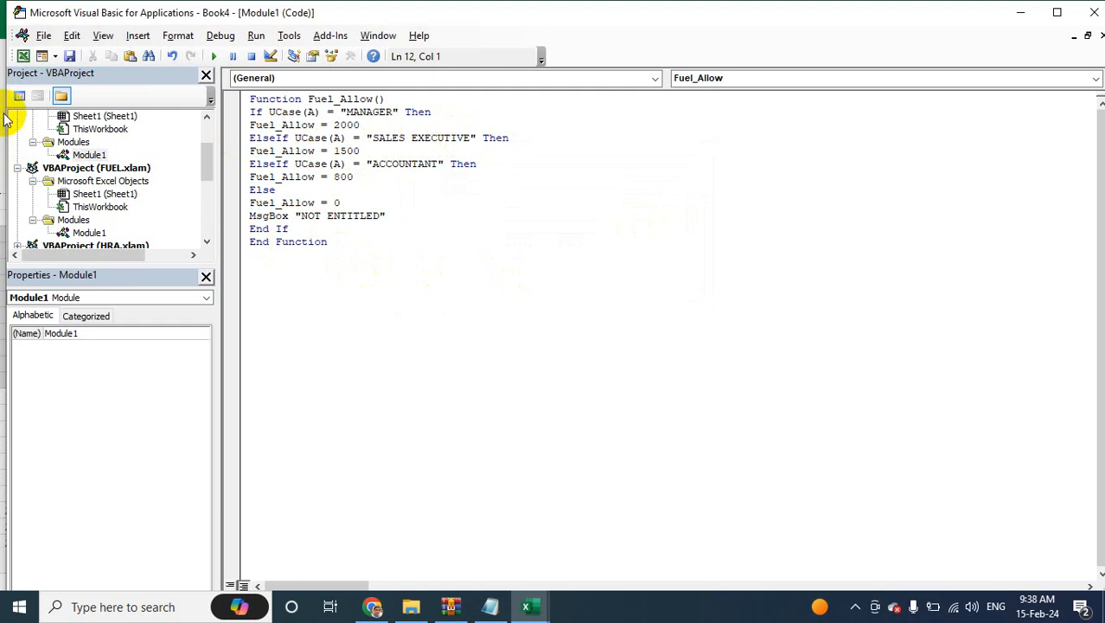
Save the workbook as an Excel Add-in named Fuel_Allow.xlam in the AddIns folder.
{"action": "left_click", "coordinate": [70, 56]}
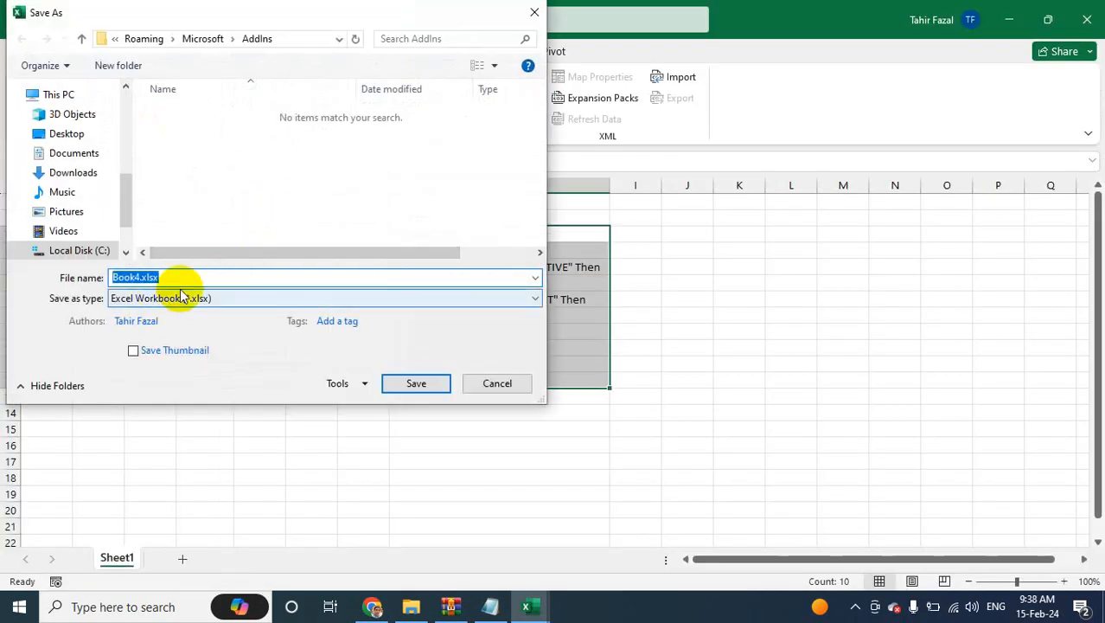
{"action": "type", "text": "Fu"}
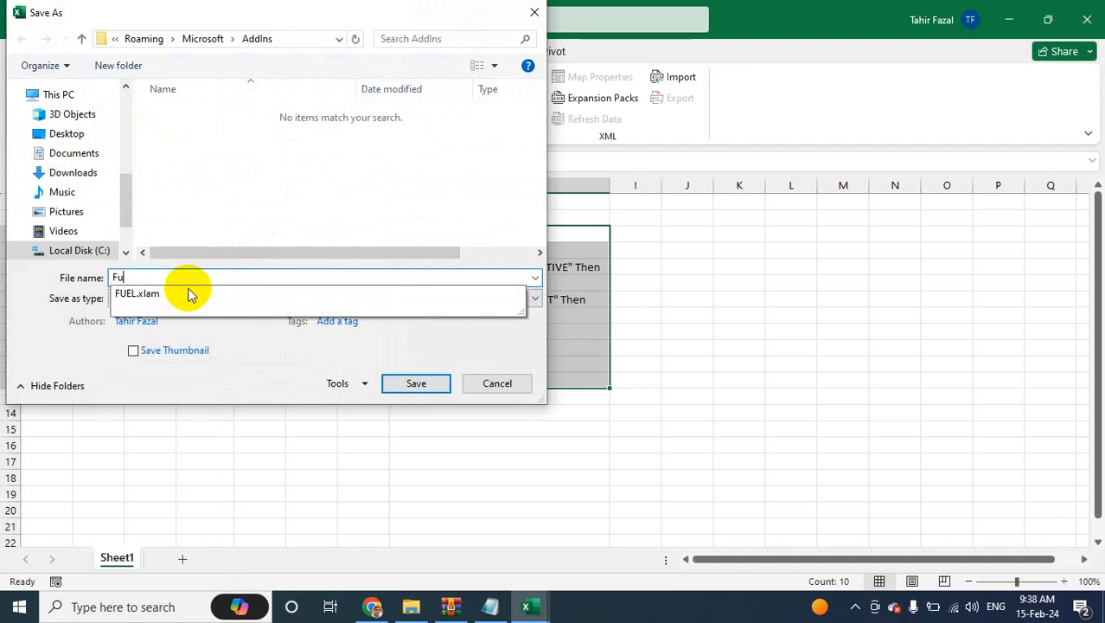
{"action": "type", "text": "el_Allow"}
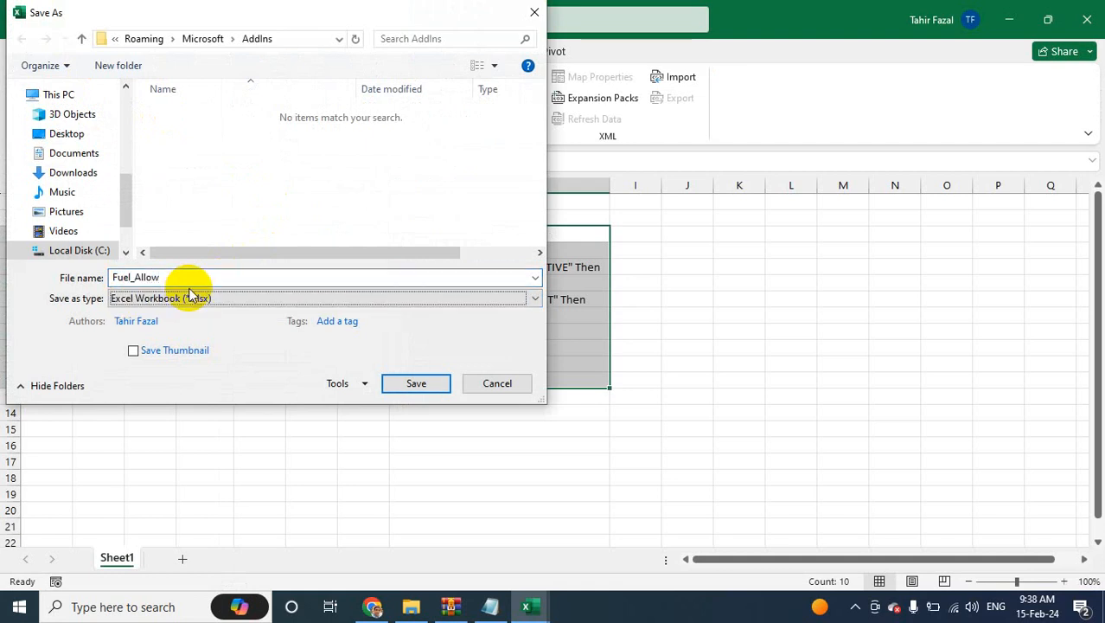
{"action": "left_click", "coordinate": [190, 297]}
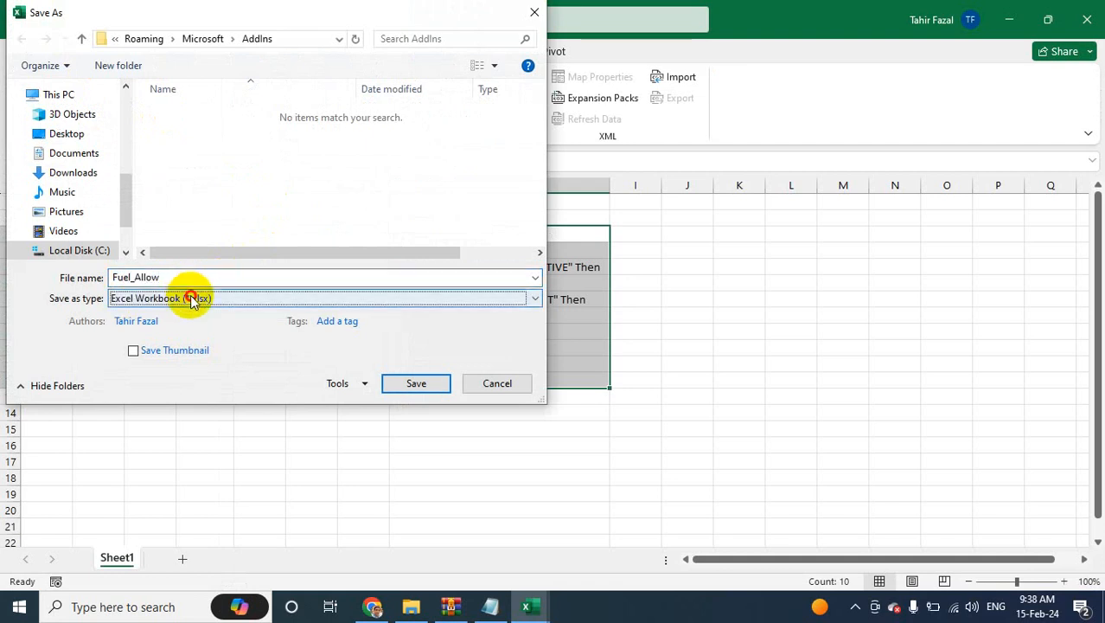
{"action": "left_click", "coordinate": [173, 289]}
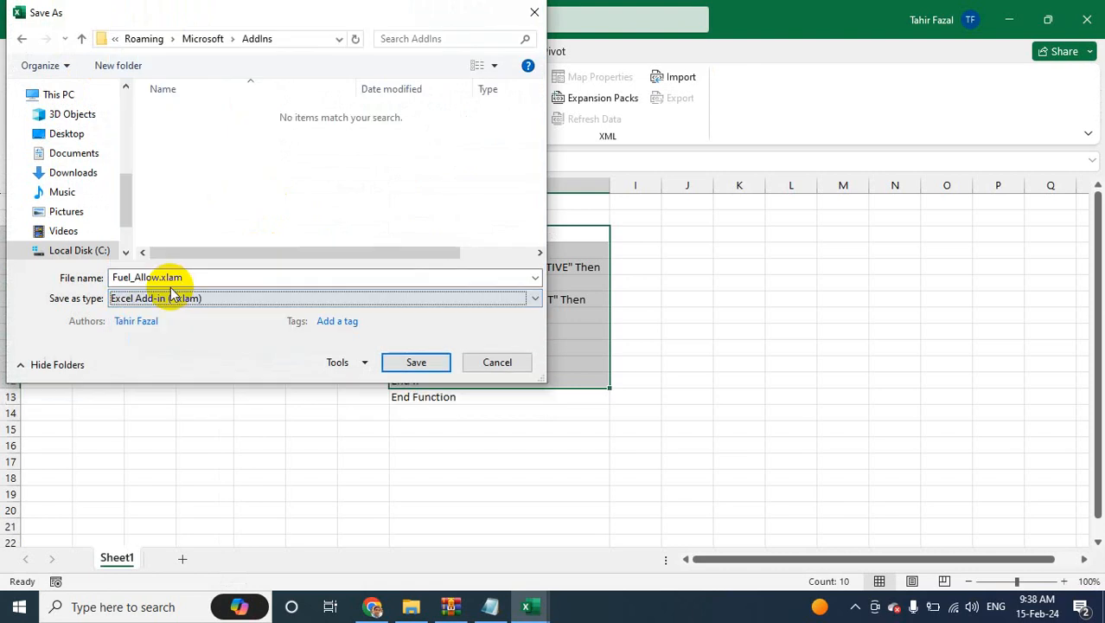
{"action": "left_click", "coordinate": [420, 362]}
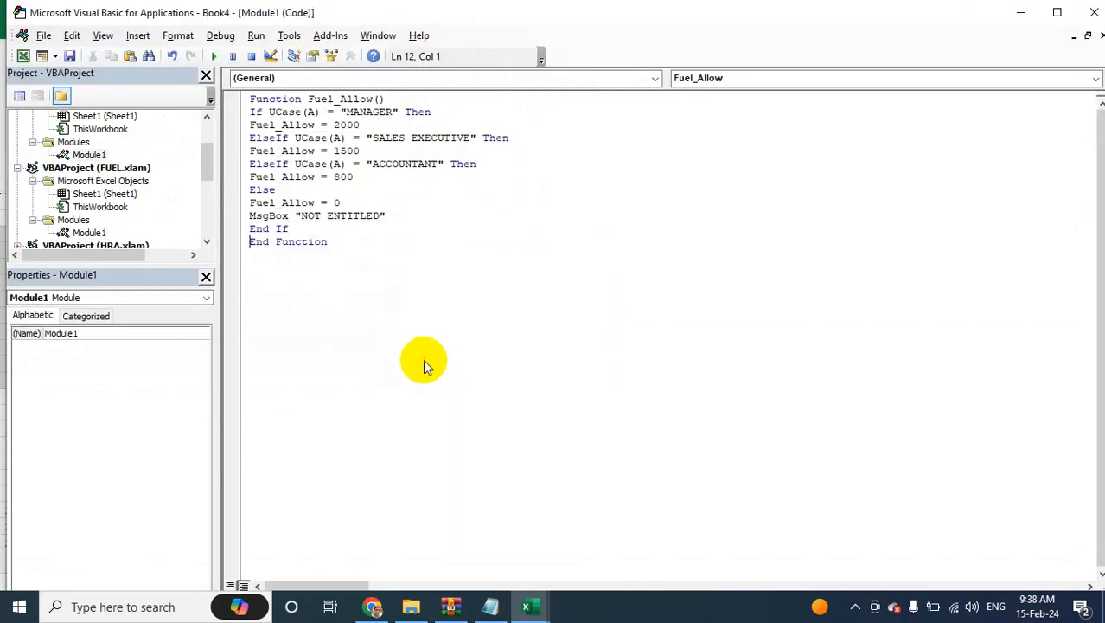
Return to Sheet1 and enter the formula =Fuel_Allow(D5) in cell E5.
{"action": "left_click", "coordinate": [22, 55]}
{"action": "left_click", "coordinate": [275, 264]}
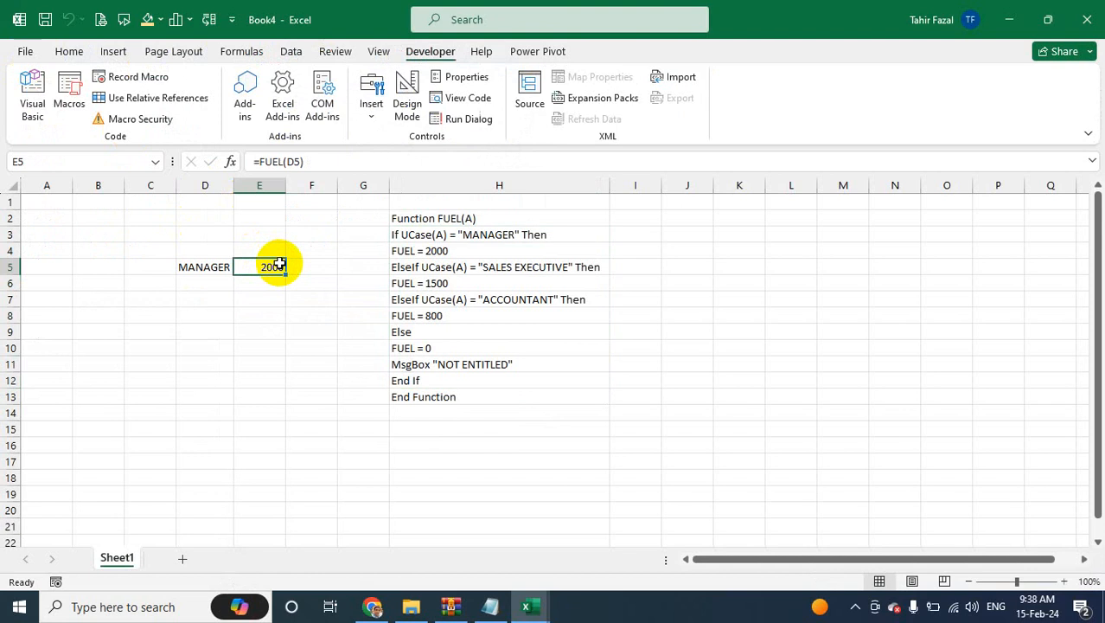
{"action": "type", "text": "=Fuel"}
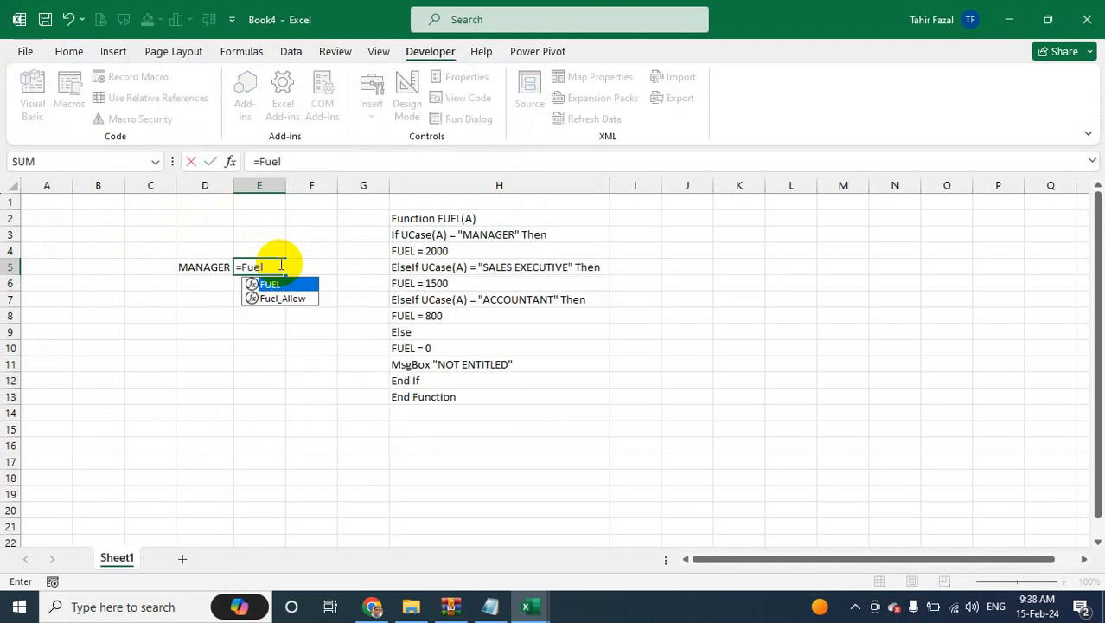
{"action": "key", "text": "Down"}
{"action": "key", "text": "Tab"}
{"action": "key", "text": "Left"}
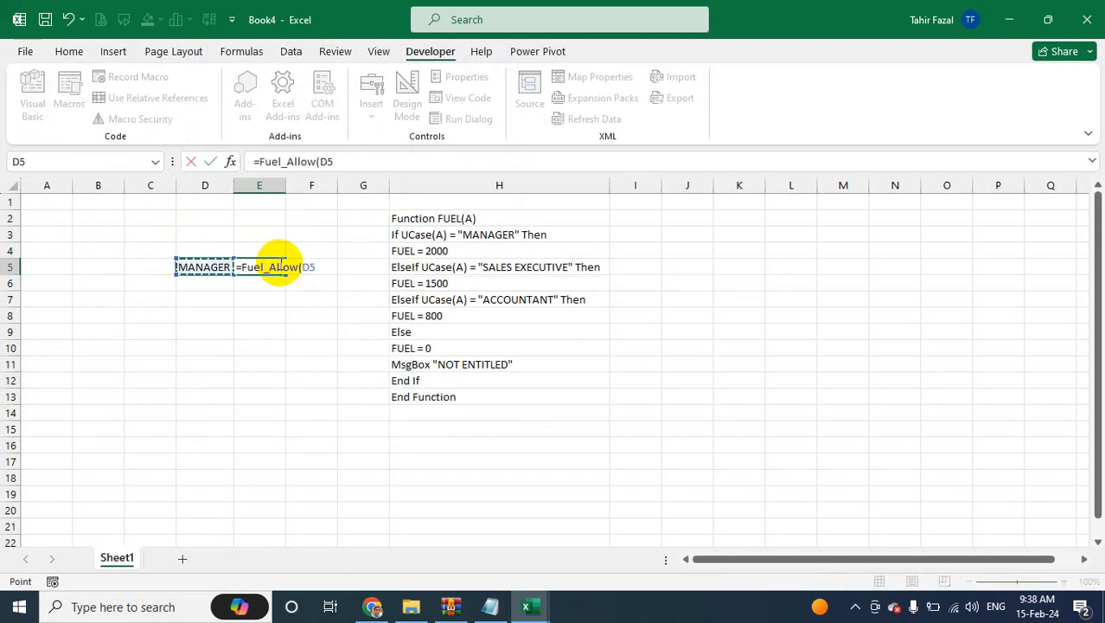
{"action": "key", "text": "Return"}
{"action": "left_click", "coordinate": [279, 264]}
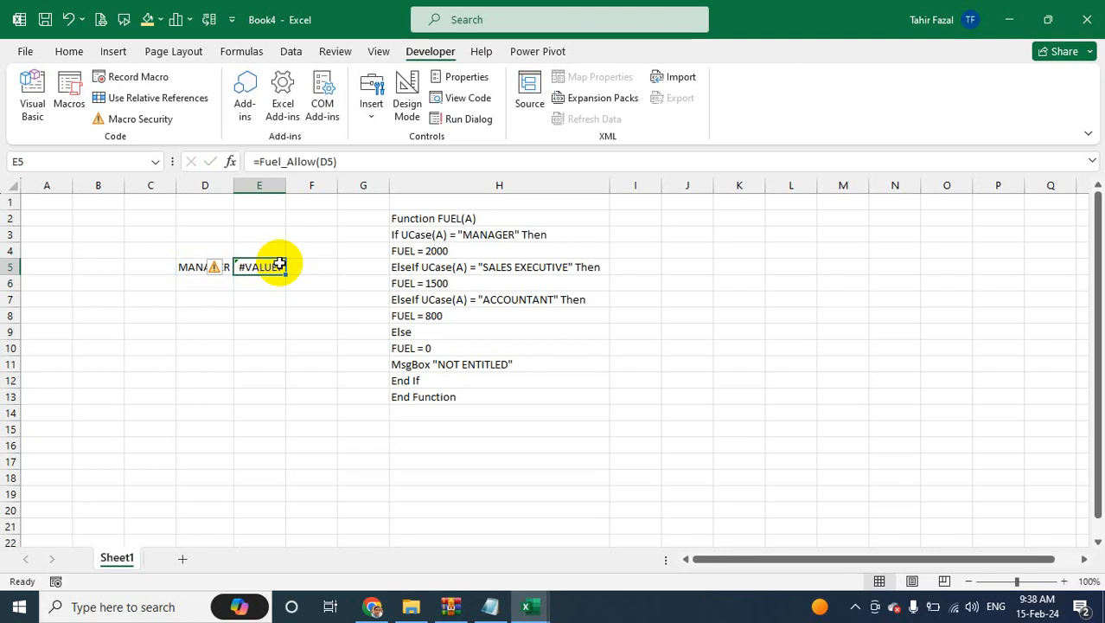
Reopen the function's code in the Visual Basic editor and retype Fuel_Allow as the assigned name in the MANAGER branch.
{"action": "left_click", "coordinate": [29, 91]}
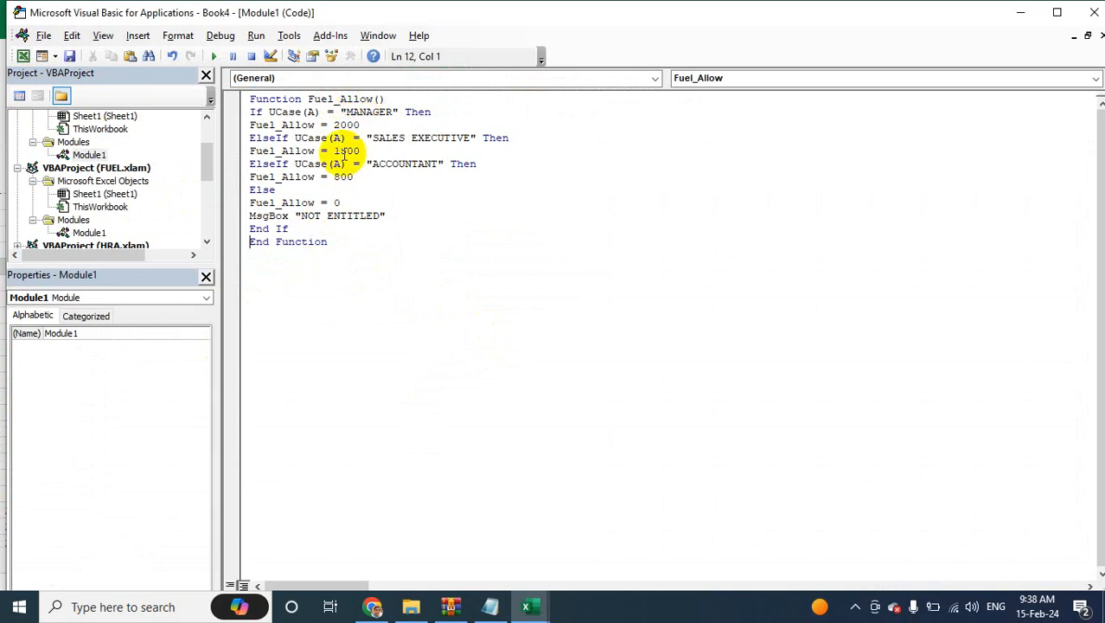
{"action": "left_click", "coordinate": [307, 230]}
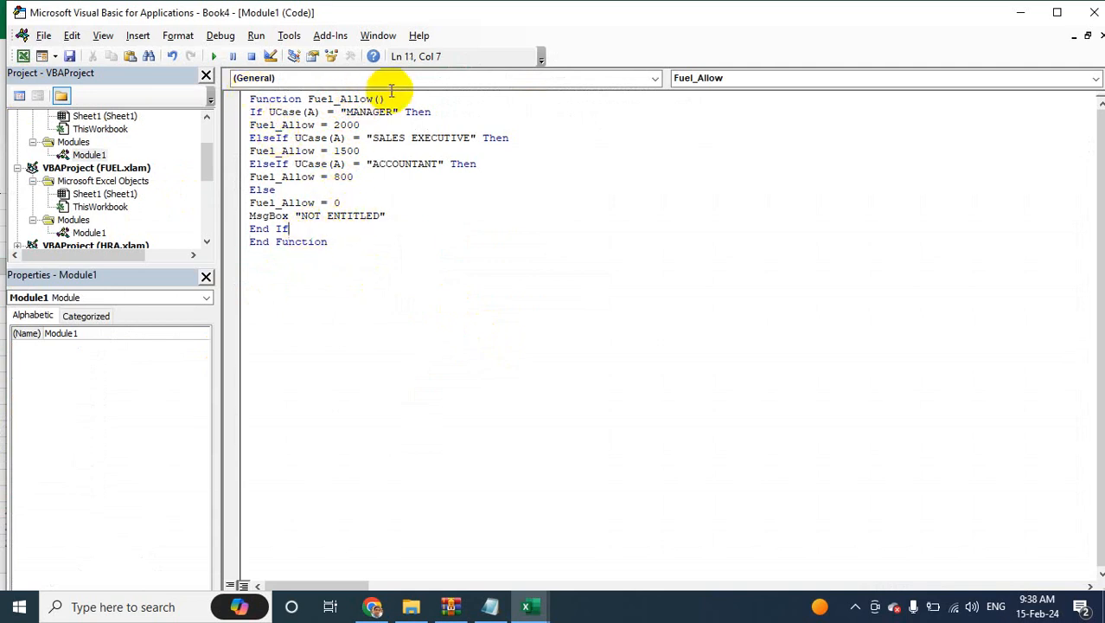
{"action": "left_click", "coordinate": [319, 125]}
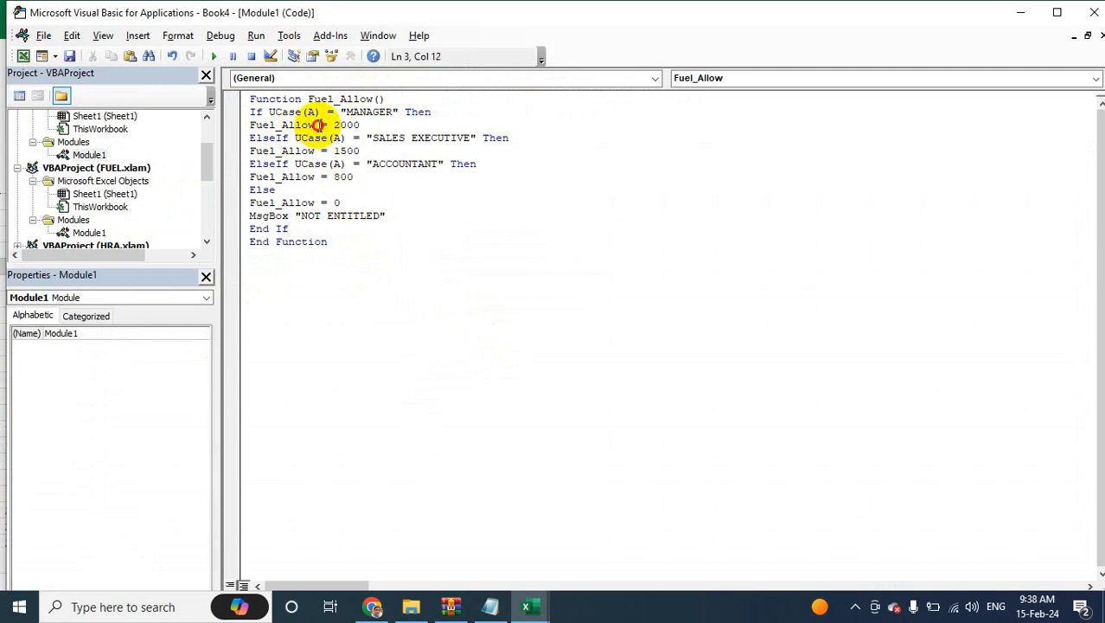
{"action": "left_click", "coordinate": [311, 125]}
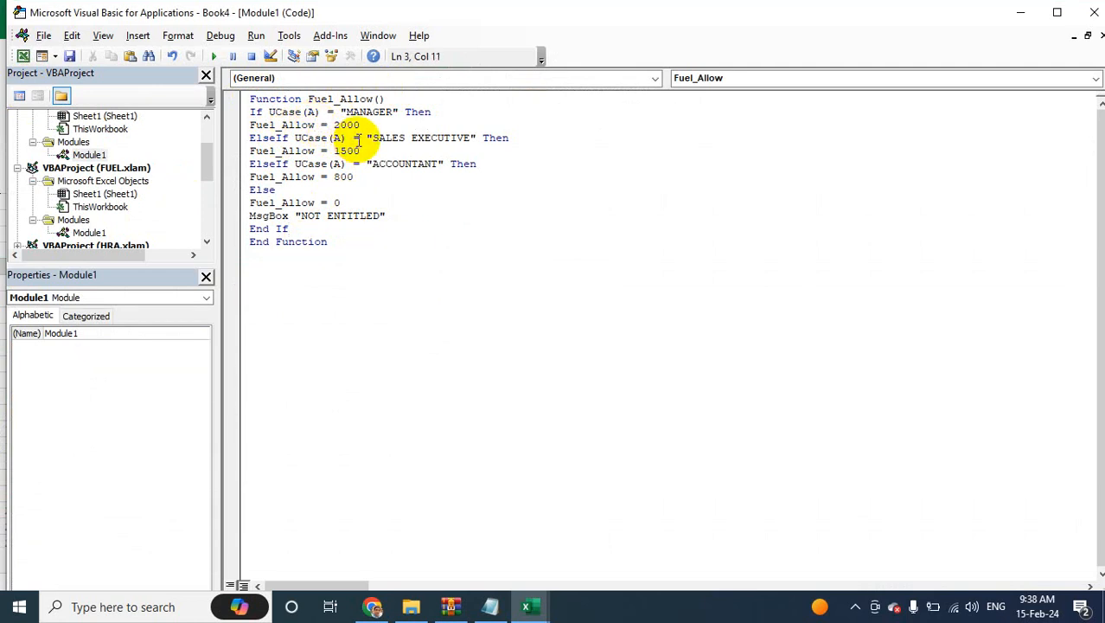
{"action": "left_click", "coordinate": [317, 150]}
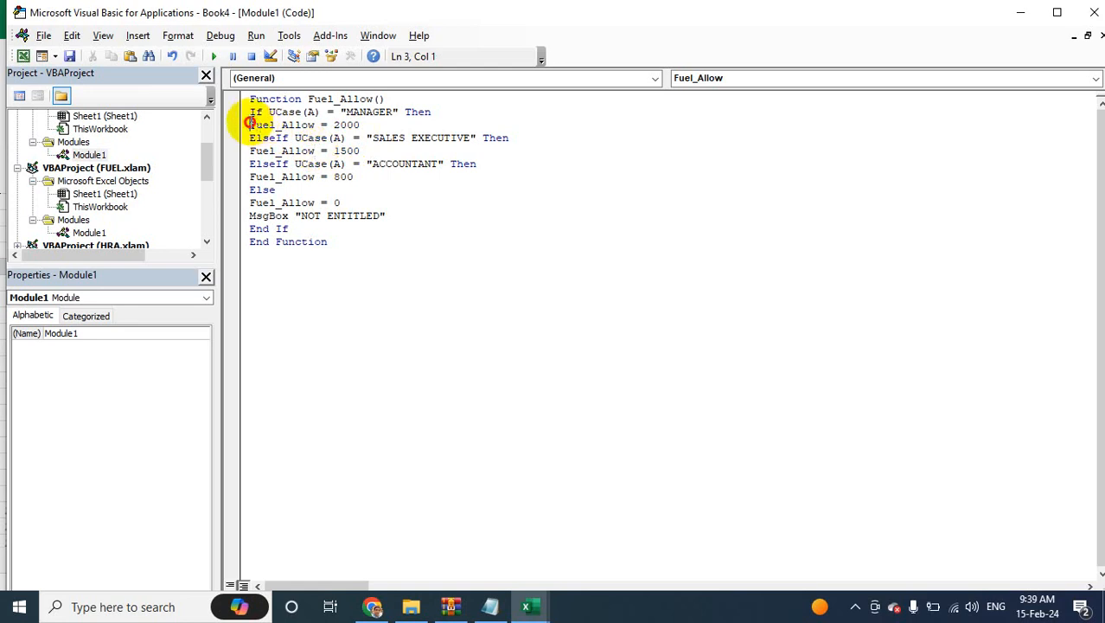
{"action": "left_click_drag", "start_coordinate": [249, 124], "coordinate": [319, 124]}
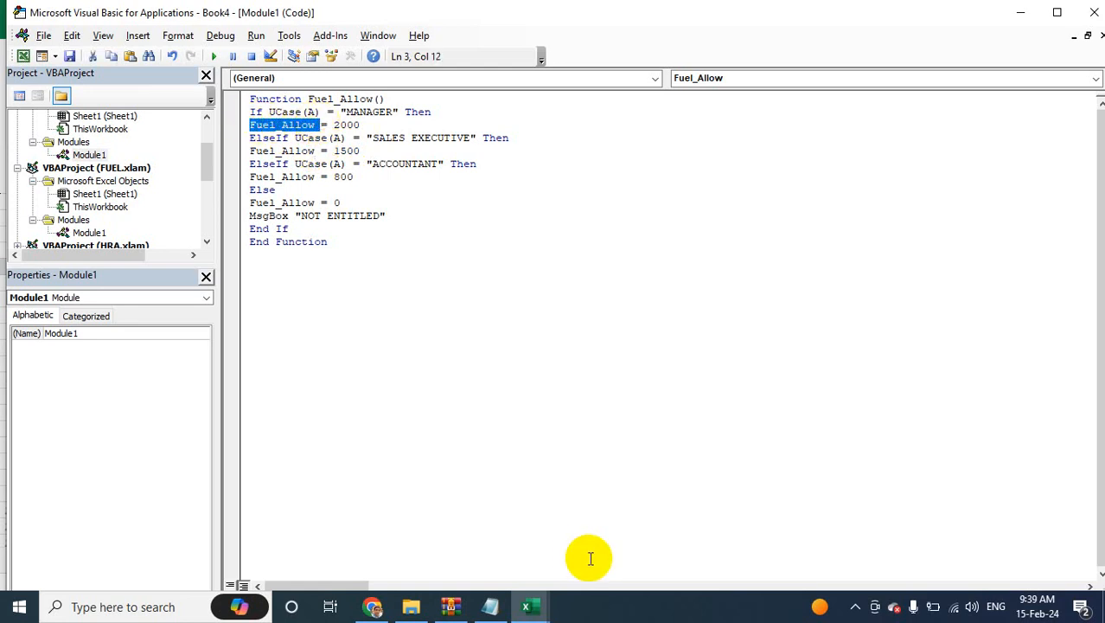
{"action": "type", "text": "Fuel"}
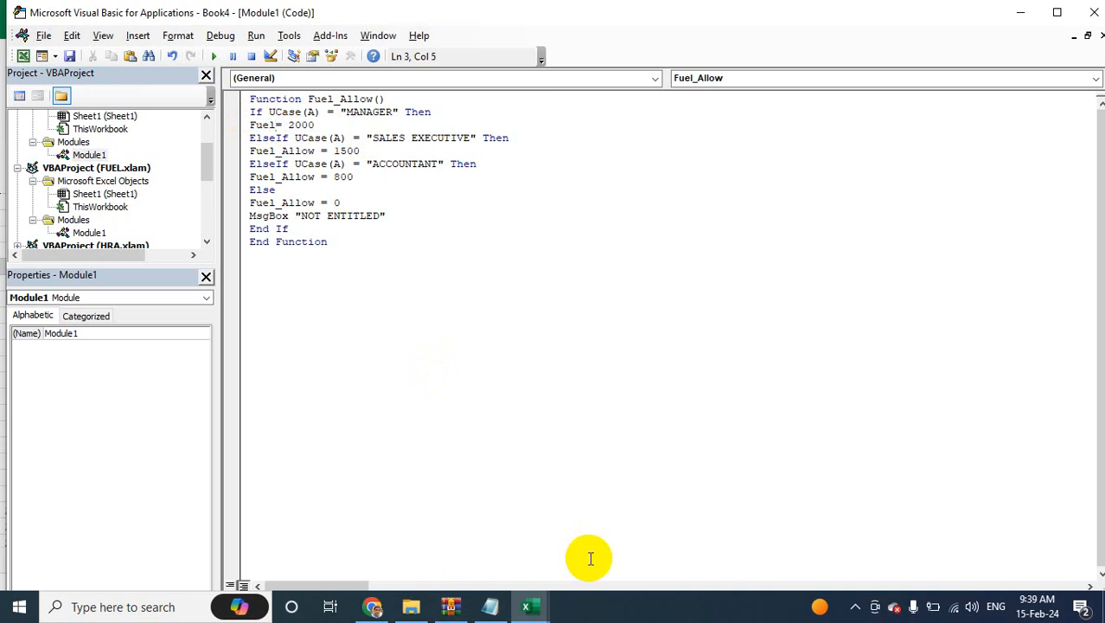
{"action": "type", "text": "_Allow"}
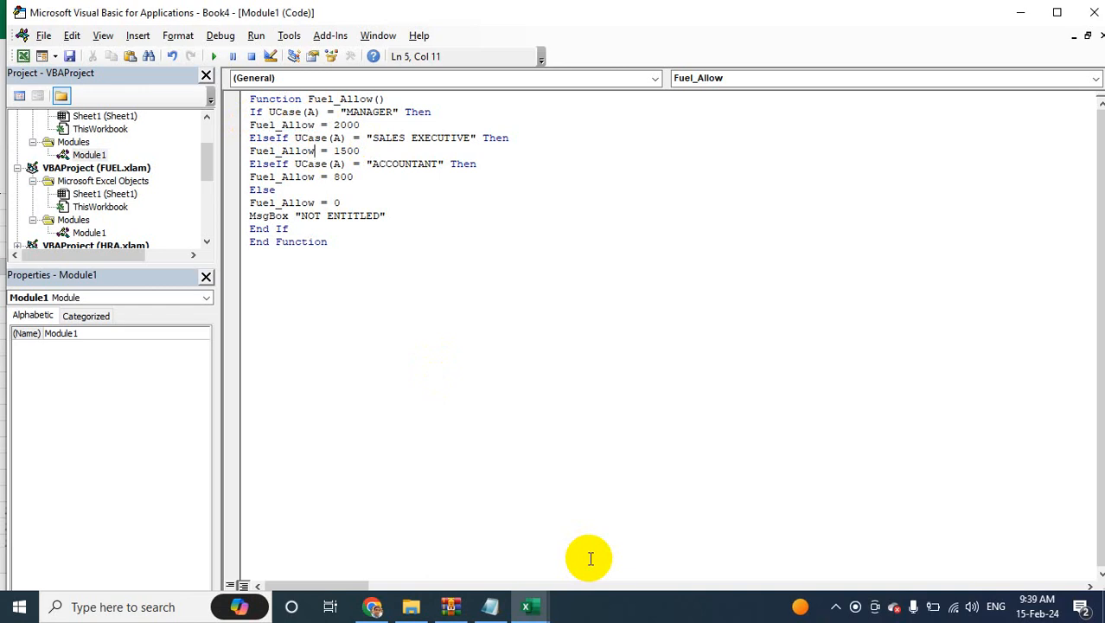
Delete and retype Fuel_Allow as the assigned name in the SALES EXECUTIVE branch.
{"action": "key", "text": "BackSpace"}
{"action": "key", "text": "BackSpace"}
{"action": "key", "text": "BackSpace"}
{"action": "key", "text": "BackSpace"}
{"action": "key", "text": "BackSpace"}
{"action": "key", "text": "BackSpace"}
{"action": "key", "text": "BackSpace"}
{"action": "key", "text": "BackSpace"}
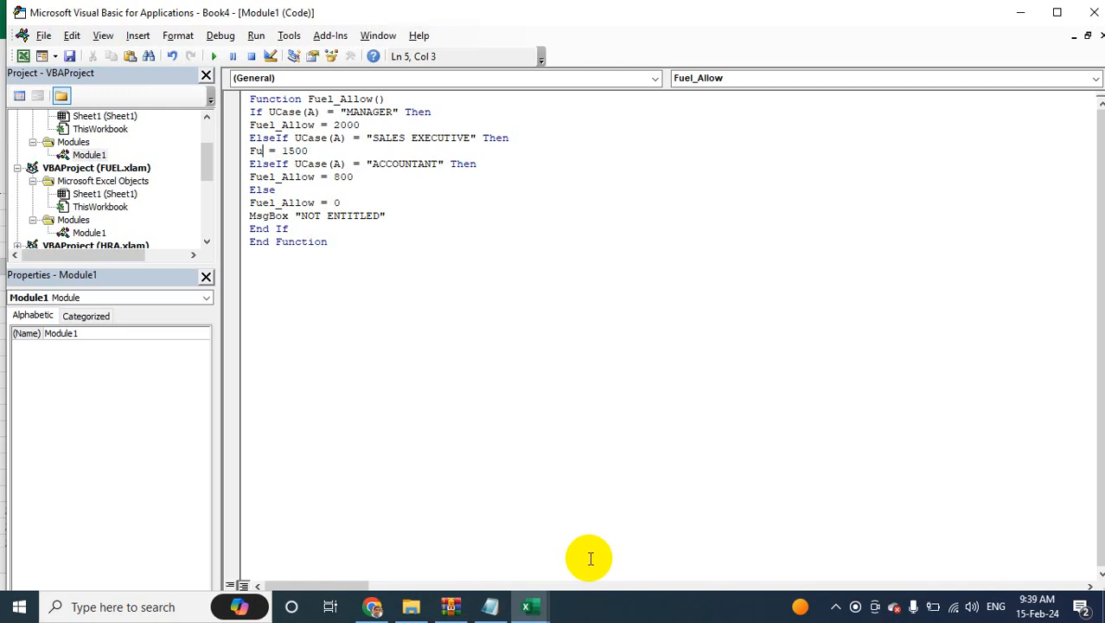
{"action": "key", "text": "BackSpace"}
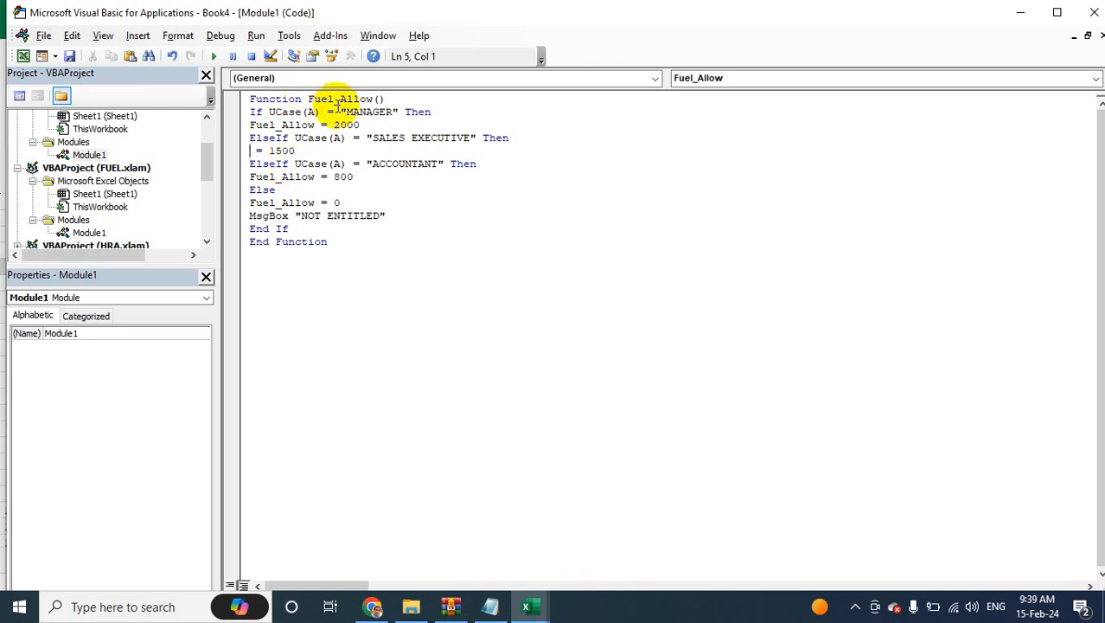
{"action": "left_click", "coordinate": [381, 99]}
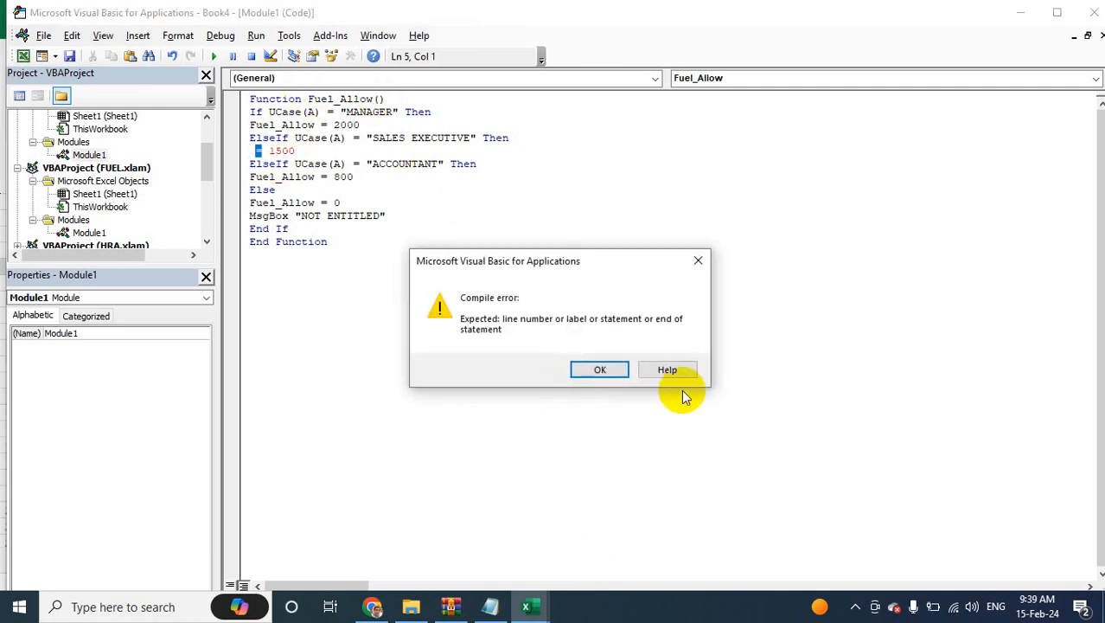
{"action": "left_click", "coordinate": [605, 370]}
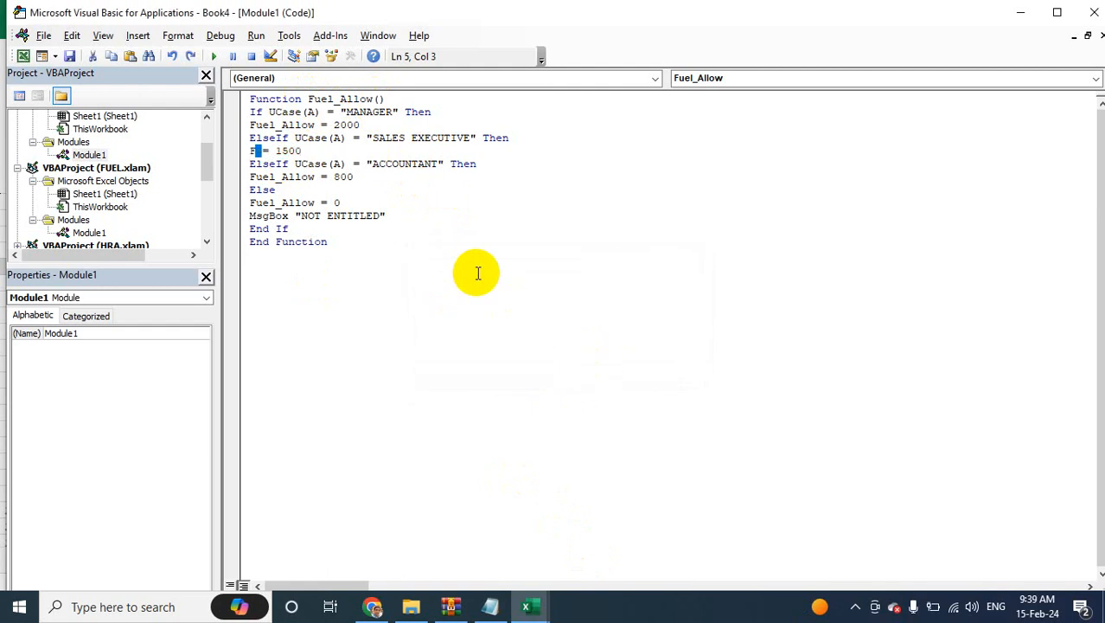
{"action": "type", "text": "Fuel_Allow"}
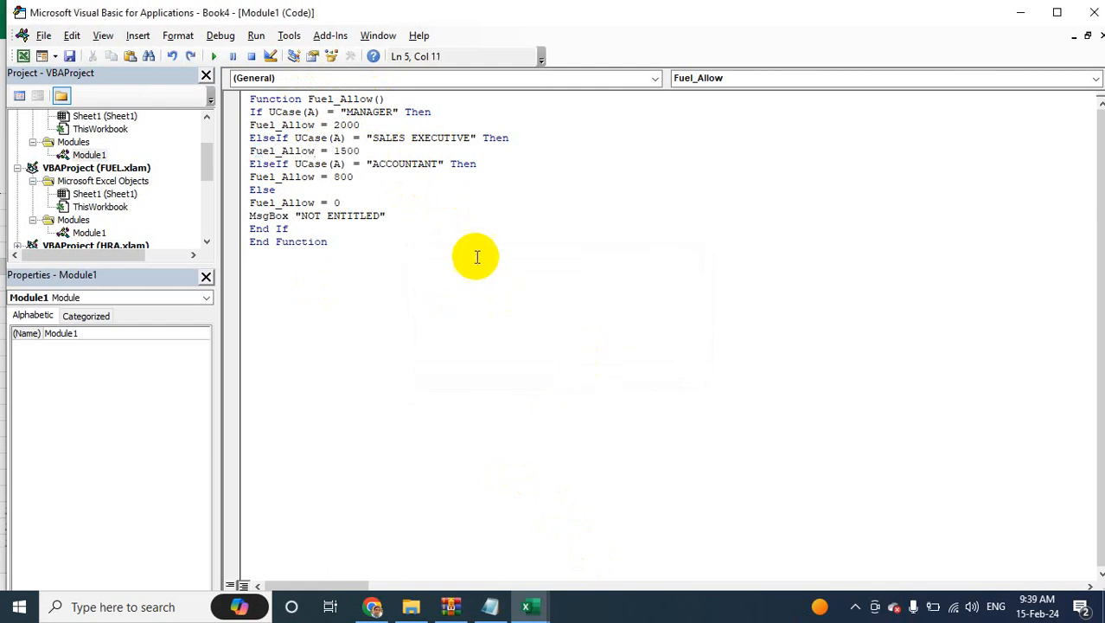
Add the argument A to the Fuel_Allow function declaration and return to the worksheet.
{"action": "left_click", "coordinate": [381, 100]}
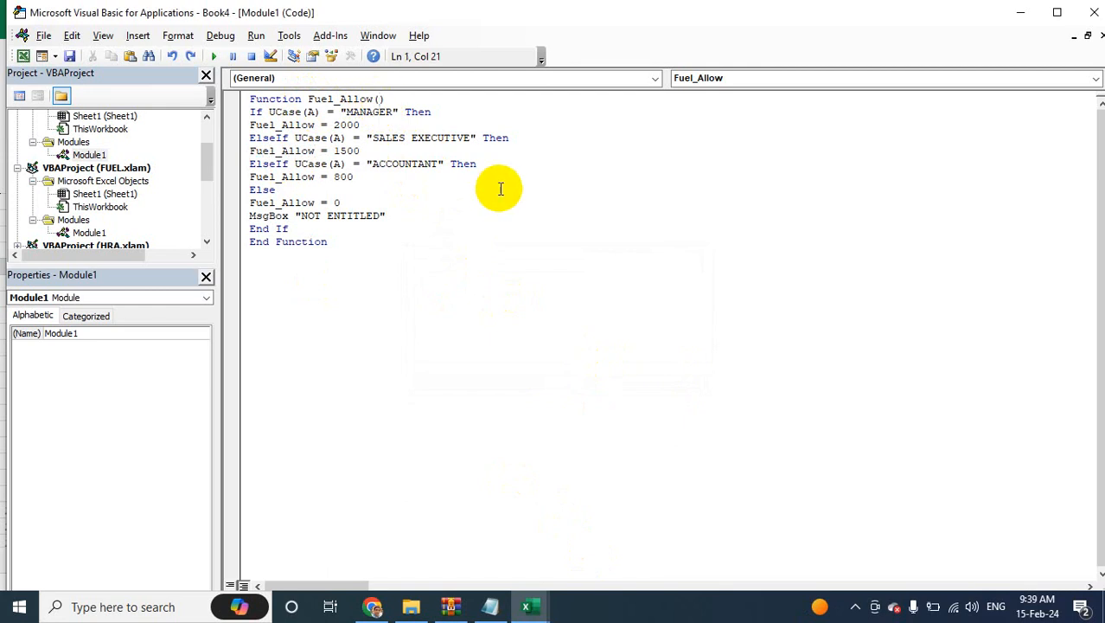
{"action": "left_click", "coordinate": [371, 243]}
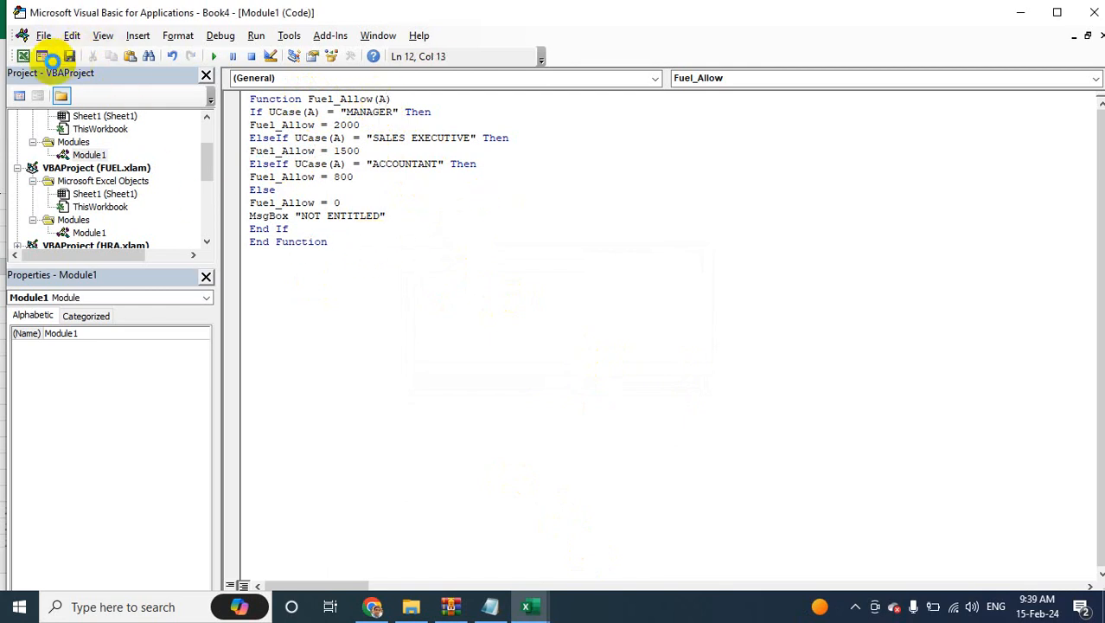
{"action": "left_click", "coordinate": [23, 56]}
Save the workbook as an Excel Add-in over the existing Fuel_Allow.xlam in the AddIns folder.
{"action": "key", "text": "F12"}
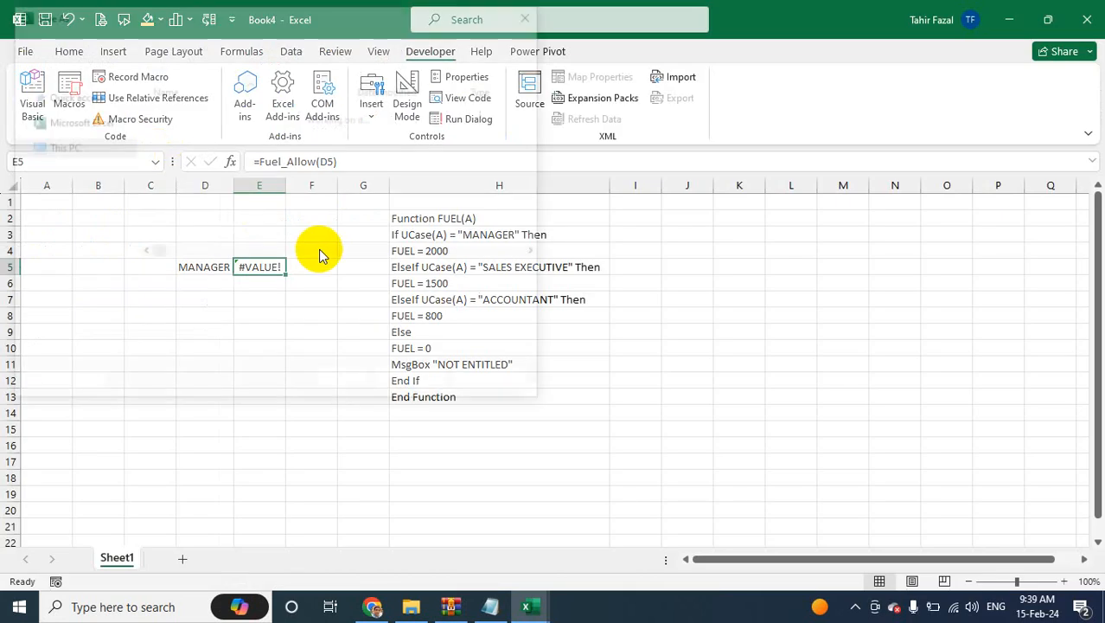
{"action": "left_click", "coordinate": [220, 300]}
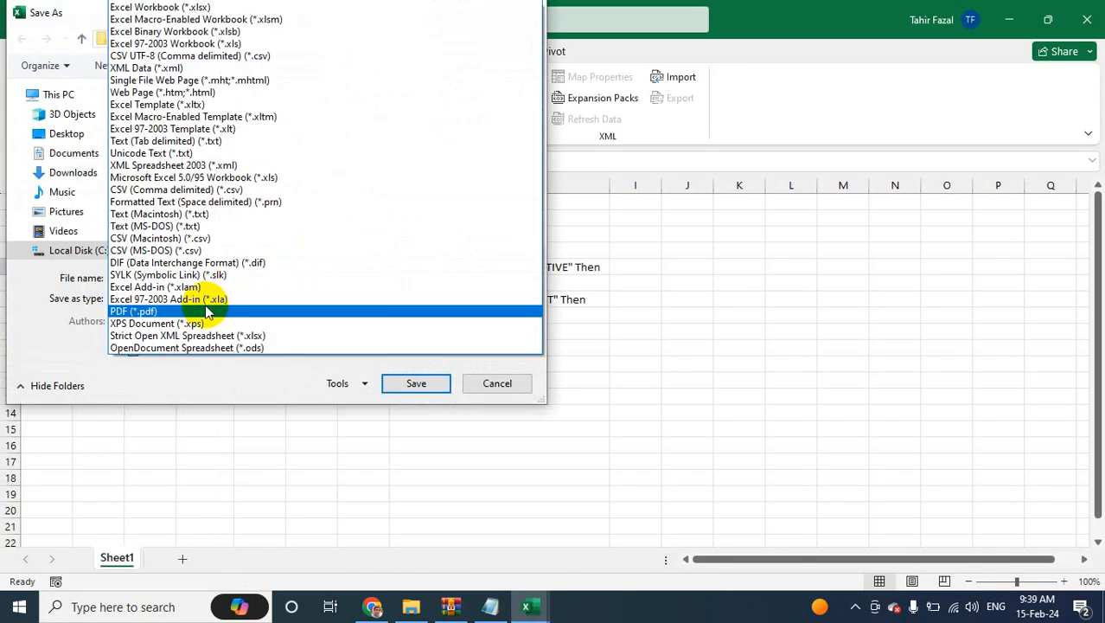
{"action": "left_click", "coordinate": [154, 287]}
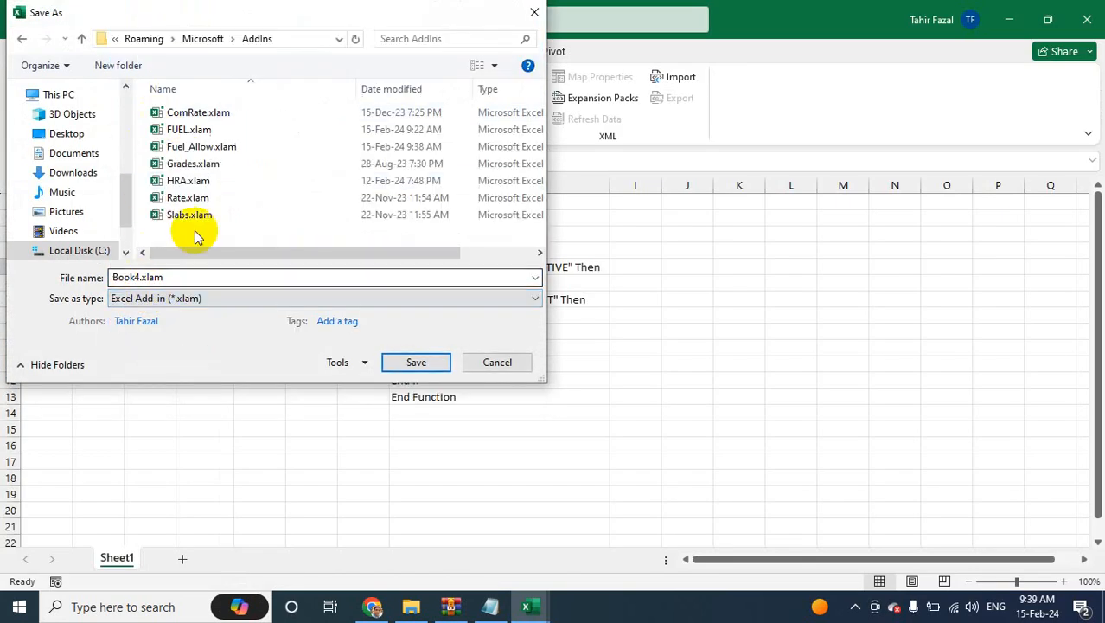
{"action": "left_click", "coordinate": [197, 146]}
{"action": "left_click", "coordinate": [406, 362]}
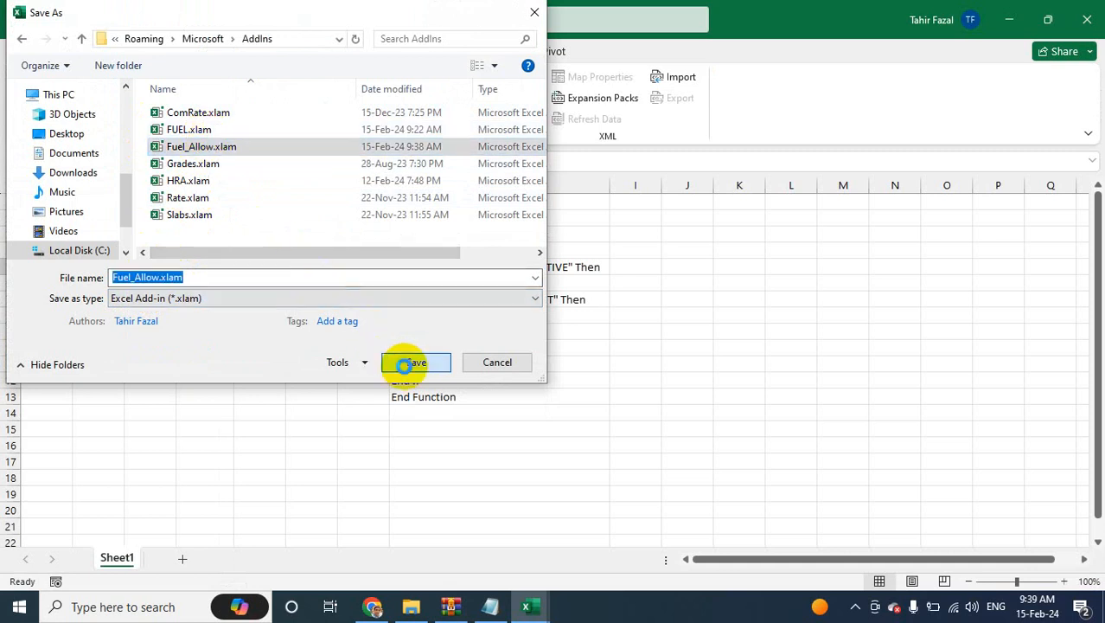
{"action": "left_click", "coordinate": [595, 302]}
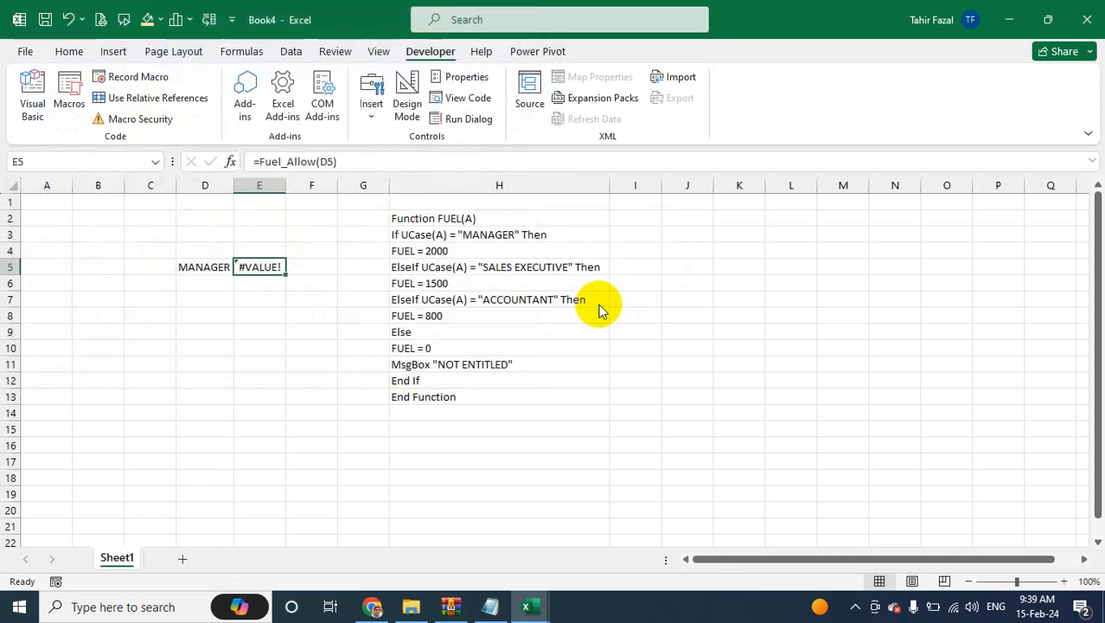
Re-enter the formula =Fuel_Allow(D5) in cell E5 to recalculate it, and check its result against the designation in D5.
{"action": "key", "text": "alt+F11"}
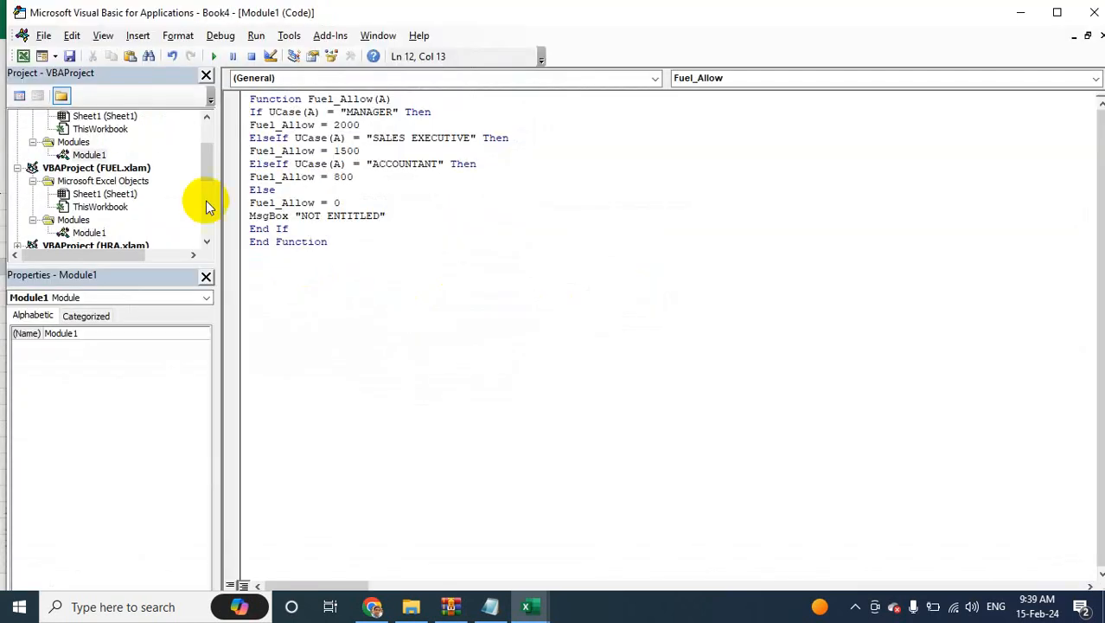
{"action": "left_click", "coordinate": [24, 57]}
{"action": "double_click", "coordinate": [278, 266]}
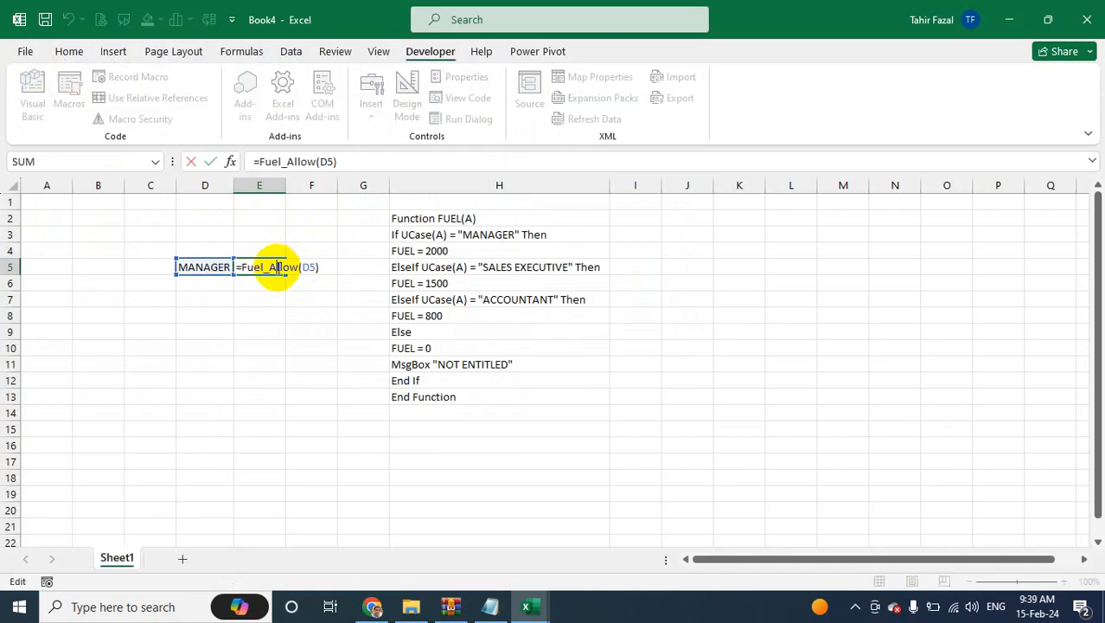
{"action": "key", "text": "Return"}
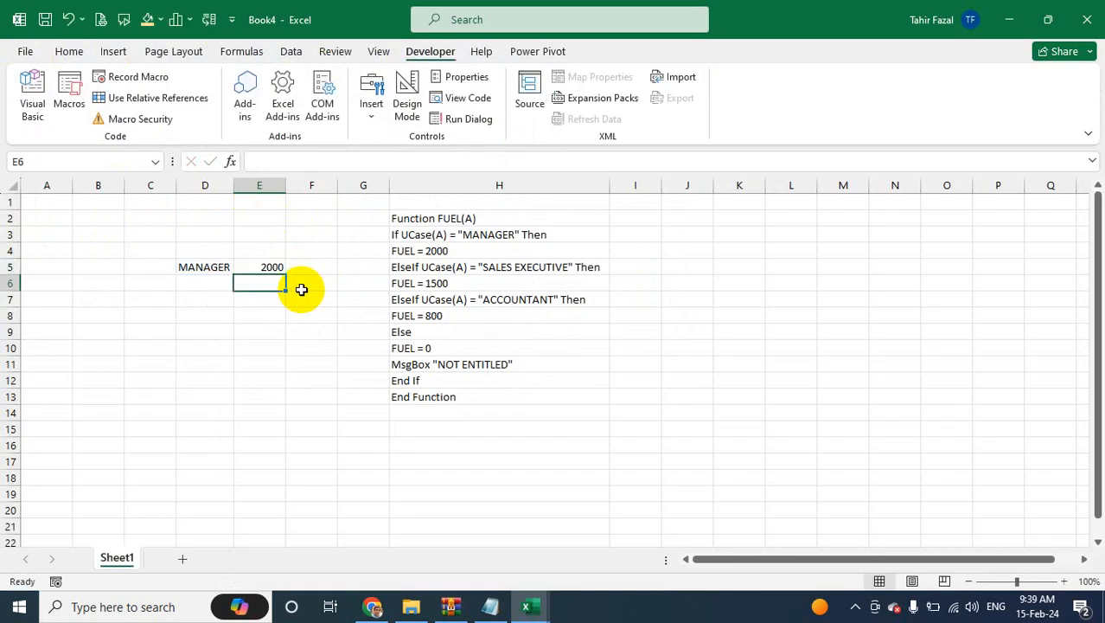
{"action": "key", "text": "Up"}
{"action": "key", "text": "Left"}
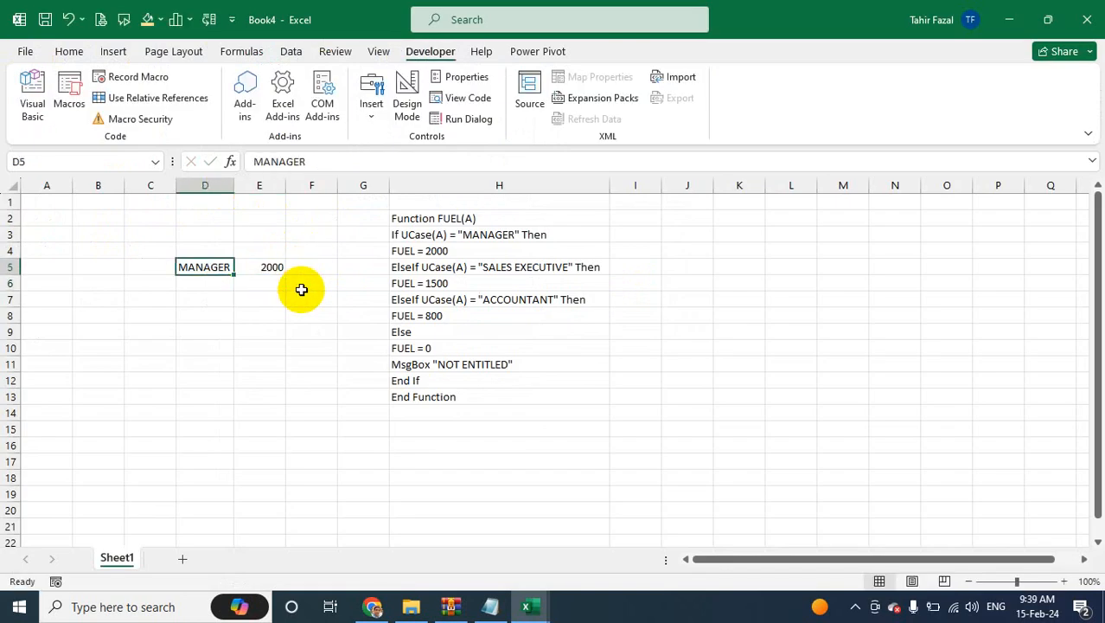
{"action": "key", "text": "Right"}
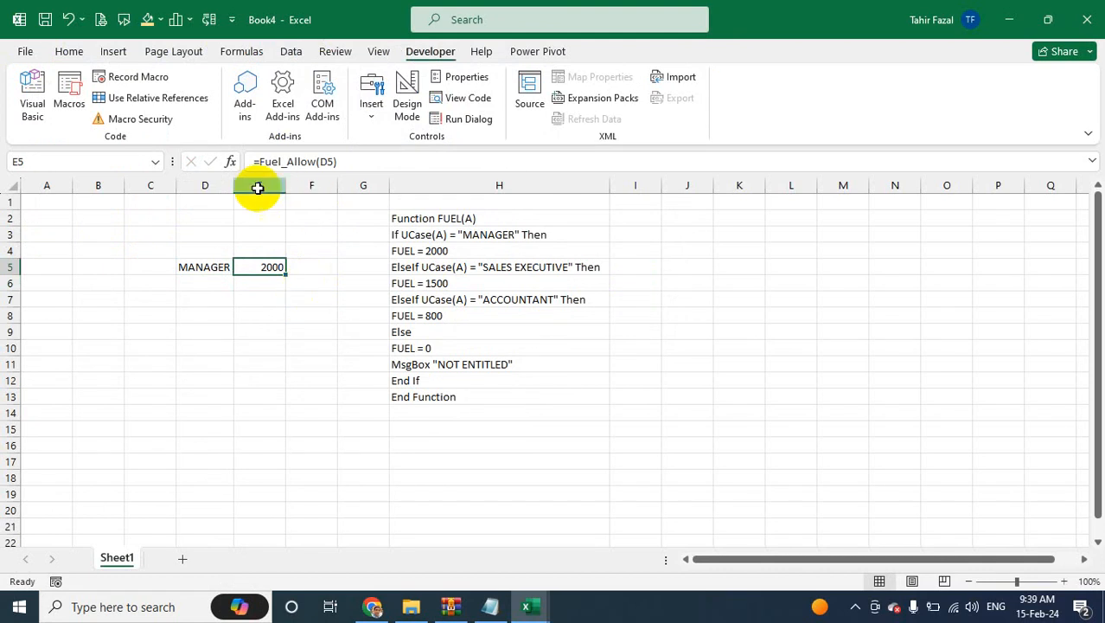
{"action": "left_click", "coordinate": [184, 379]}
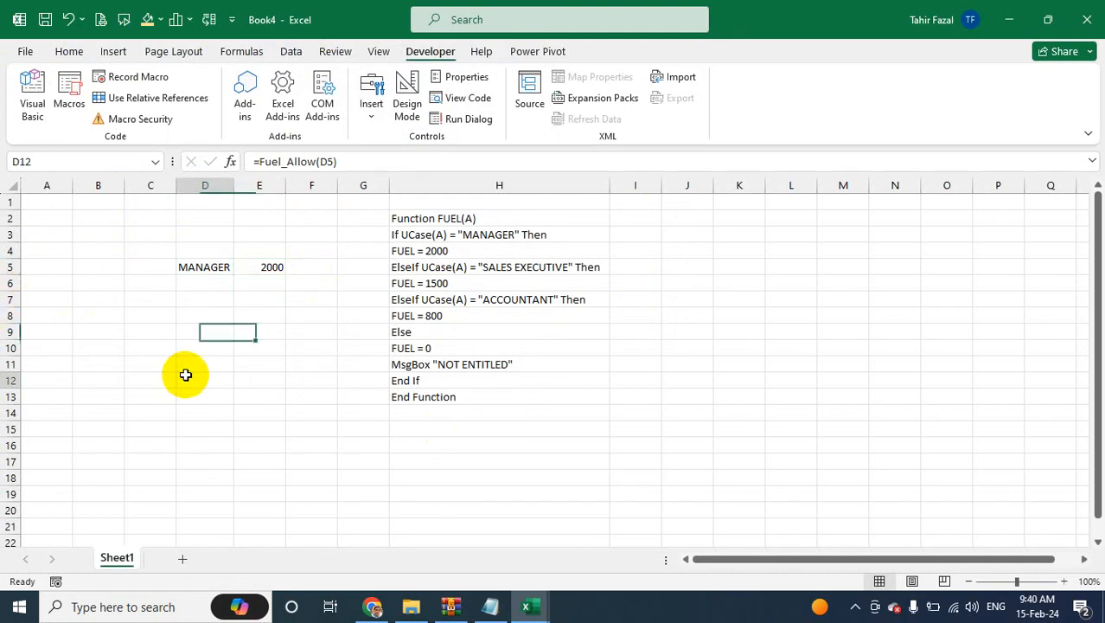